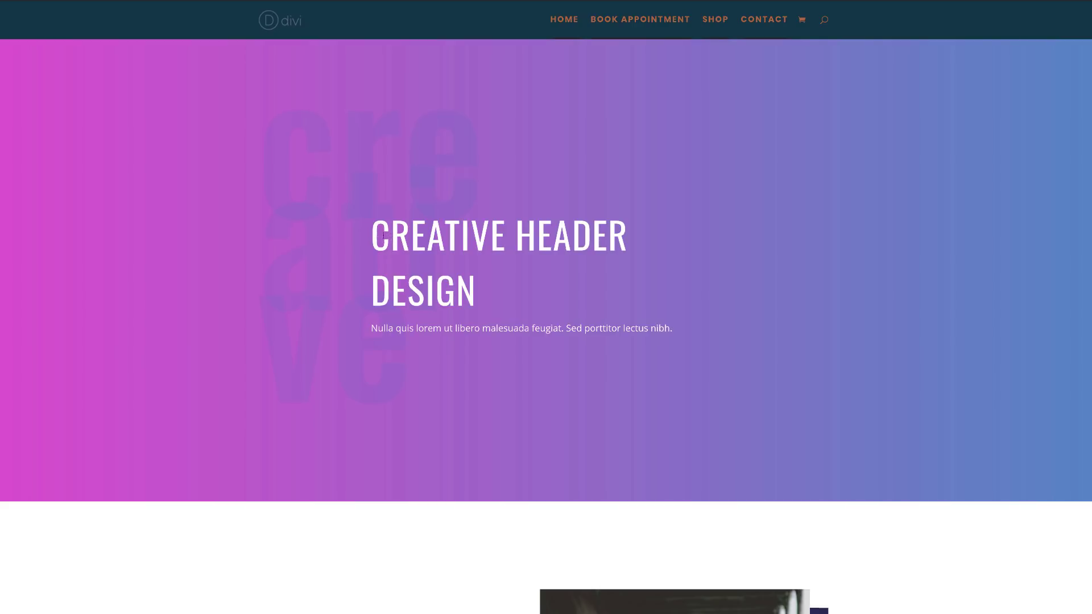
drag(383, 235, 486, 297)
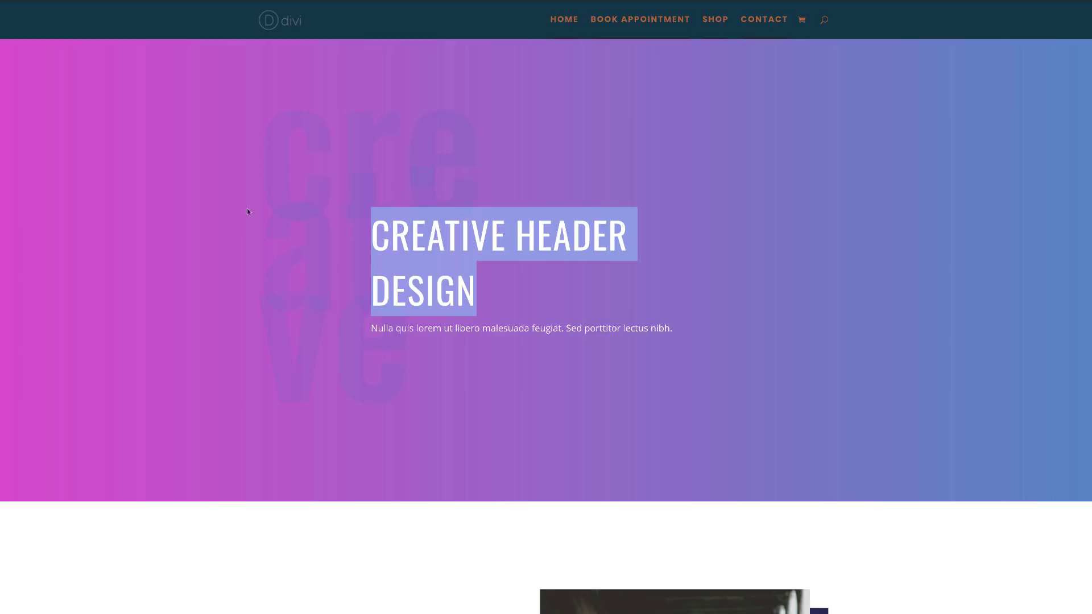
scroll(213, 262, down, 7)
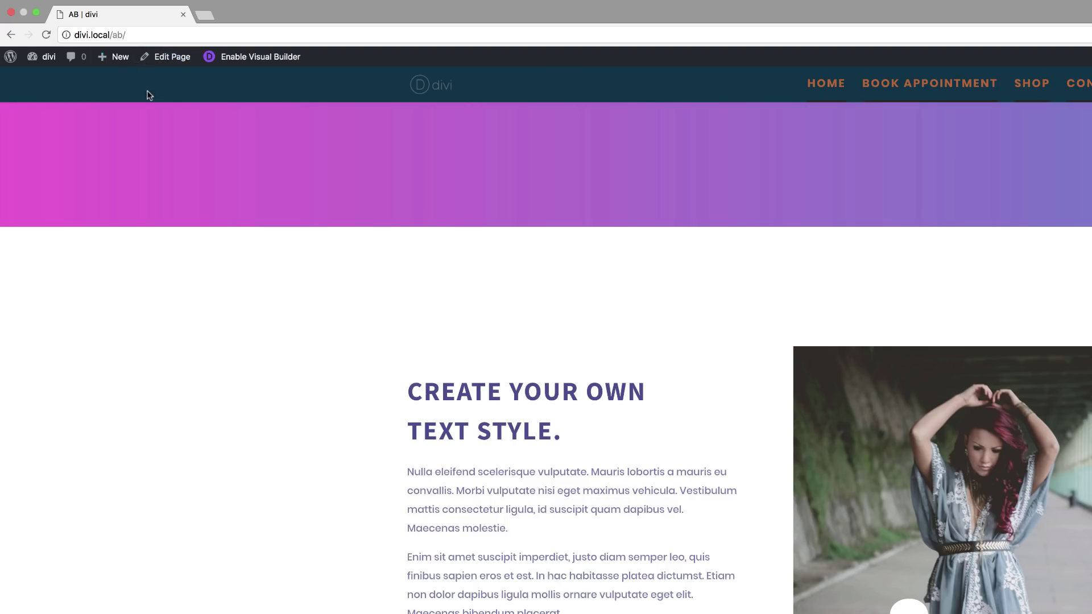
- Create a new page titled "Abstract", enable the Divi Builder for it and open it in the Visual Builder
mouse_move(119, 59)
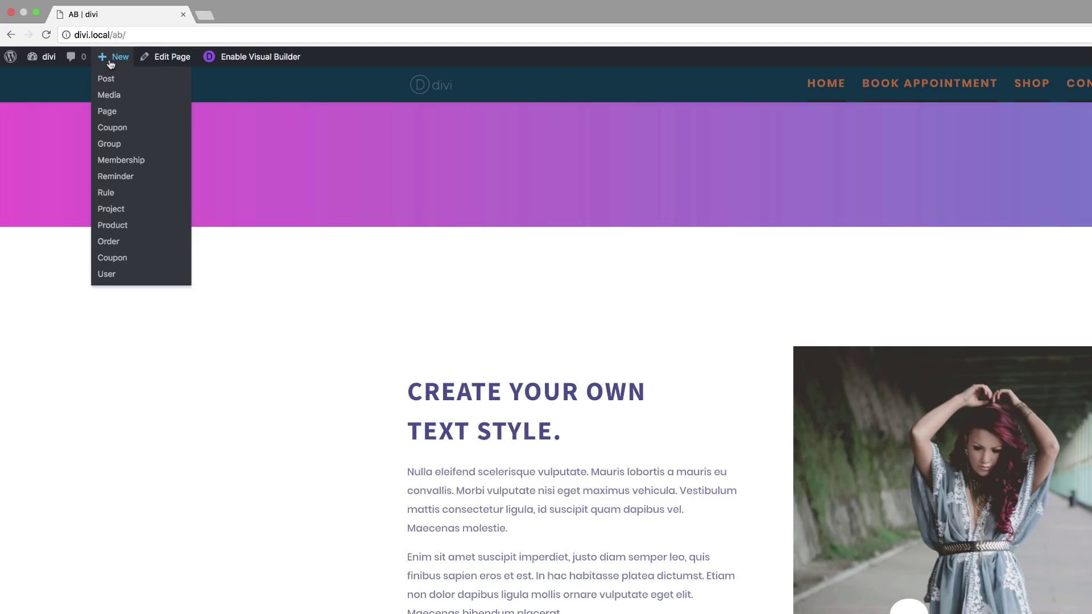
click(108, 111)
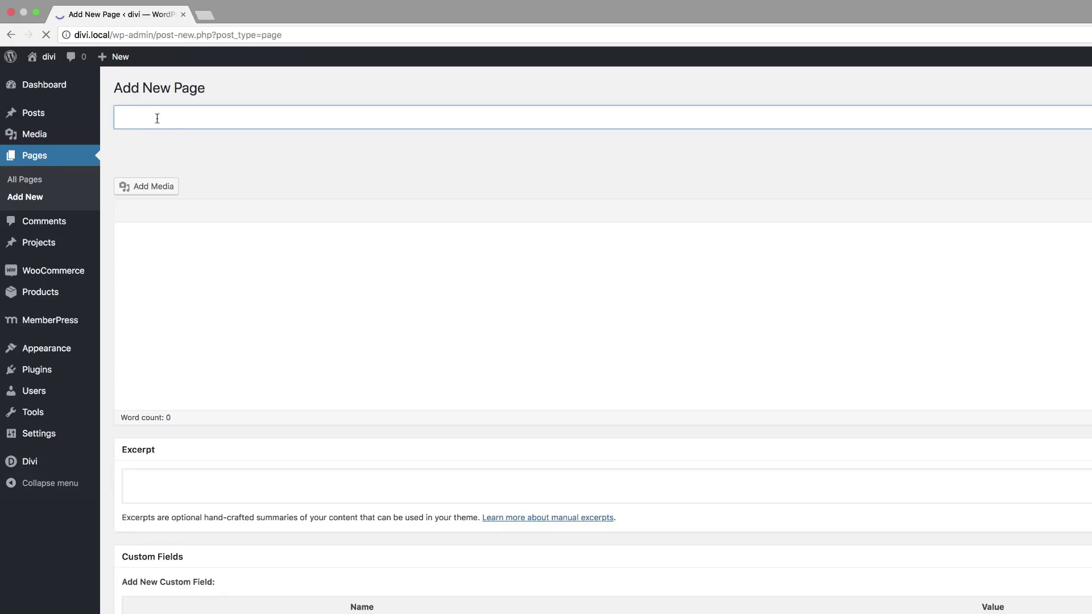
text(Abstract)
click(196, 188)
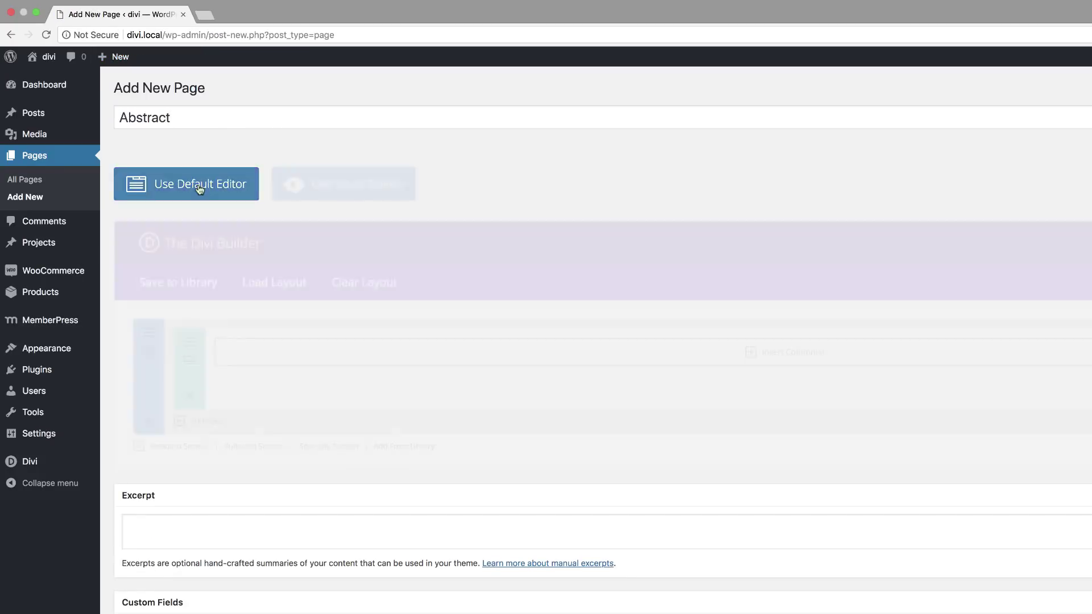
click(361, 186)
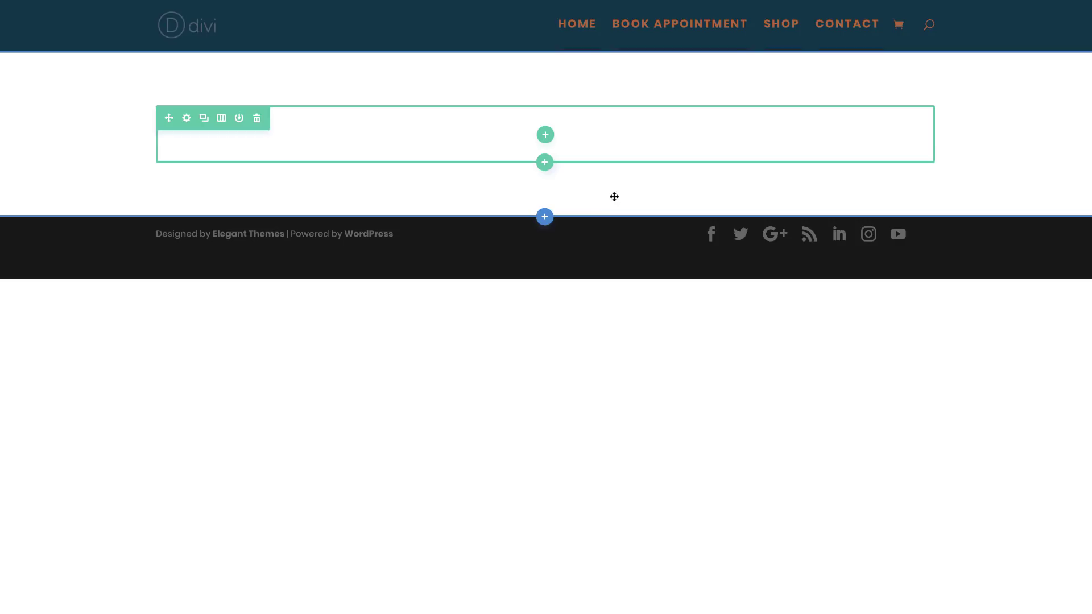
- Give the empty row a single full-width column and insert a Text module in it
click(545, 135)
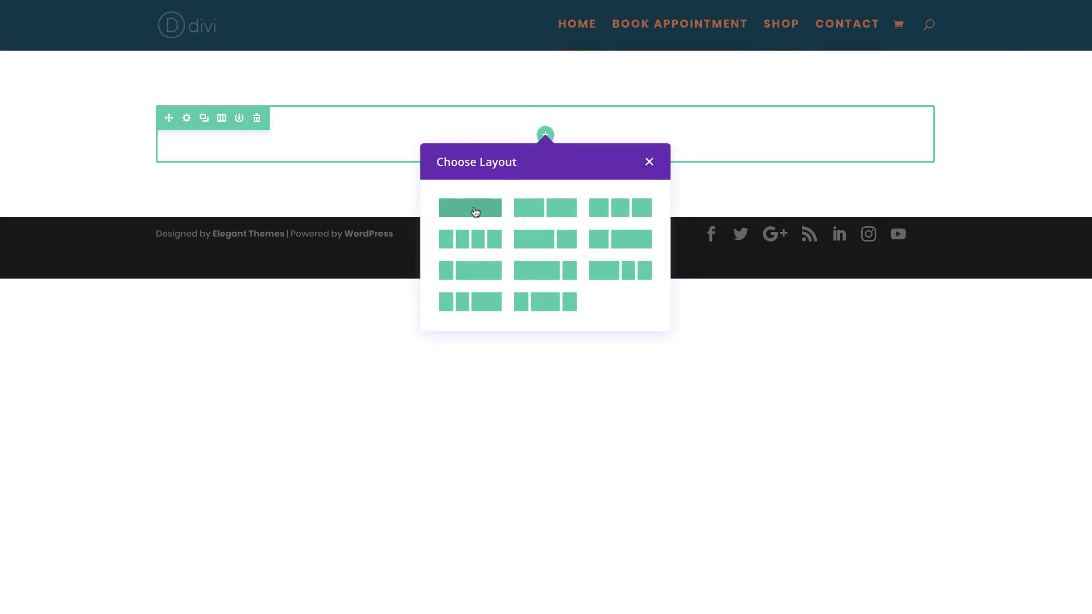
click(476, 212)
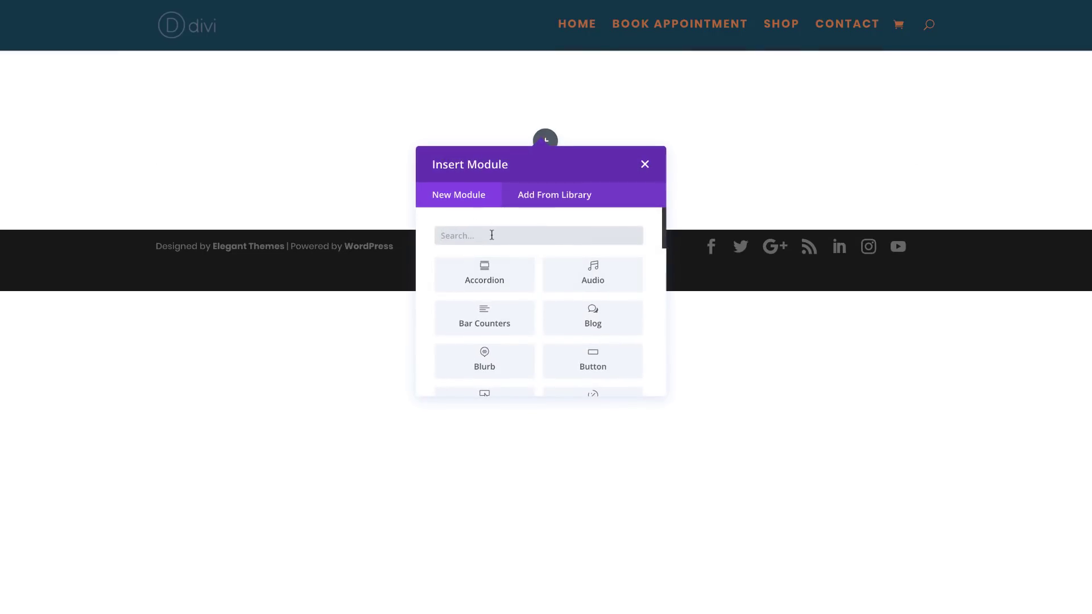
text(tes)
key(BackSpace)
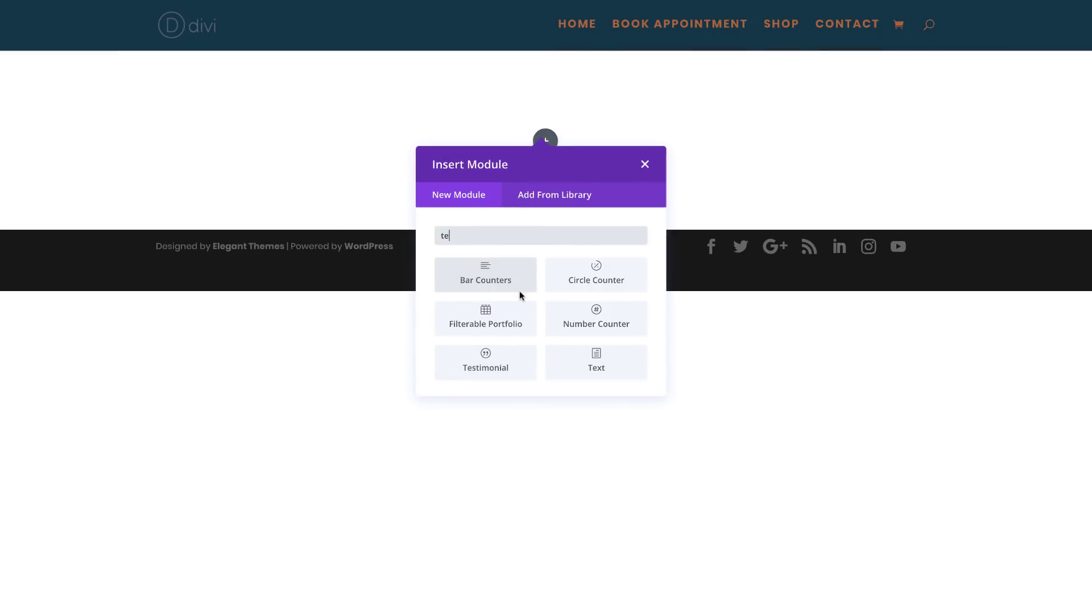
click(597, 366)
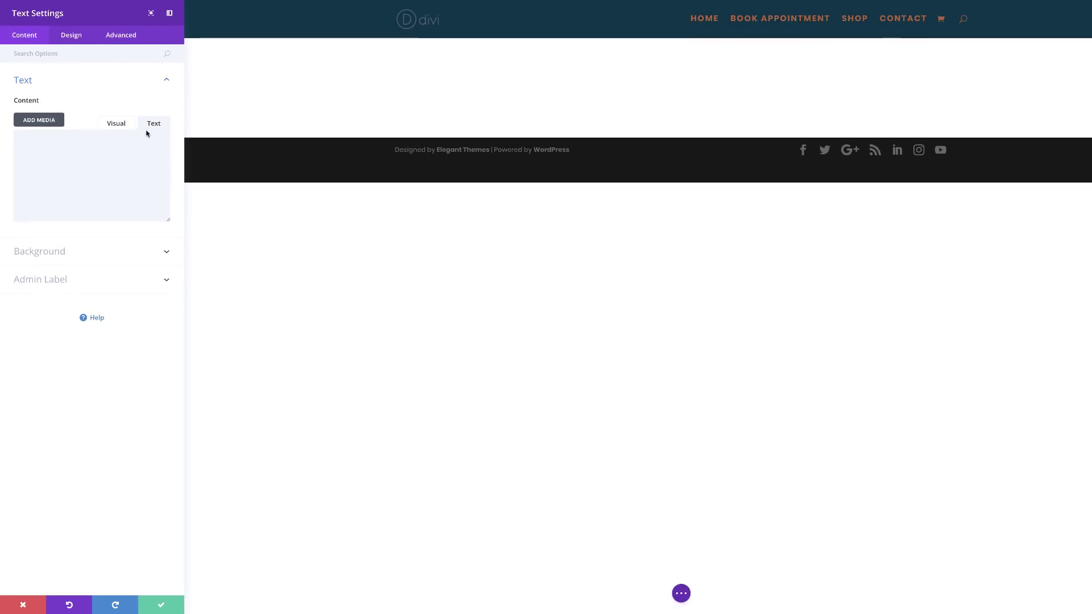
- Enter <p>cre<br>ati<br>ve</p> as the Text module's content so the word breaks over three lines
click(45, 143)
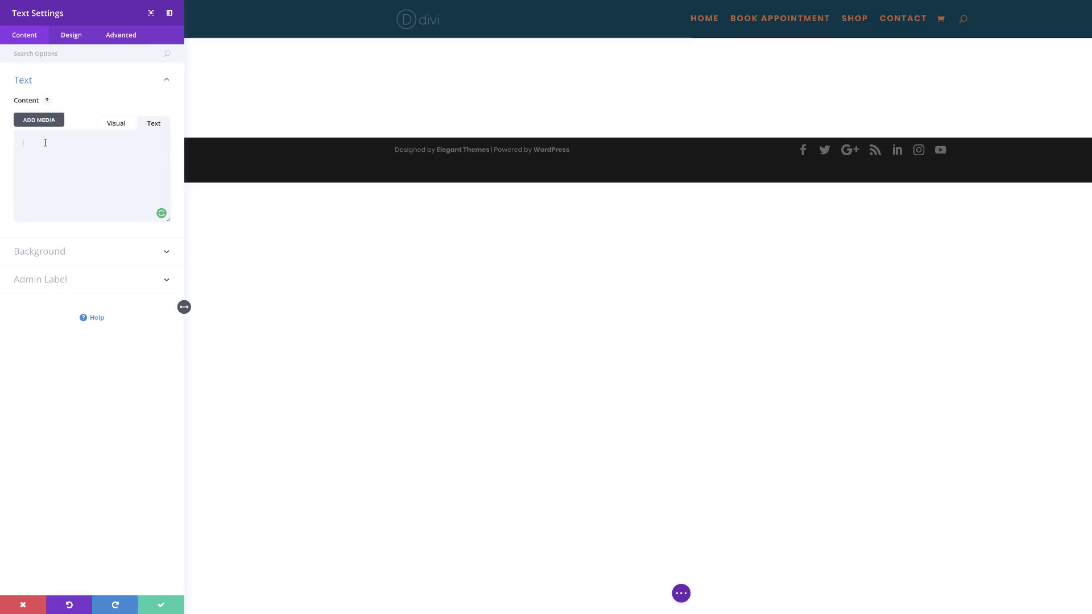
text(<p>cre<br>ati</br>ve</p>)
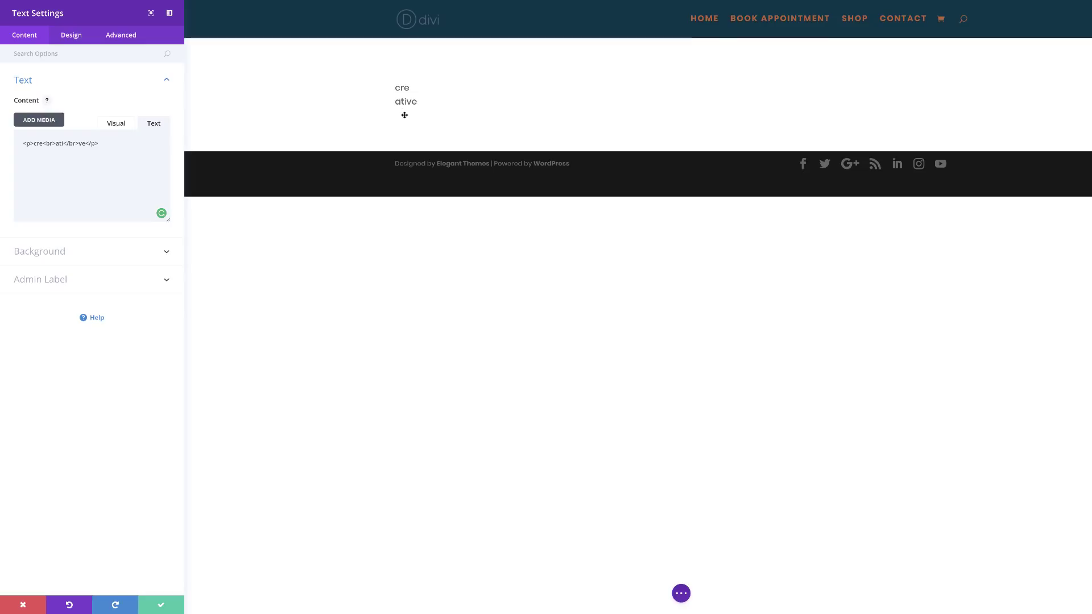
click(69, 143)
key(BackSpace)
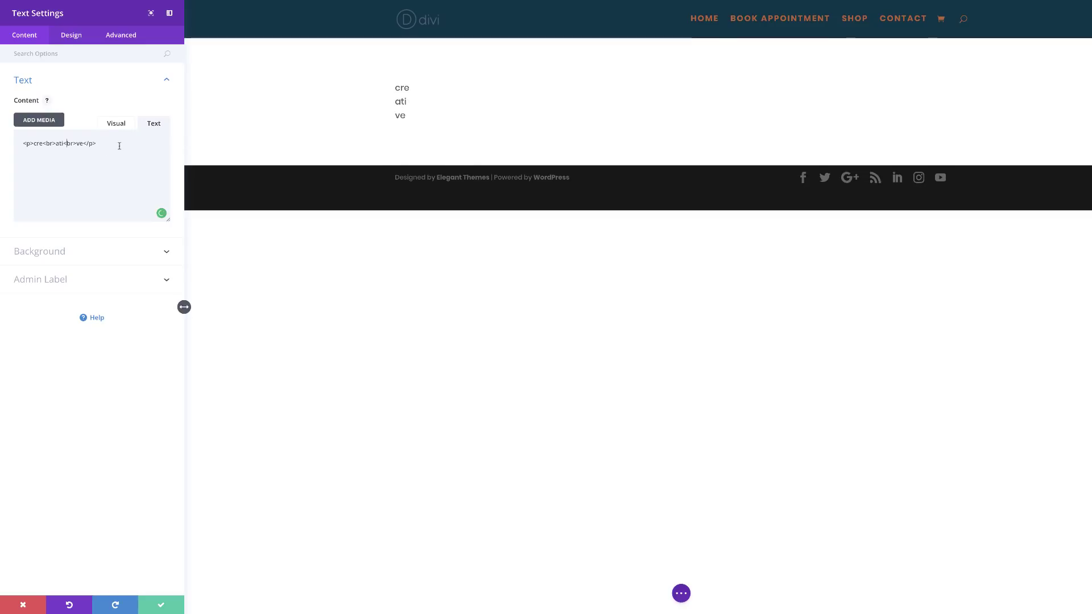
- Set the module's text font to Oswald and its text size to 400px
click(77, 37)
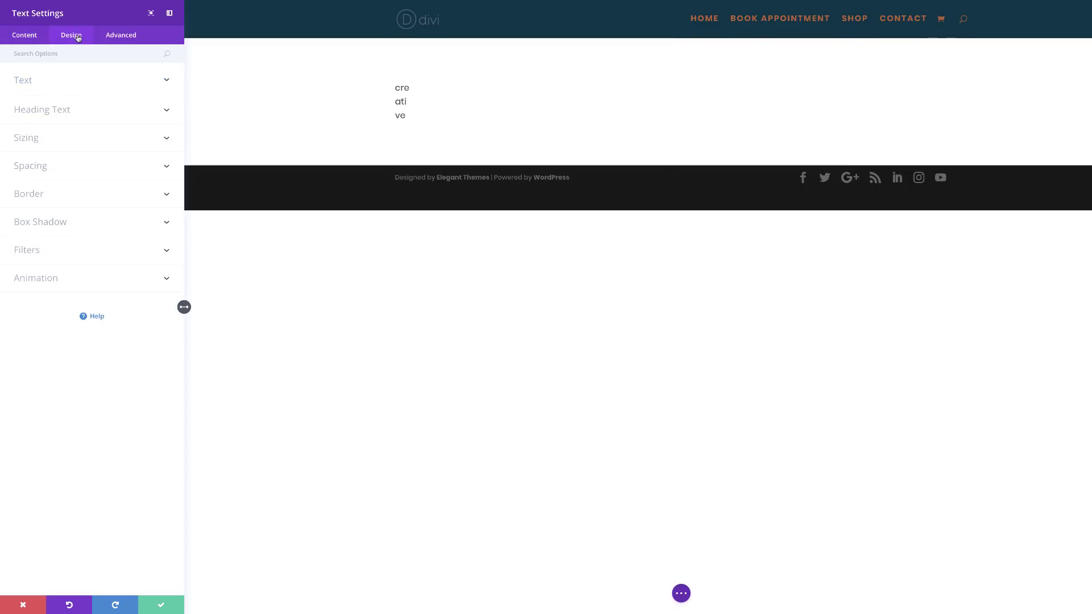
click(39, 83)
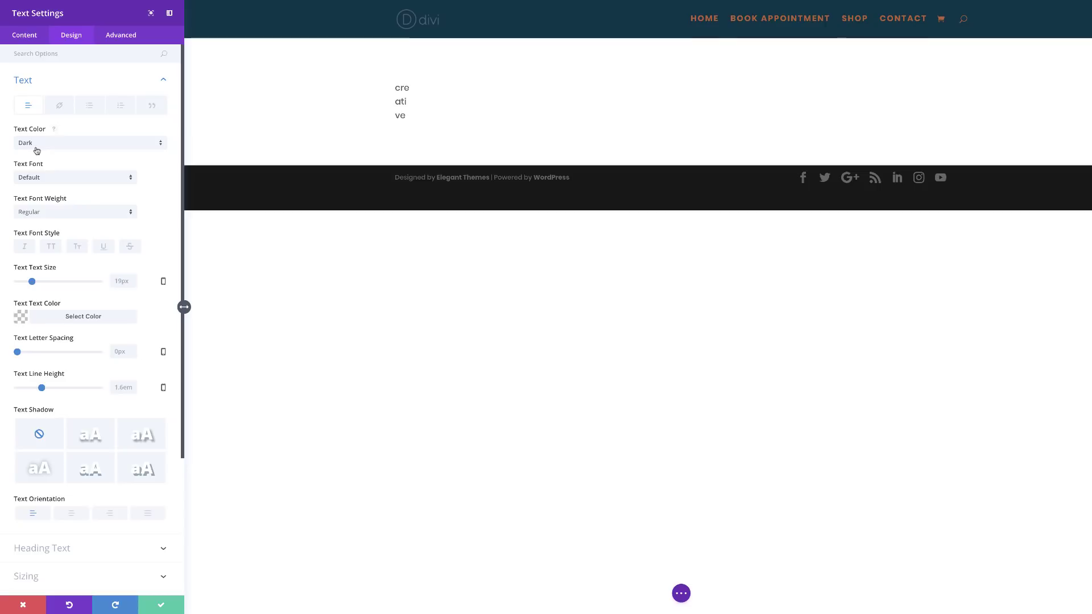
click(54, 178)
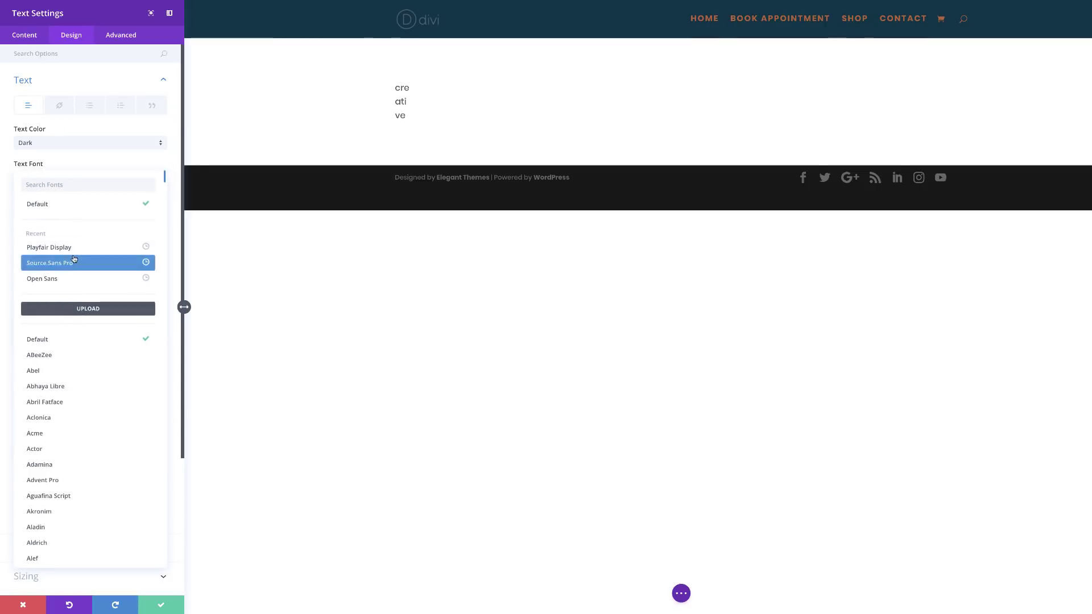
text(oswald)
click(39, 205)
click(115, 280)
text(400)
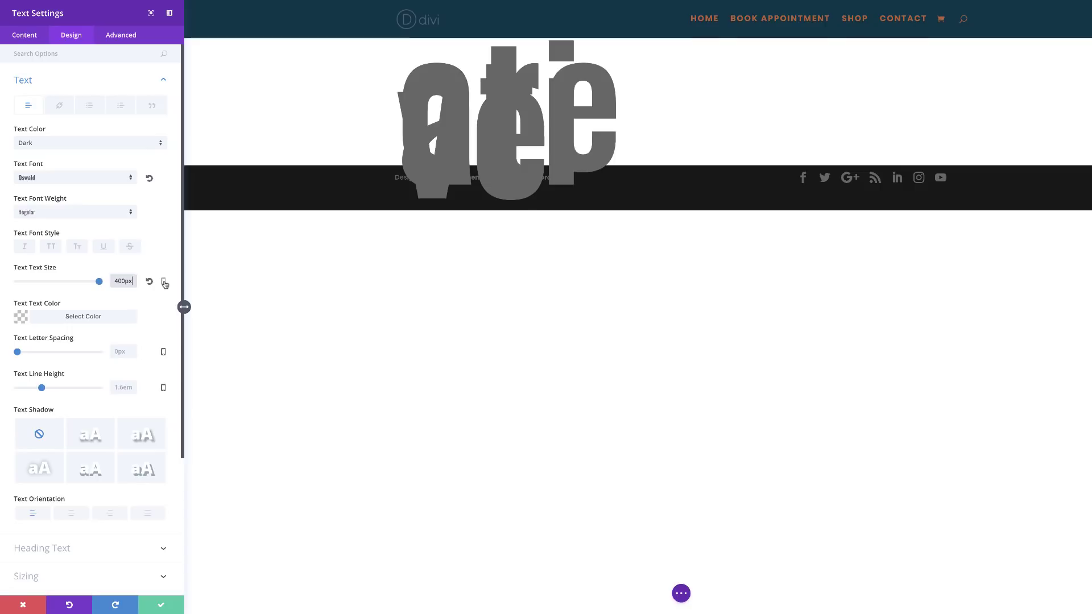
- Enable responsive text sizes, set the tablet text size to 200px and return to the desktop view
click(164, 282)
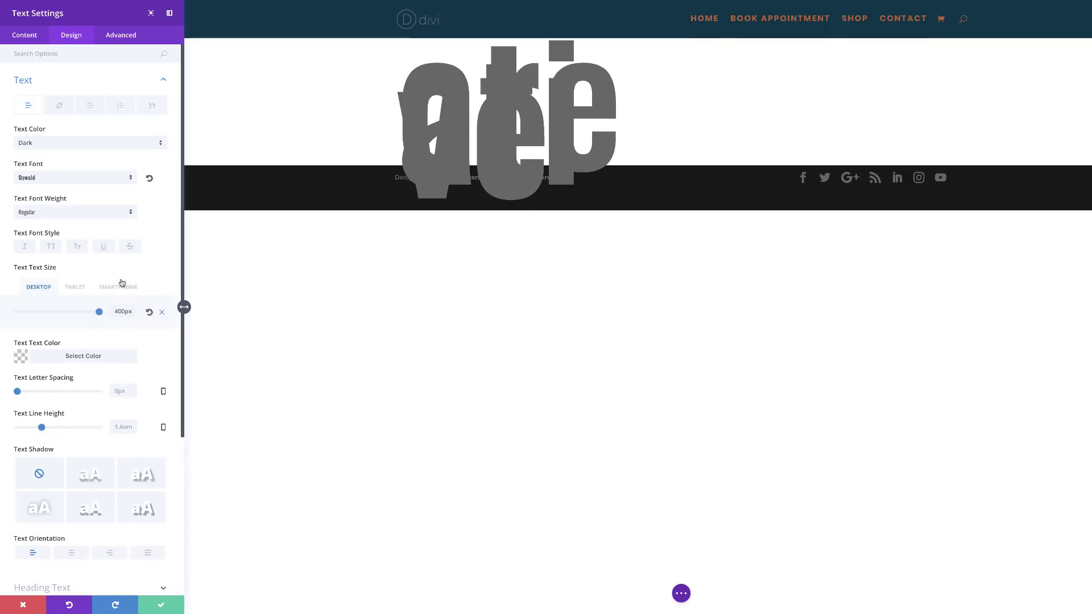
click(79, 292)
click(121, 311)
text(200)
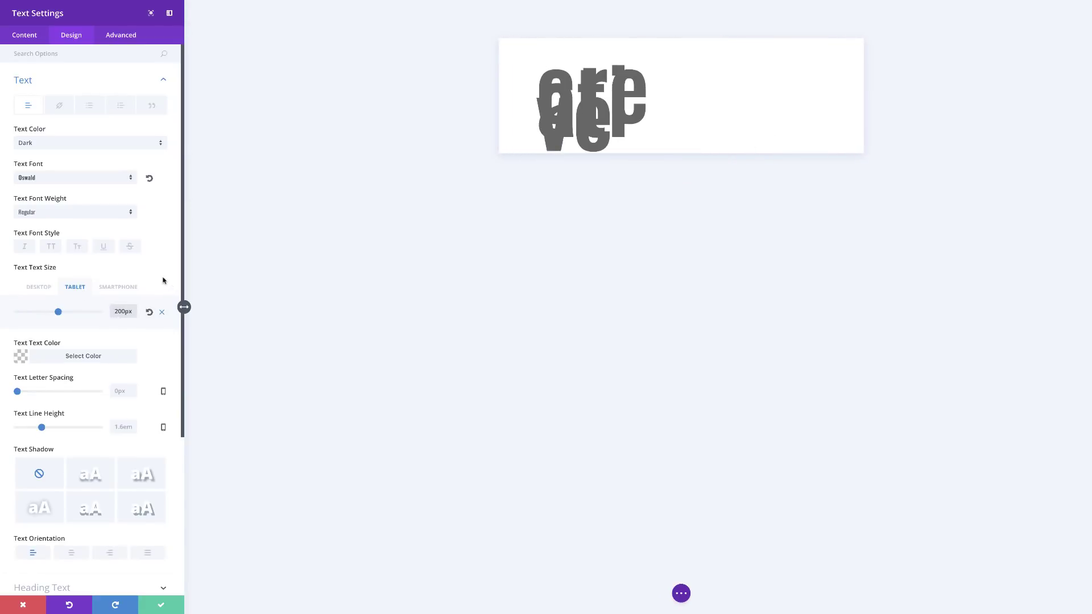
click(44, 288)
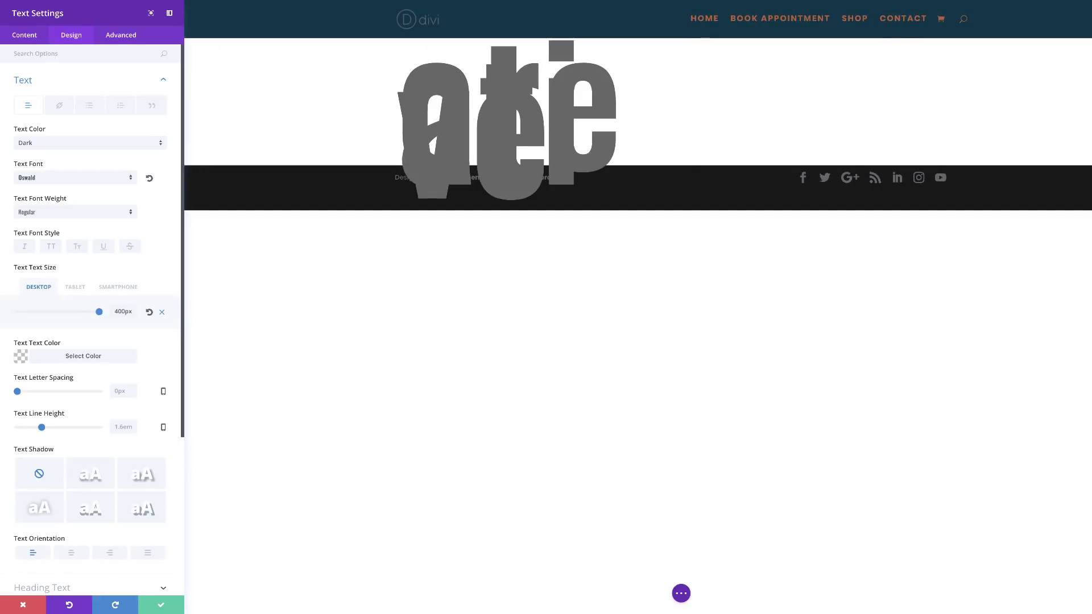
- Set the module's text color to rgba(12,113,195,0.11)
scroll(21, 298, down, 1)
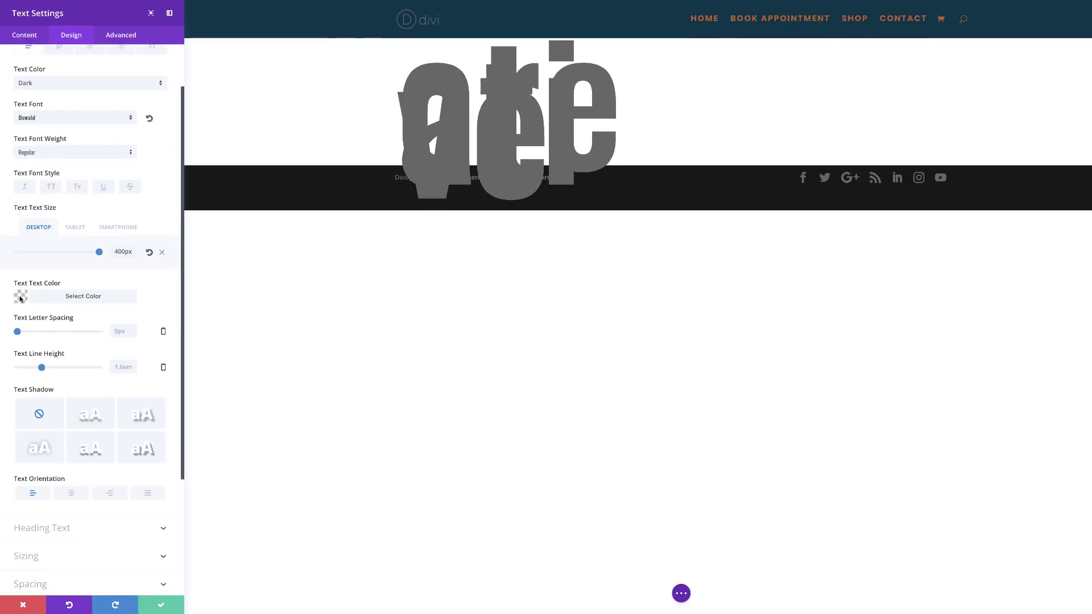
click(22, 299)
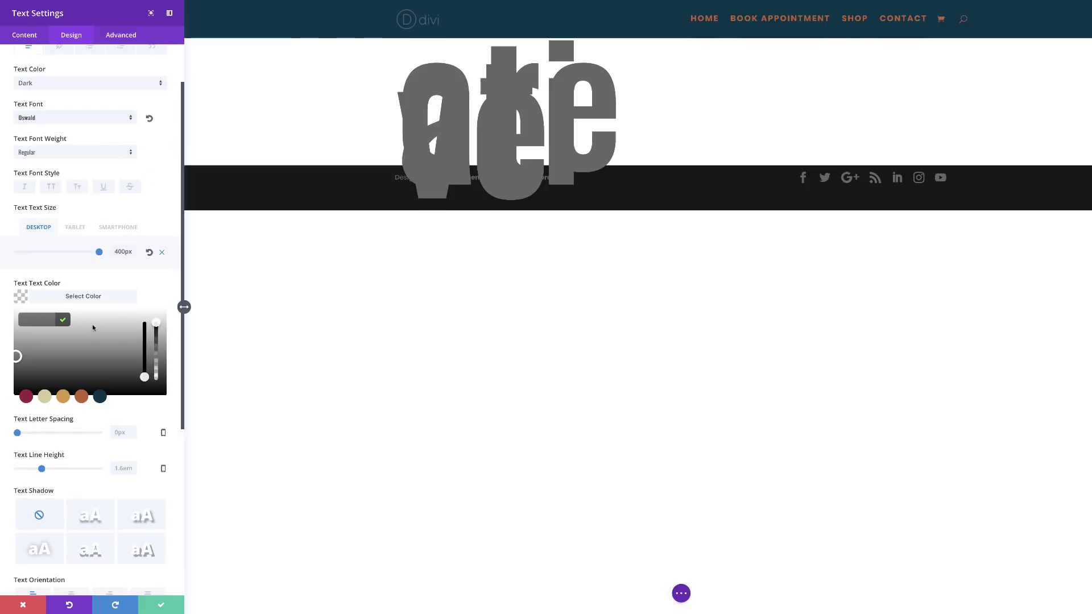
drag(156, 323, 157, 332)
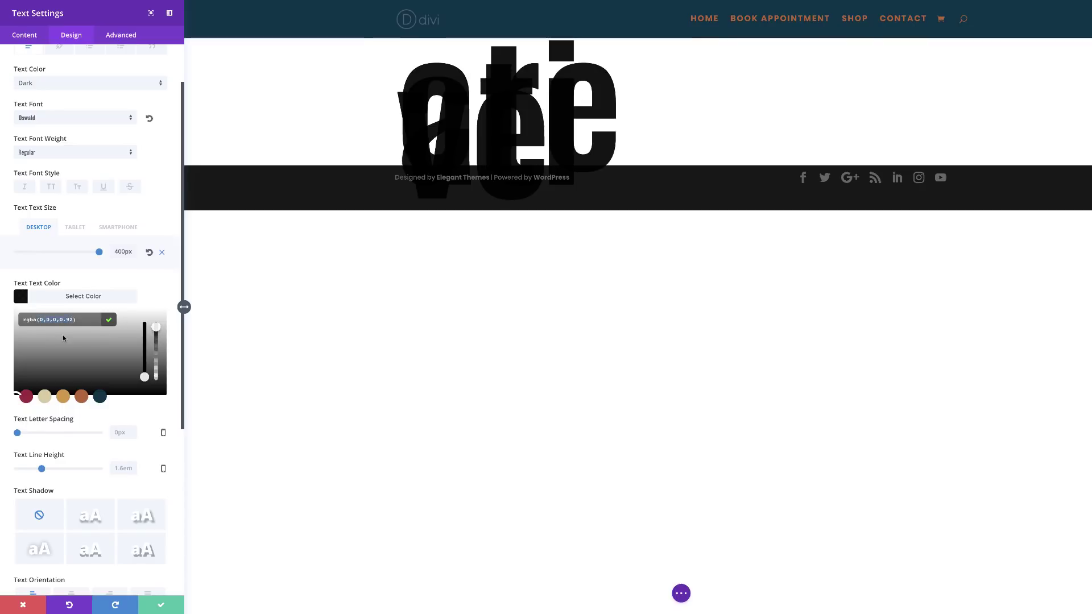
text(12,113,195,0.11)
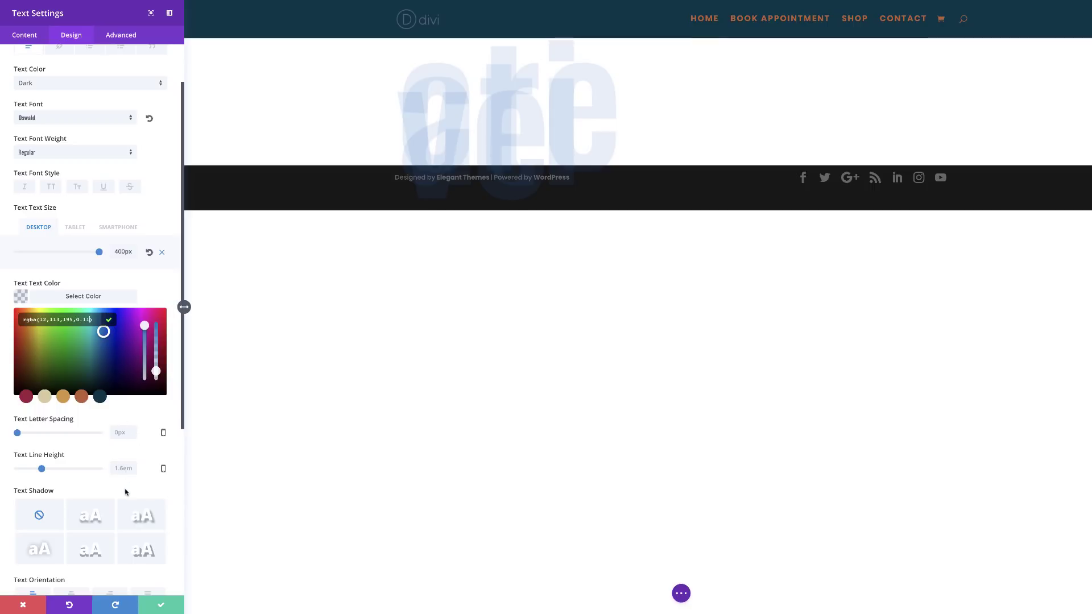
- Set the text line height to 0.5em and save the Text module's settings
click(124, 469)
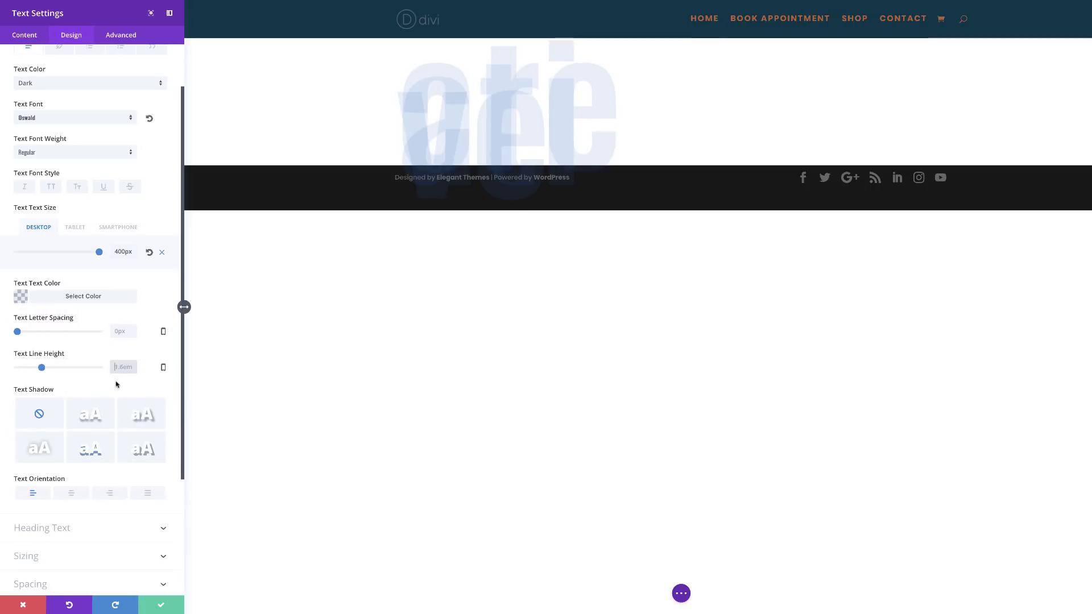
text(.)
key(BackSpace)
text(5)
key(Home)
text(0.)
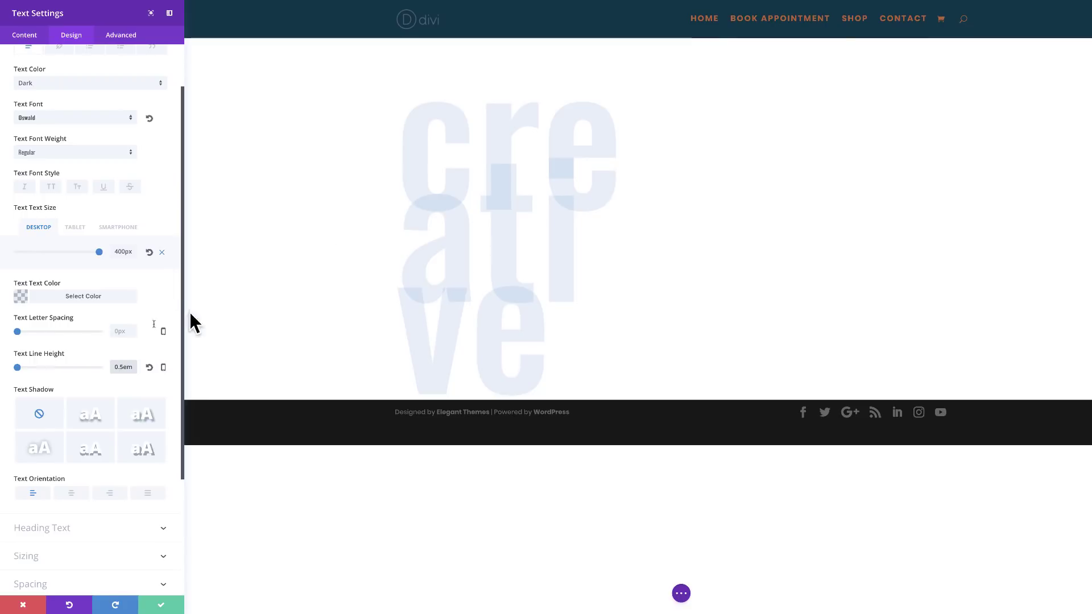
click(393, 296)
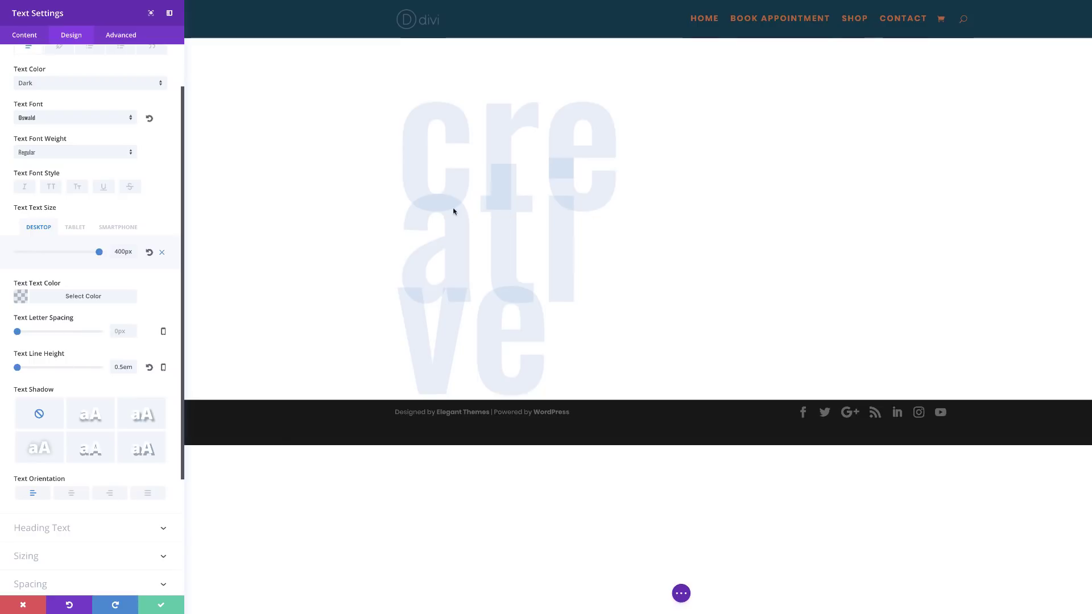
click(159, 607)
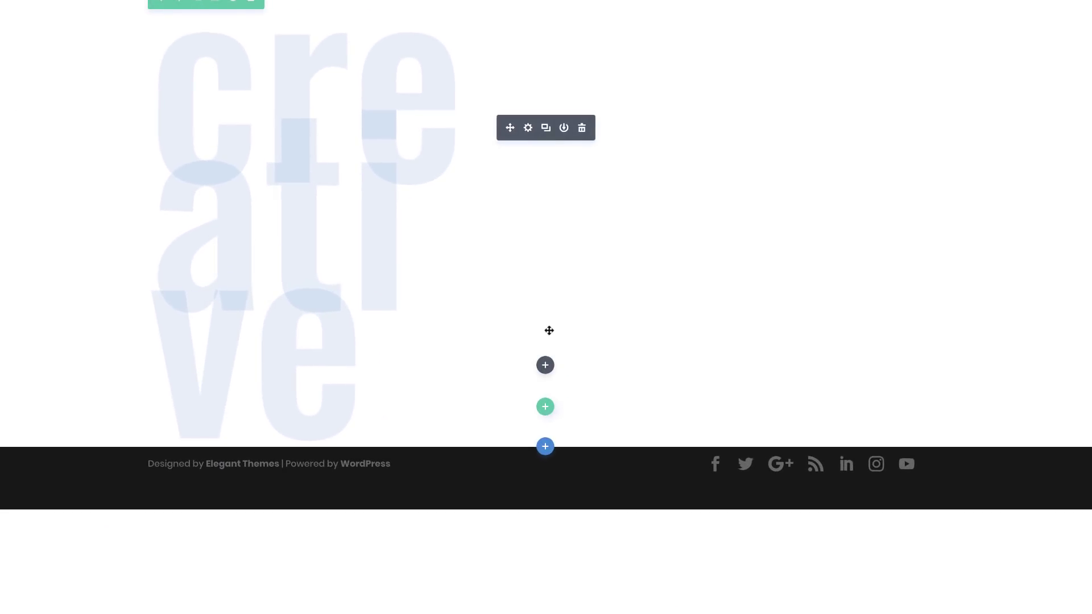
- Add a second Text module below with the H1 "Creative Header<br />Design" and the text "Nulla quis lorem ut libero malesuada feugiat. Sed porttitor lectus nibh."
click(546, 366)
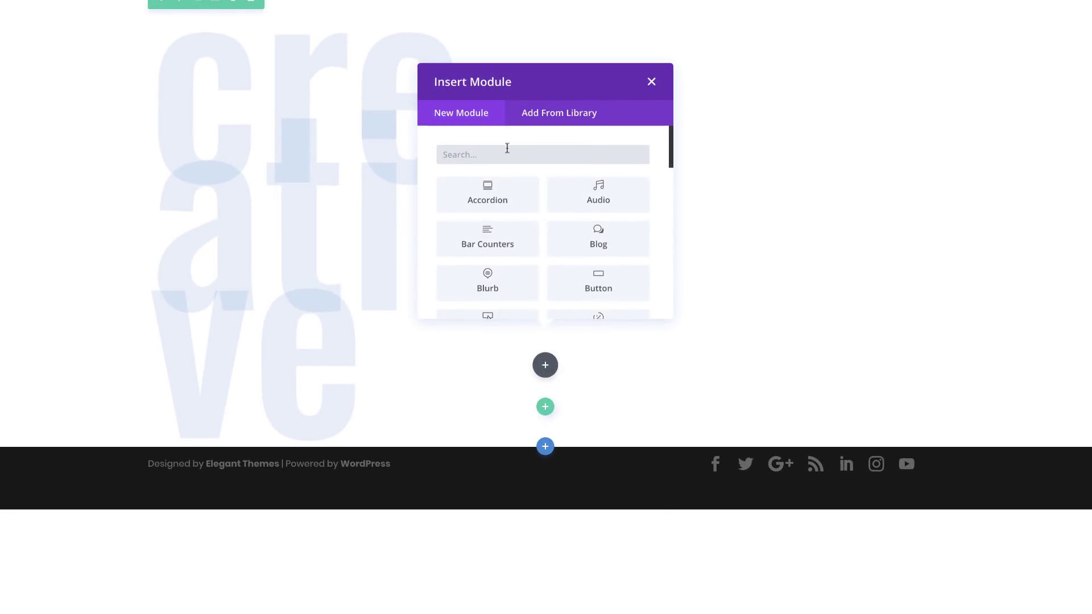
text(text)
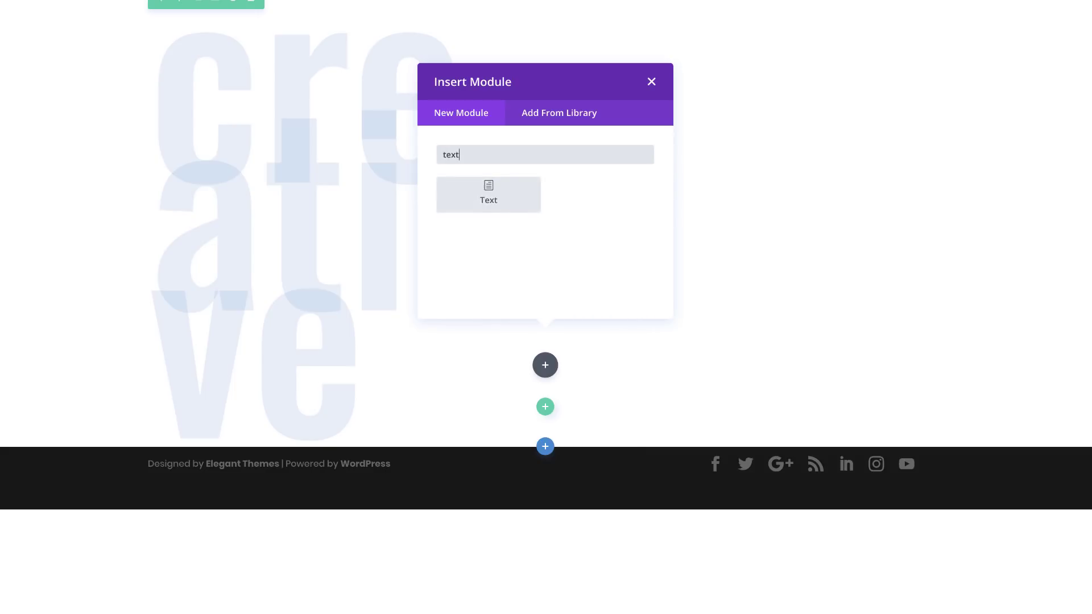
click(504, 200)
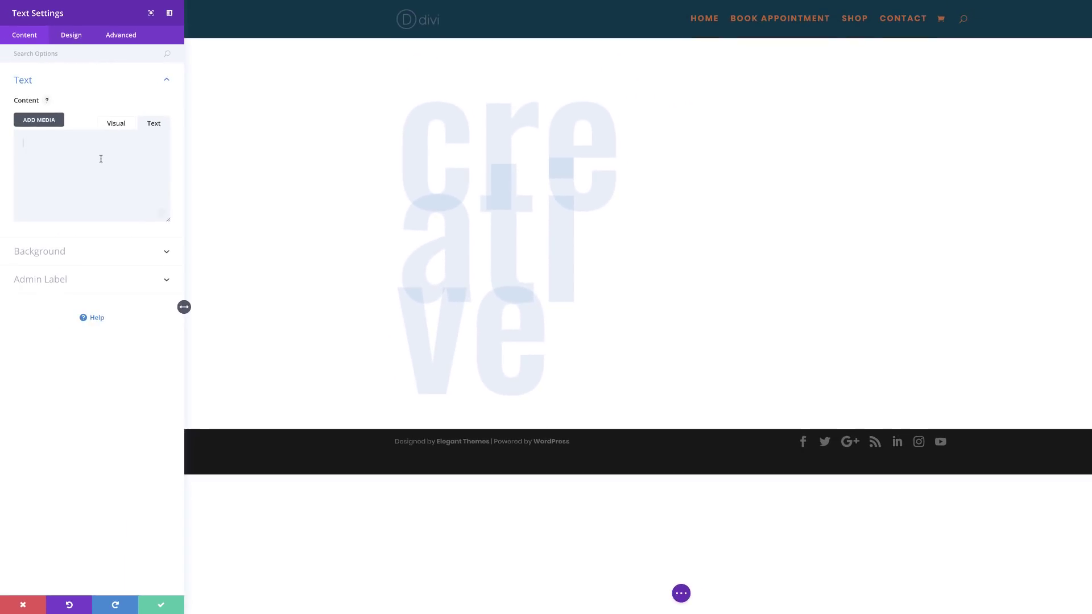
text(<h1>Creative Header<br />Design</h1> Nulla quis lorem ut libero malesuada feugiat. Sed porttitor lectus nibh.)
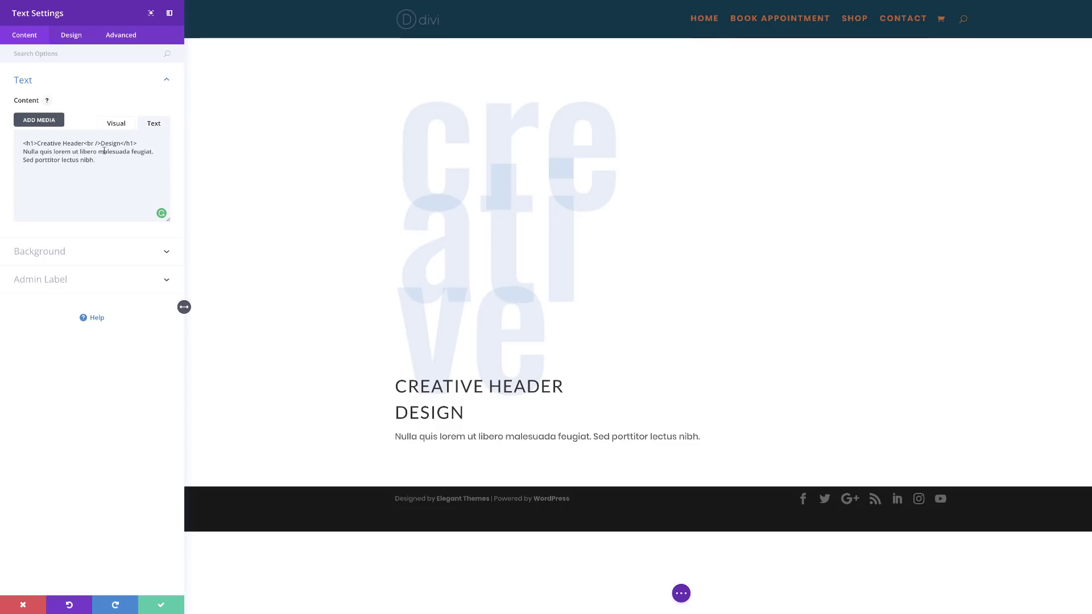
- Set the second Text module's body text font to Open Sans and its text size to 20px
click(75, 35)
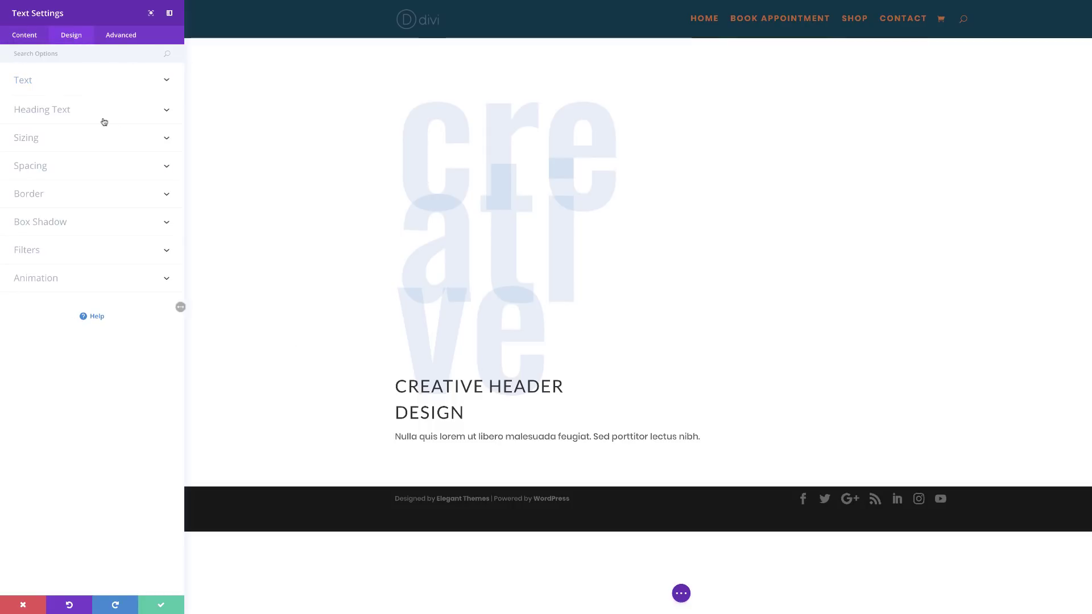
click(32, 84)
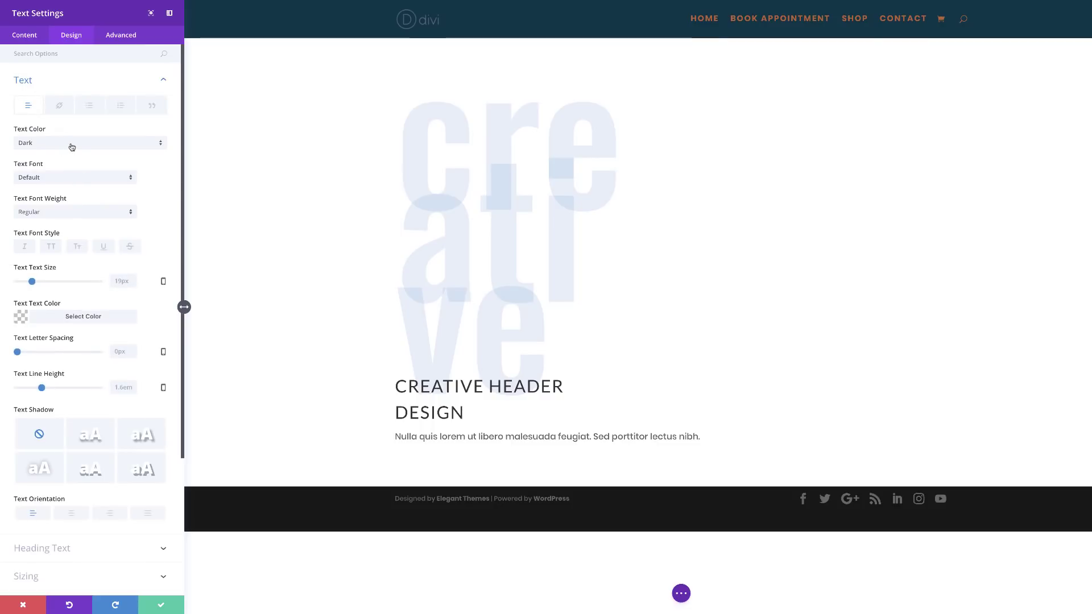
click(63, 178)
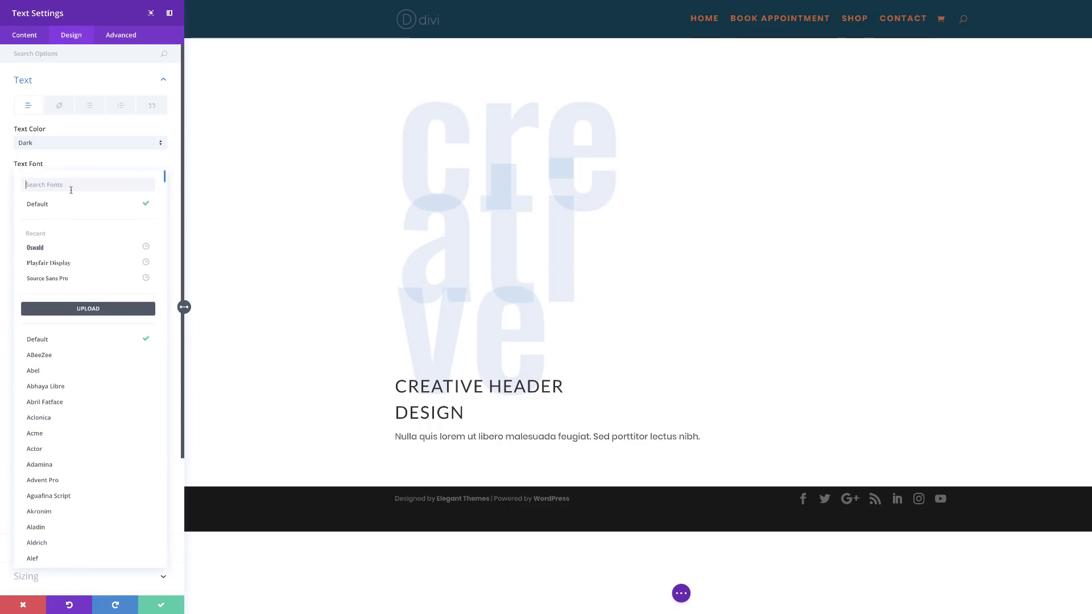
text(op)
click(65, 215)
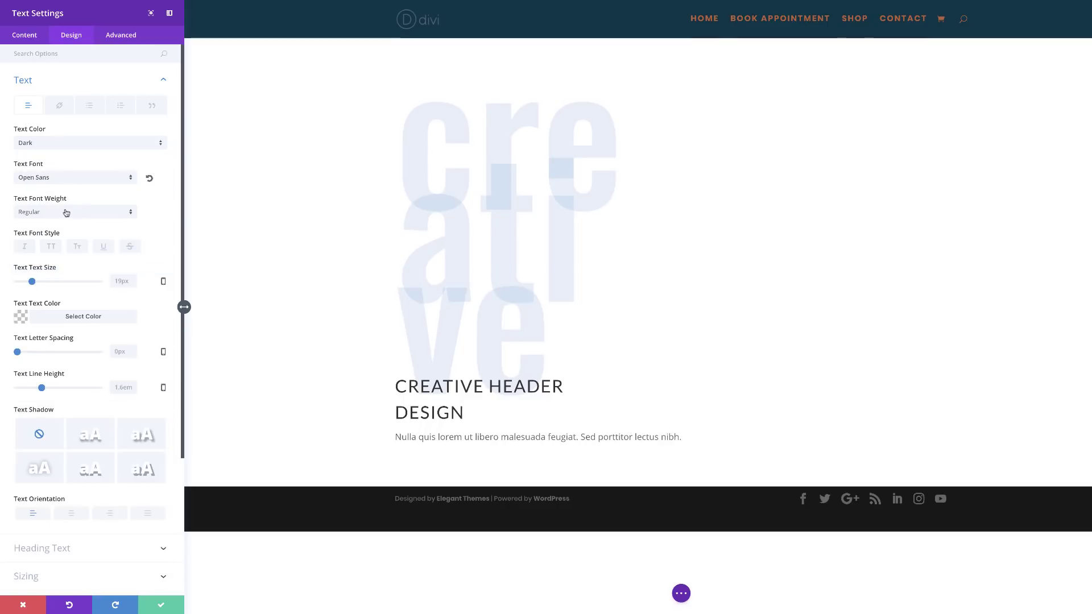
drag(32, 283, 33, 282)
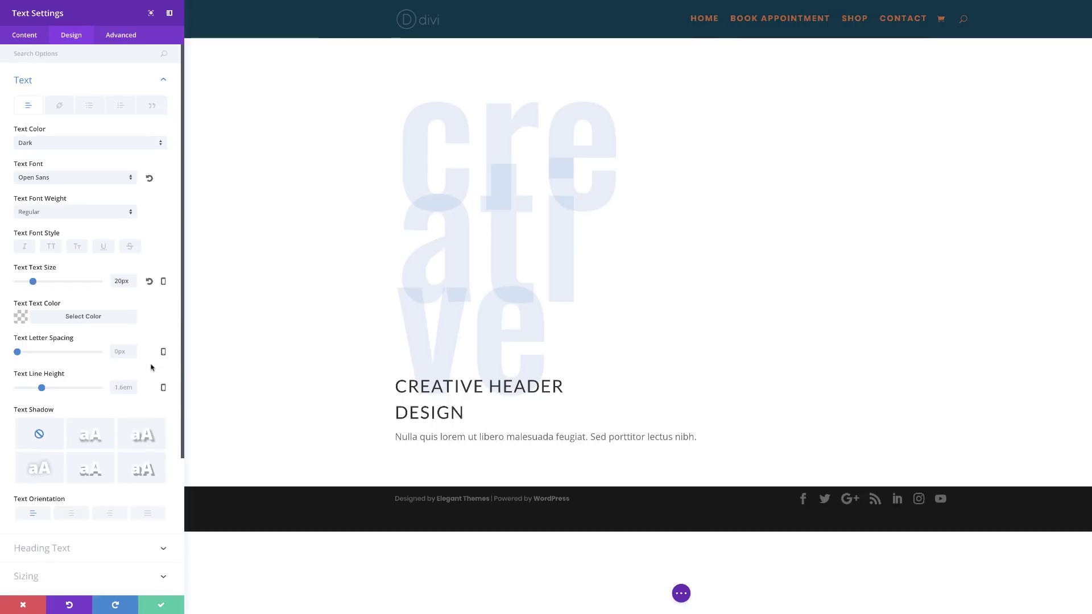
- Set the H1 heading font to Oswald and the heading text size to 80px
scroll(152, 368, down, 3)
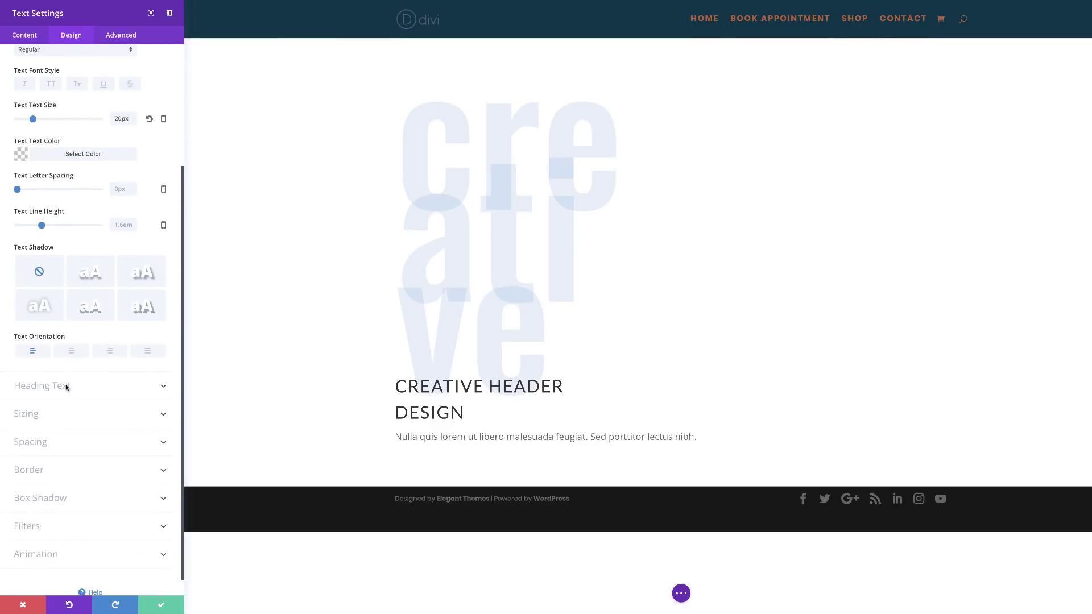
click(66, 386)
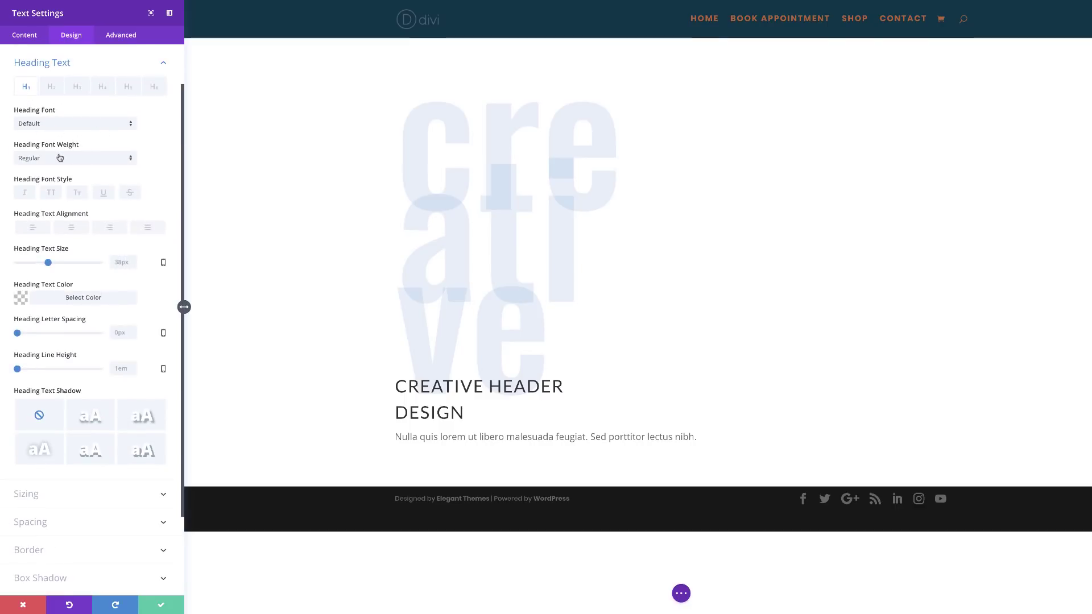
click(66, 126)
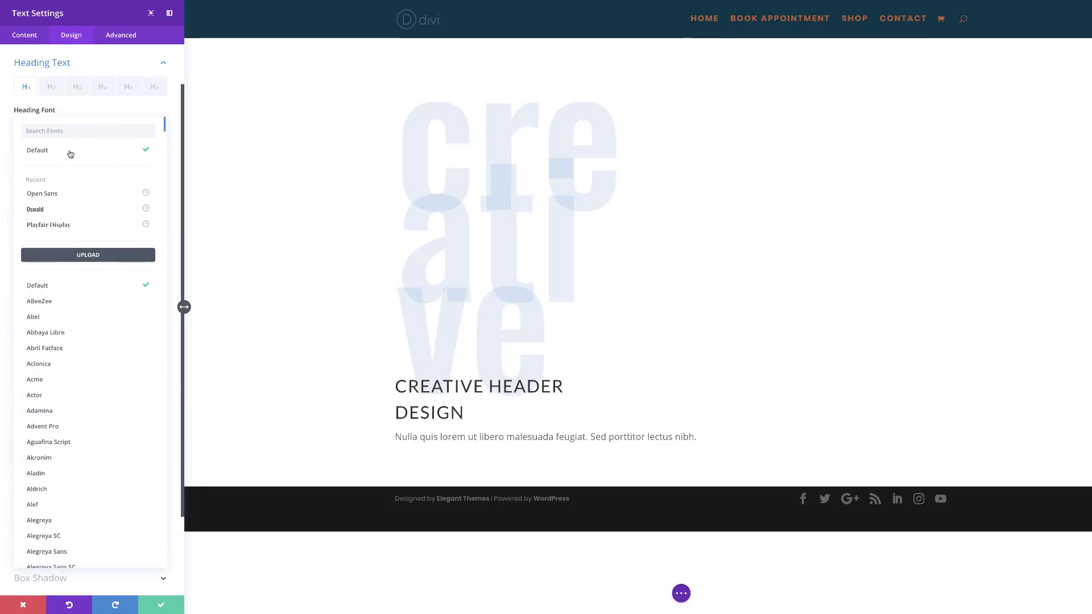
click(59, 209)
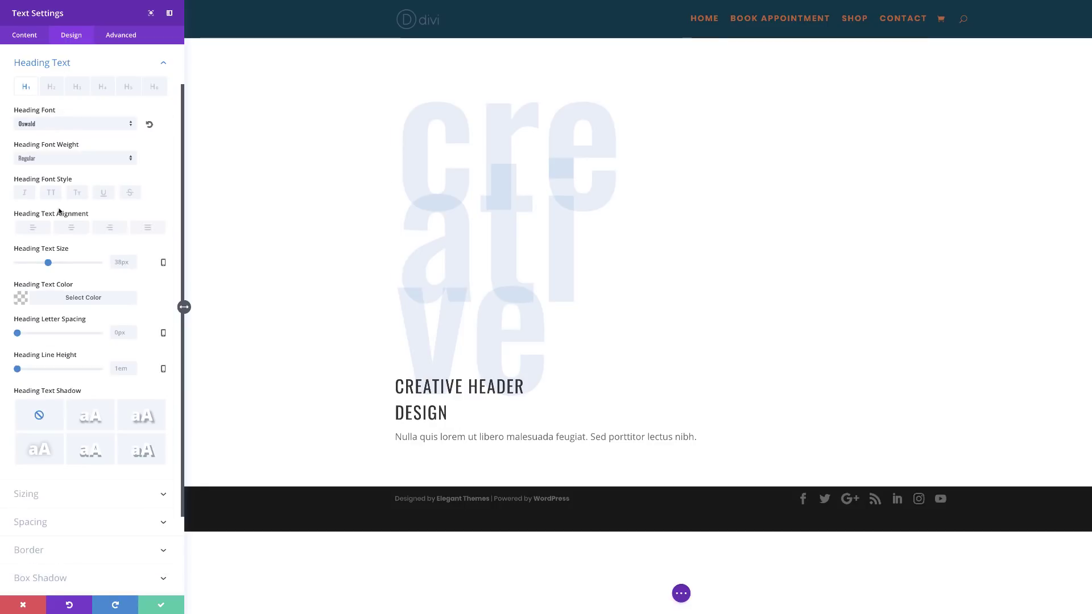
click(116, 262)
text(80)
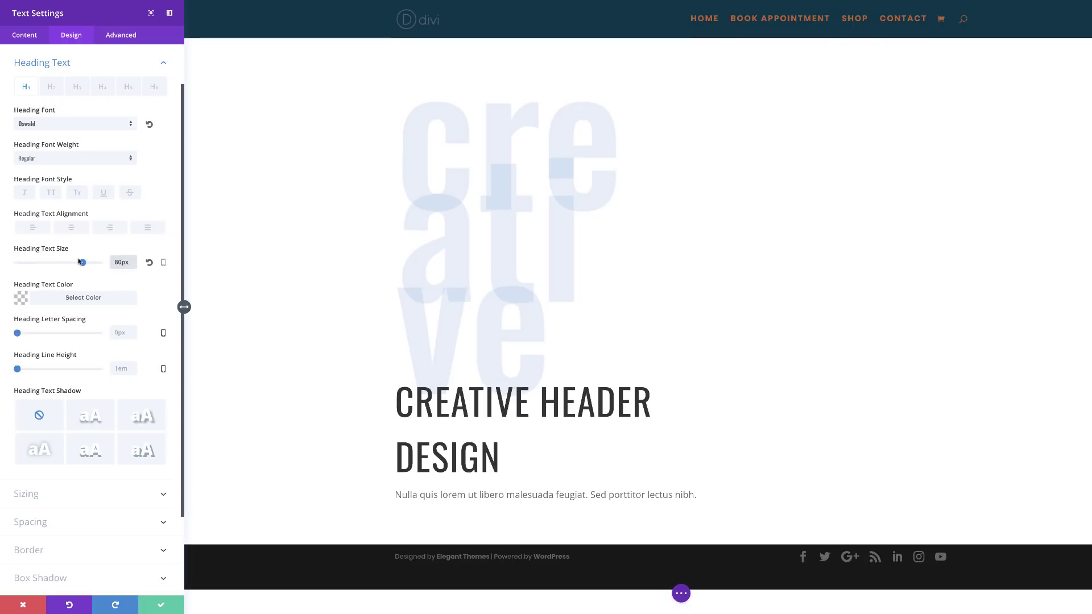
- Enable responsive heading text sizes, set the tablet size to 42px and return to the desktop view
click(164, 264)
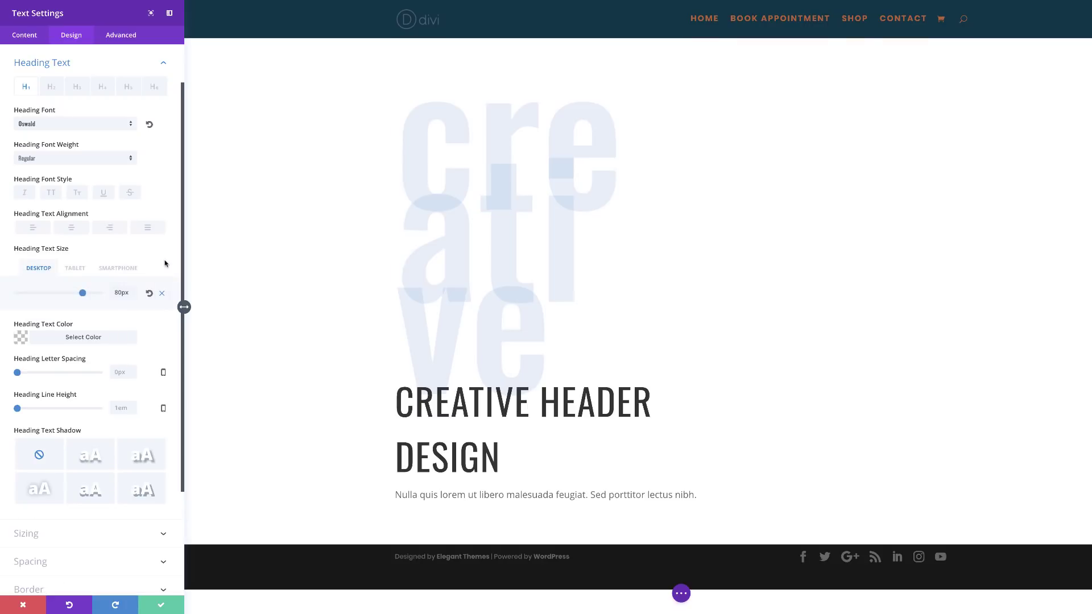
click(72, 270)
click(122, 293)
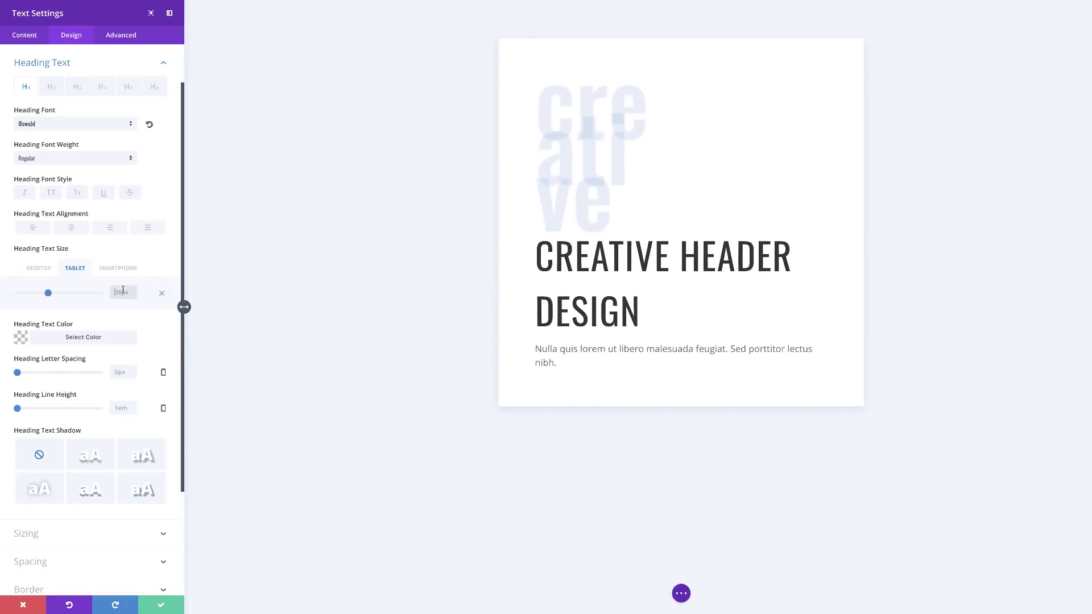
text(42px)
click(41, 268)
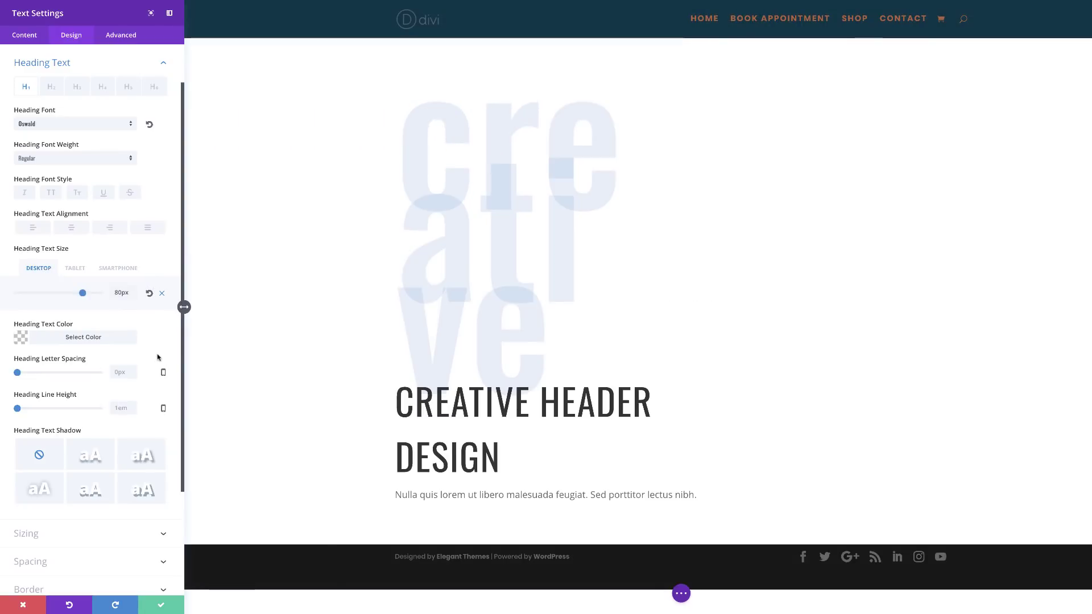
- Set the heading text color to #555555
click(21, 337)
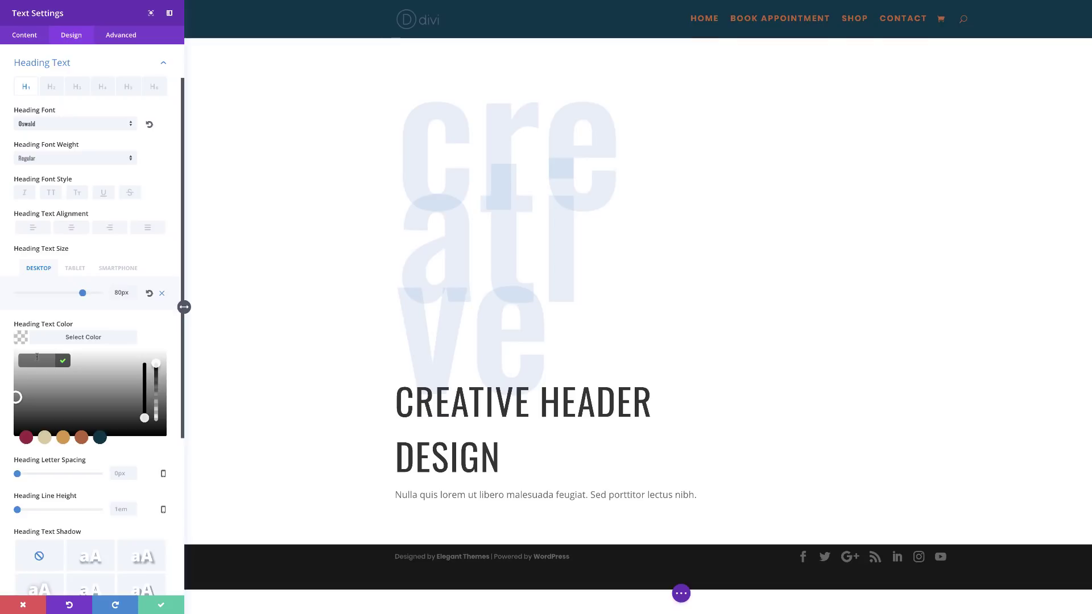
click(36, 360)
text(#555555)
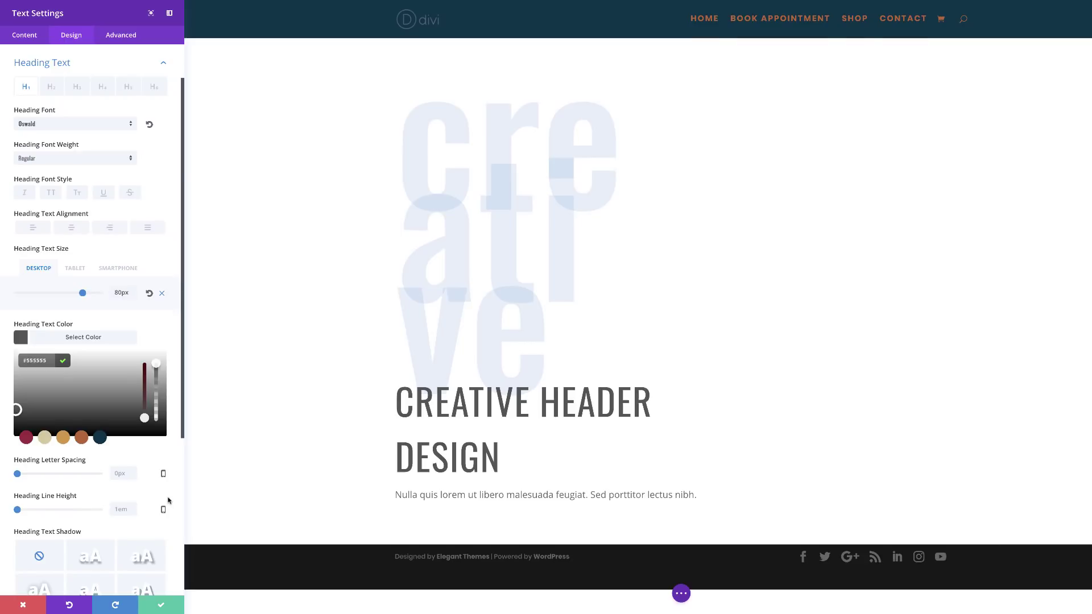
- Set the Text module's custom top margin to -370px
scroll(168, 500, down, 5)
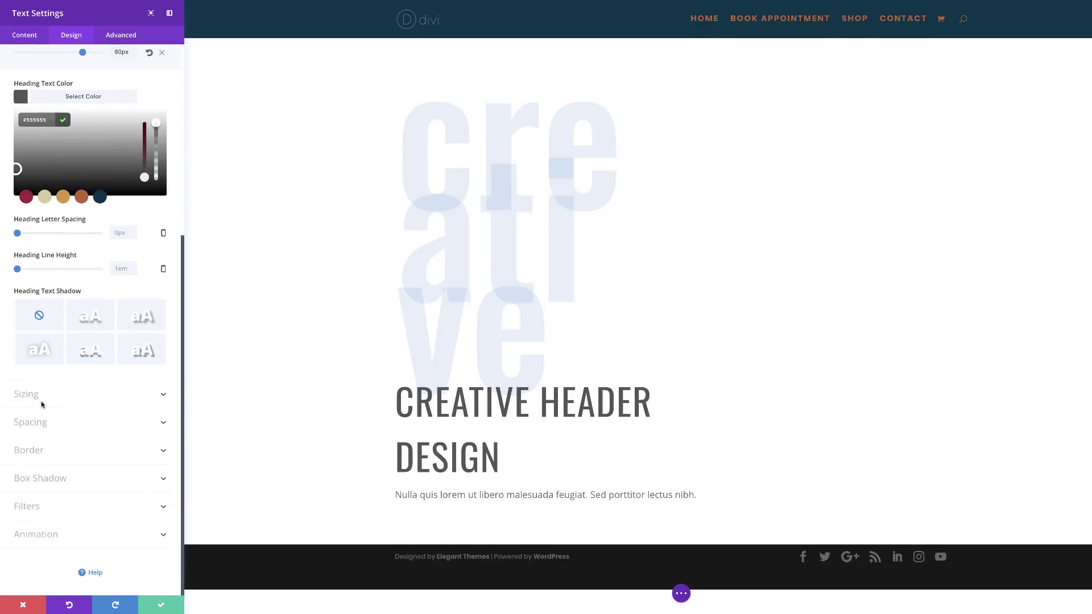
click(41, 425)
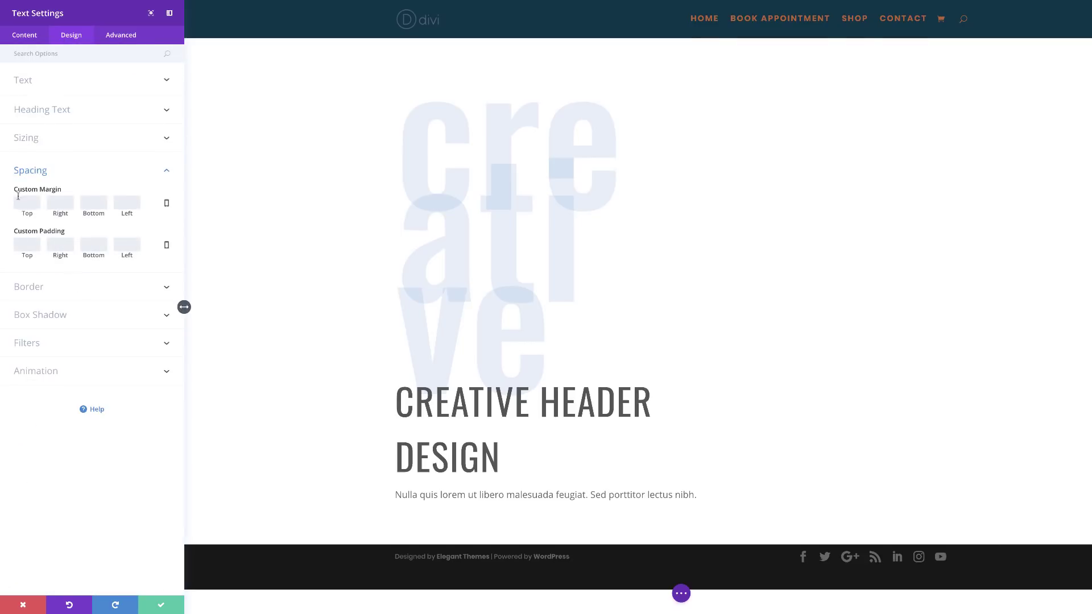
text(370px)
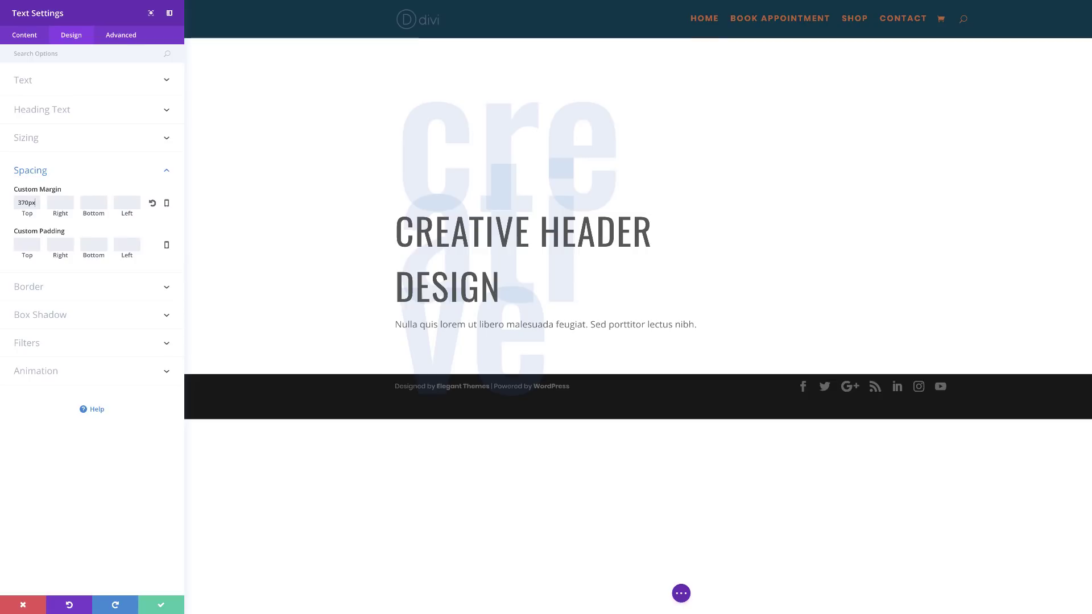
key(Home)
text(-)
- Enable responsive custom margins and set the tablet top margin to -240px
click(166, 203)
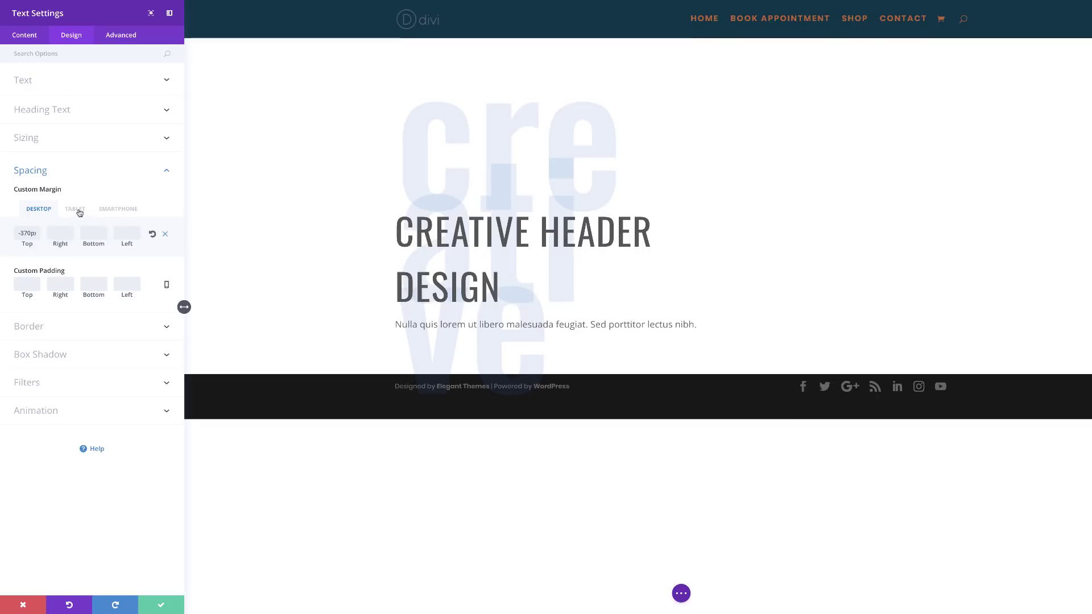
click(77, 210)
click(29, 234)
text(240px)
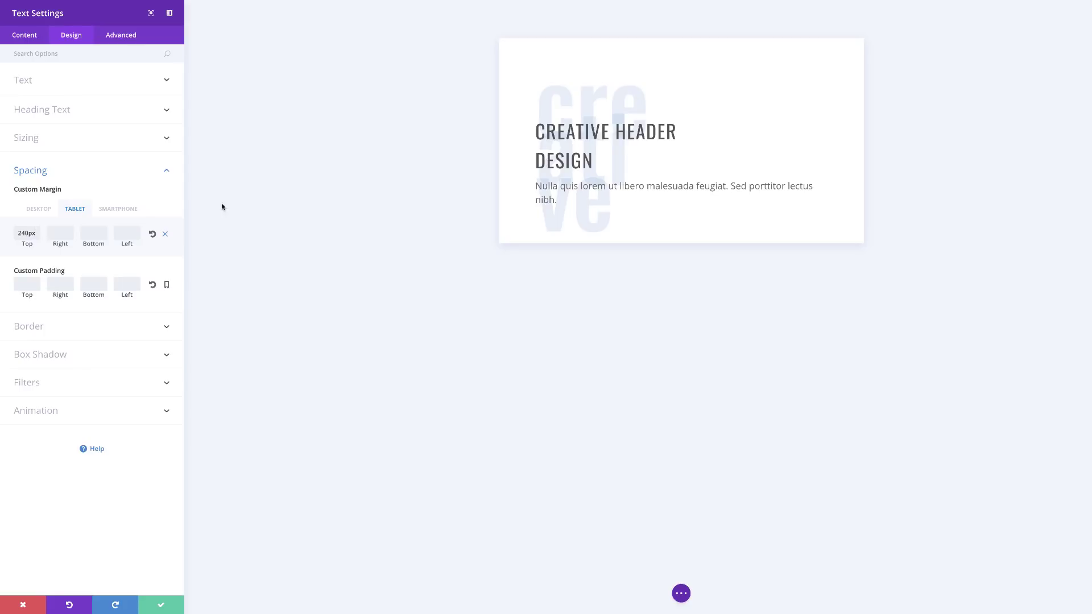
- Return to the desktop view and set the module's custom left padding to 20%
click(45, 211)
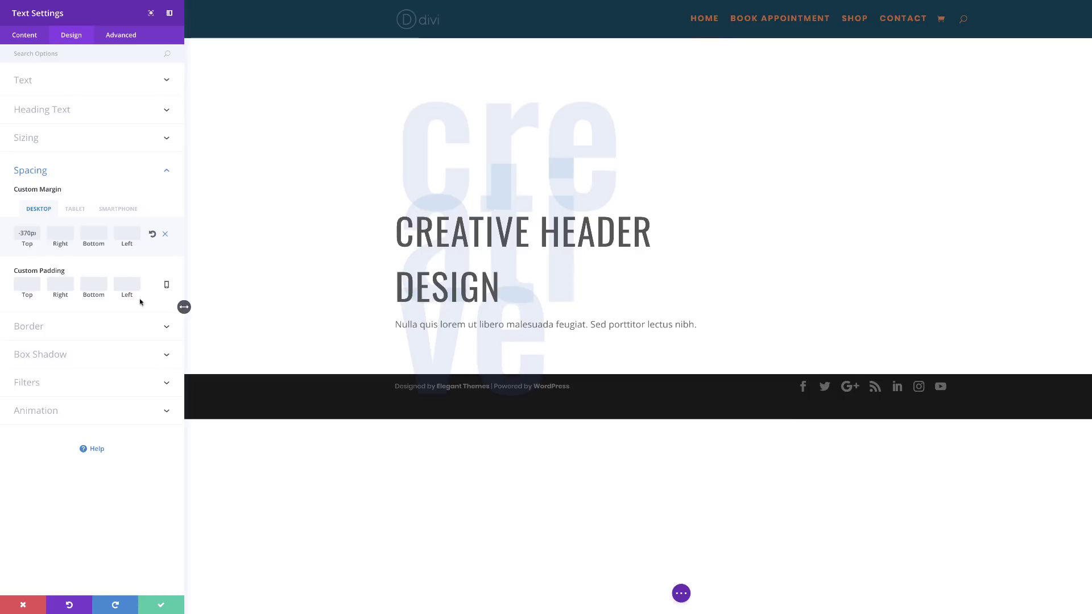
click(127, 284)
text(20%)
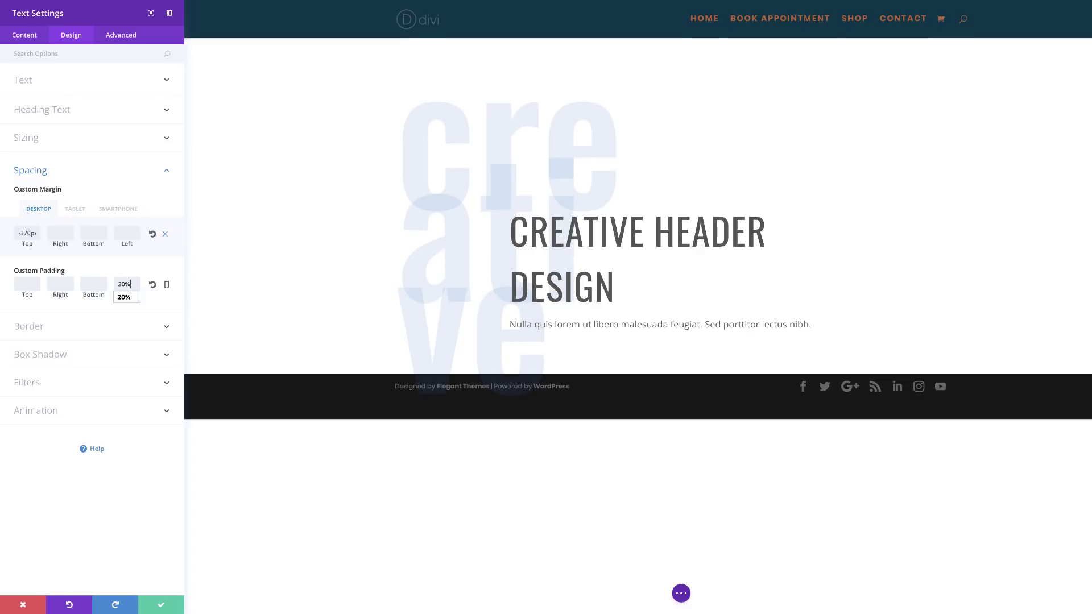
- Set the heading line height to 1.1em
click(68, 111)
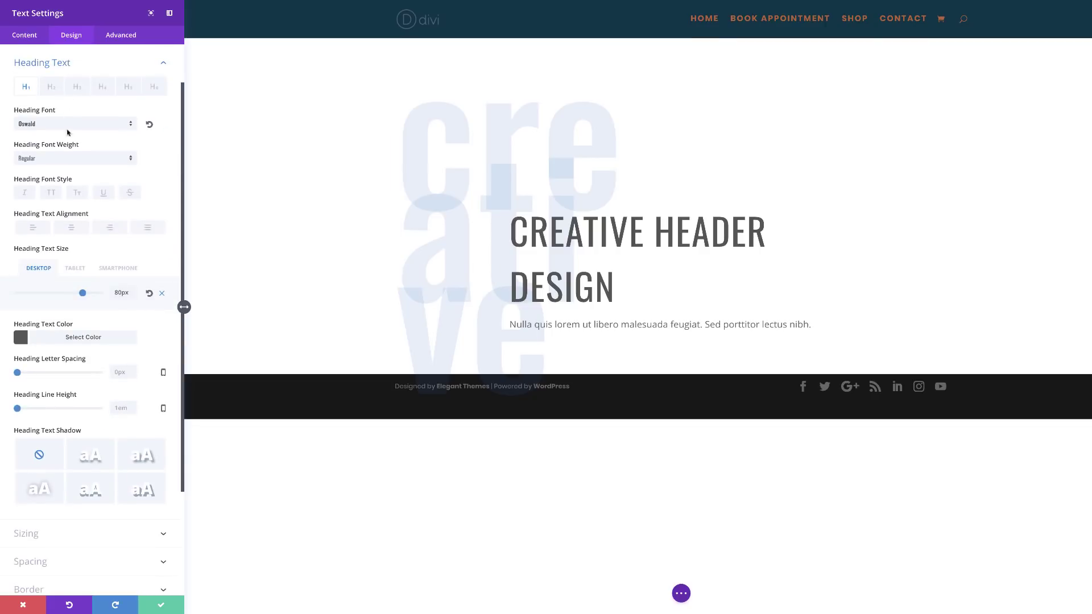
click(18, 409)
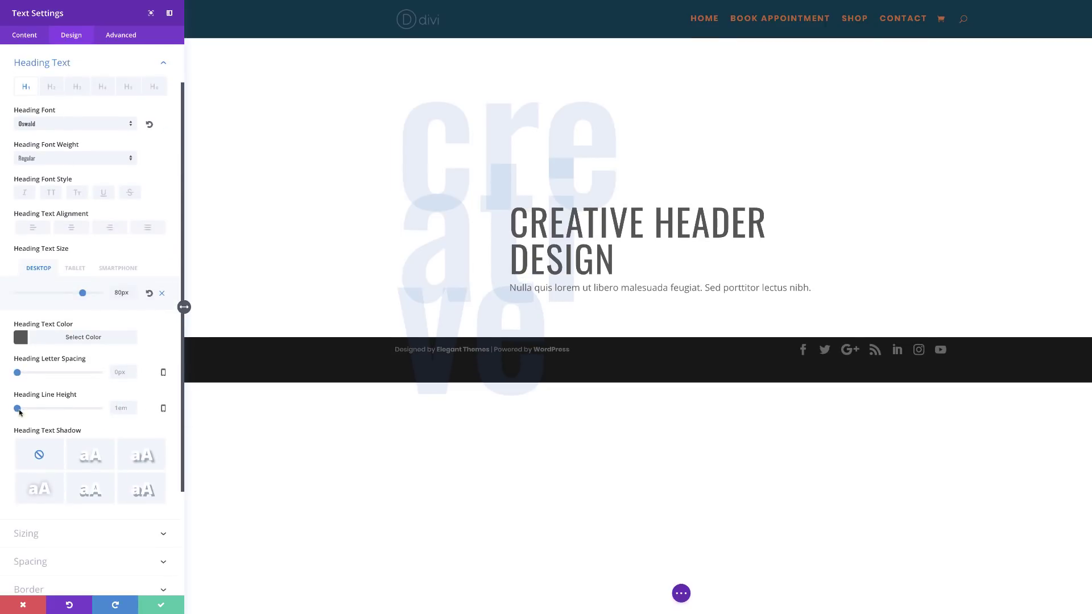
drag(18, 409, 22, 409)
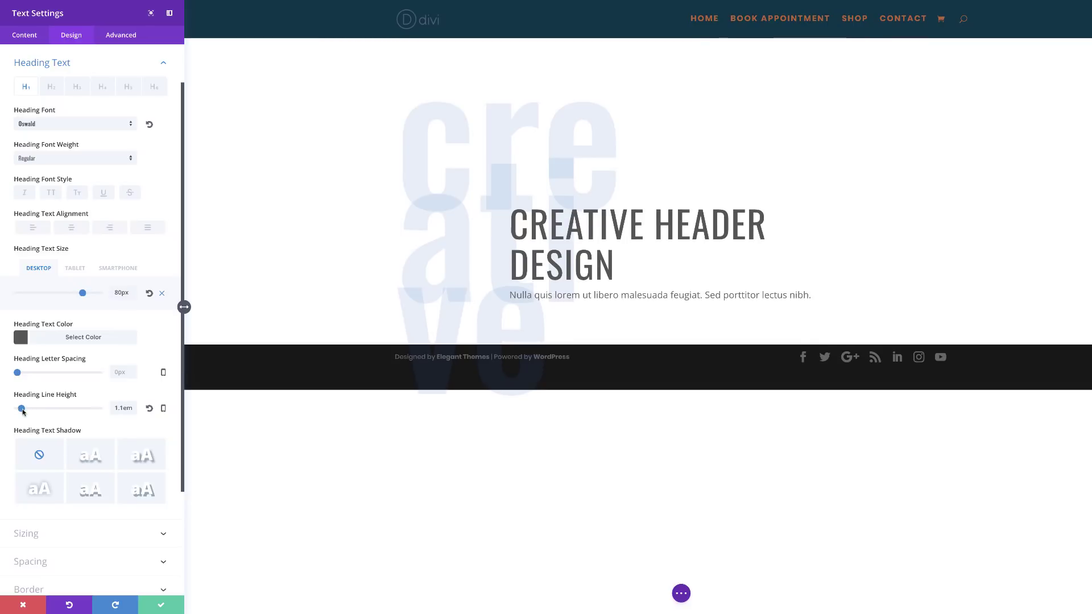
- Set the heading font weight to Semi Bold and save the Text module's settings
click(74, 158)
click(72, 162)
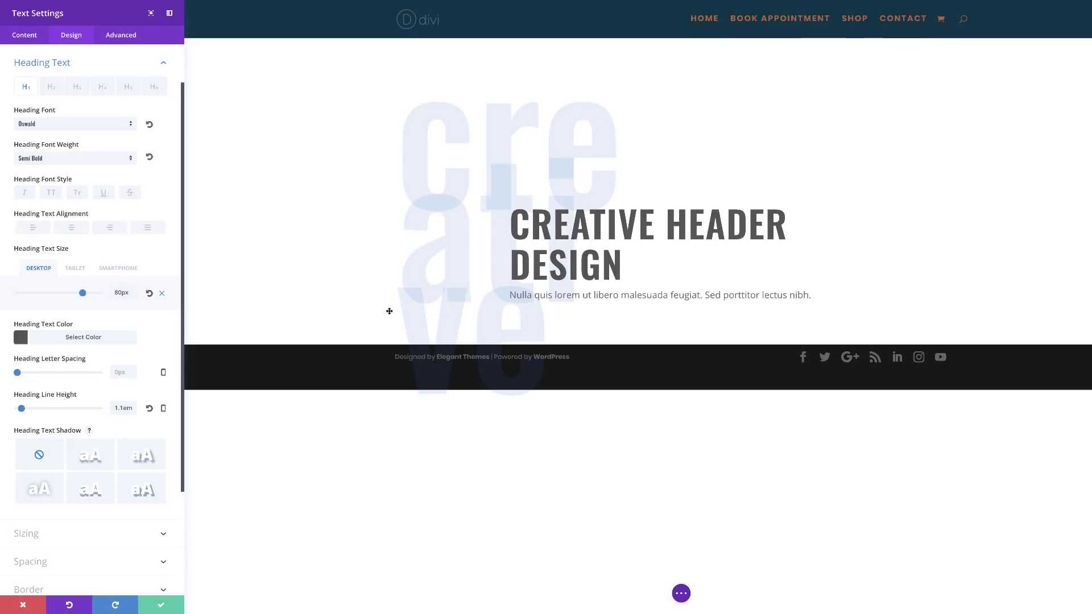
click(161, 608)
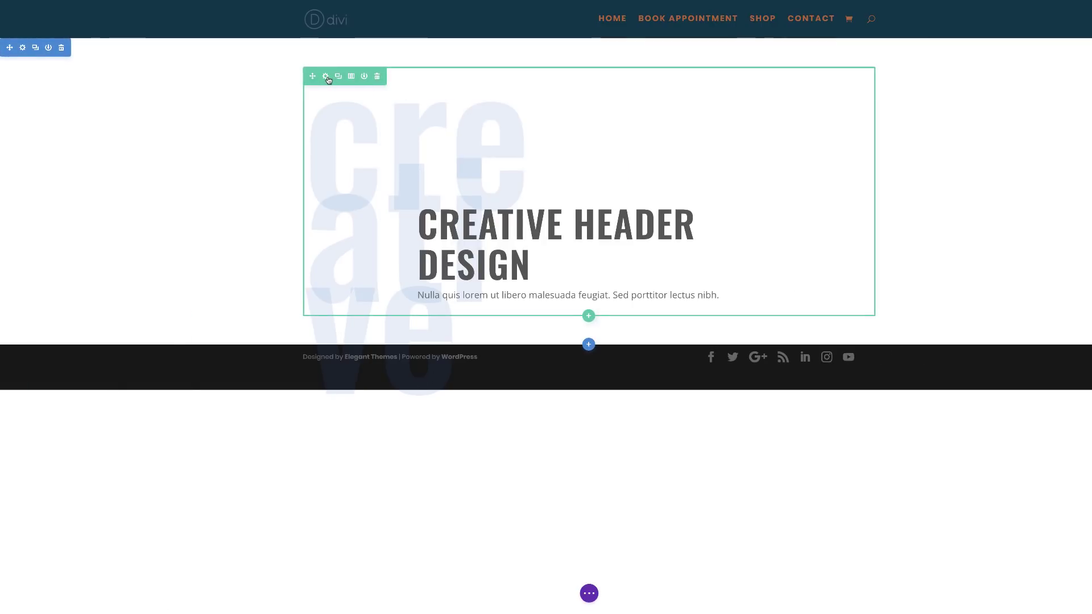
- Set the row's custom bottom margin to 300px and save the row settings
click(326, 77)
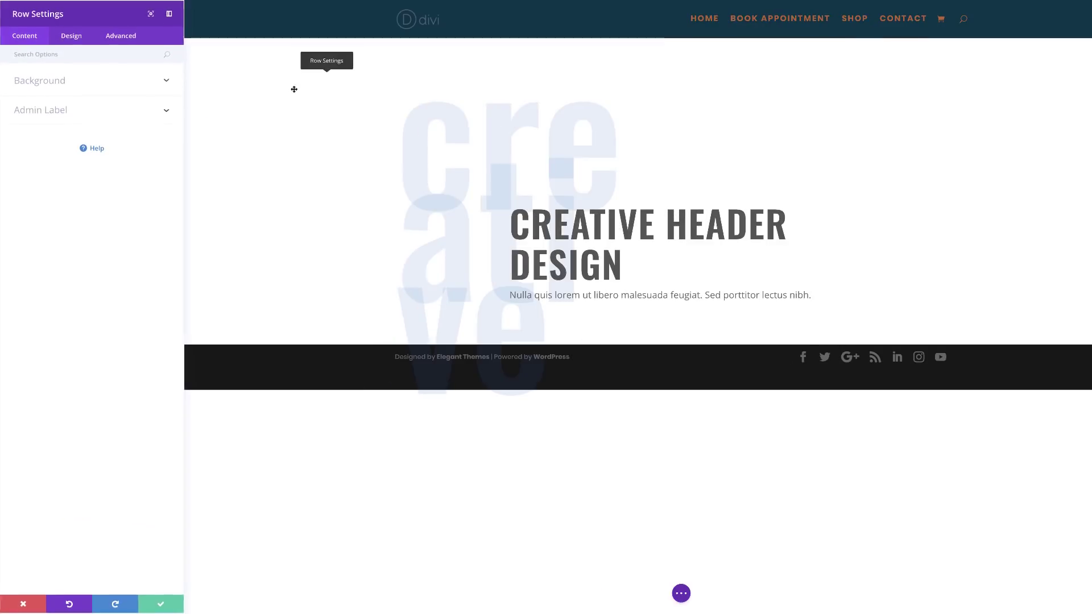
click(73, 38)
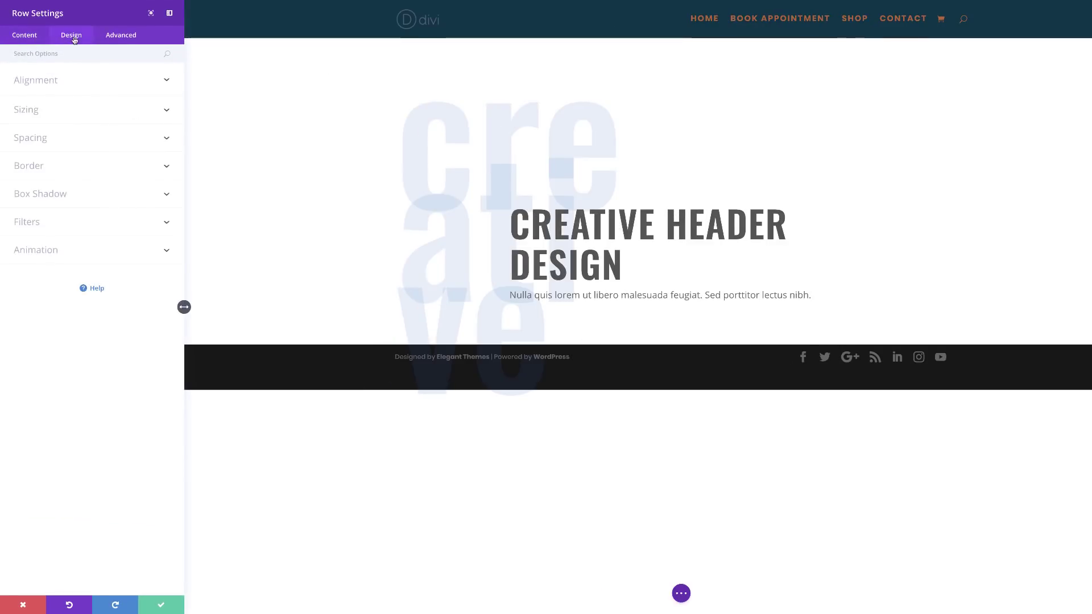
click(44, 142)
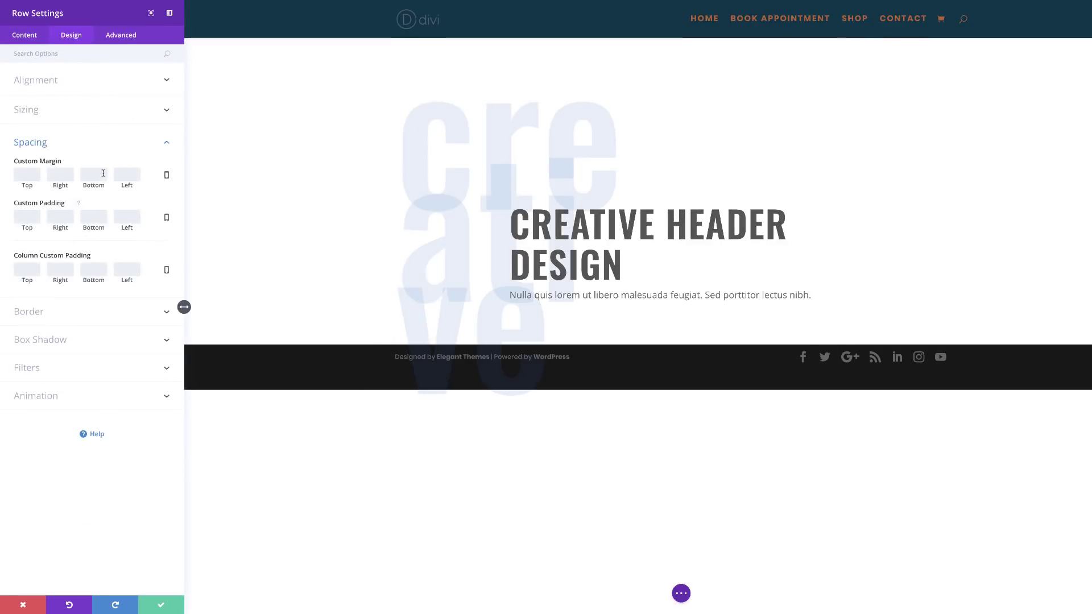
text(300)
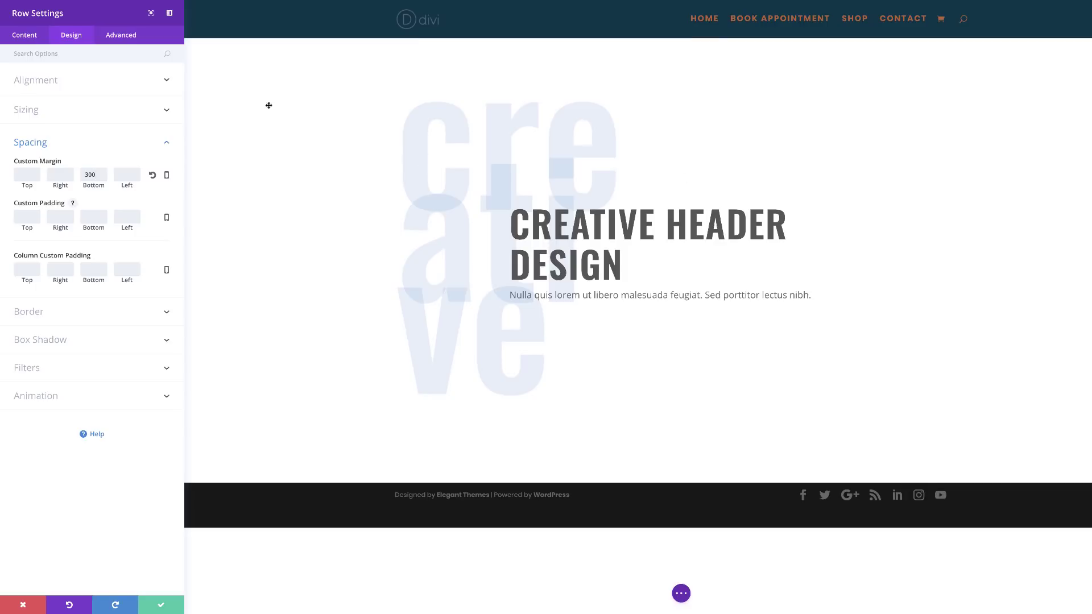
click(26, 439)
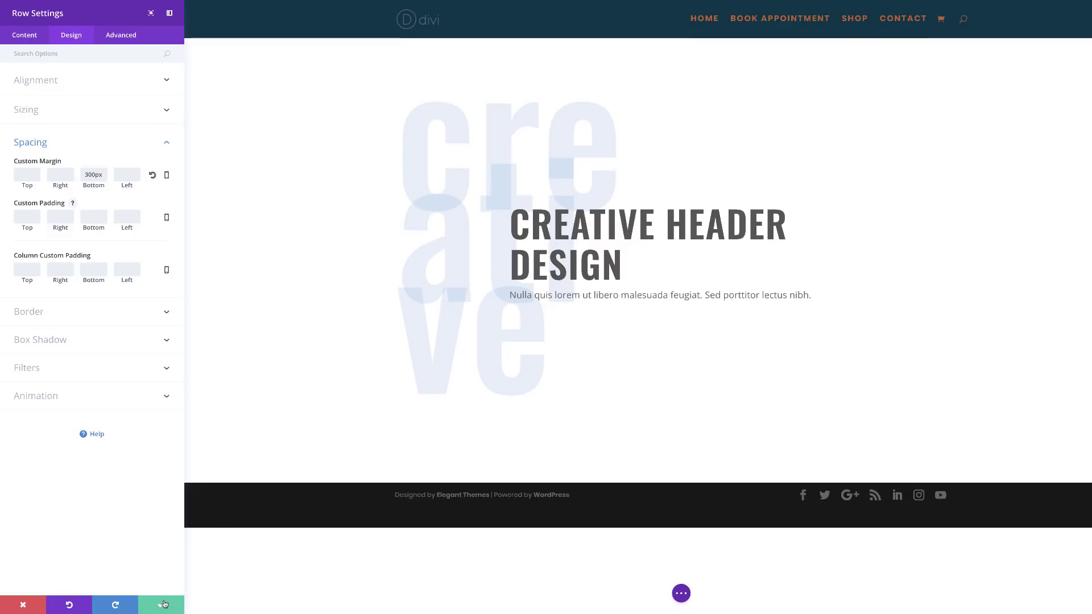
click(162, 604)
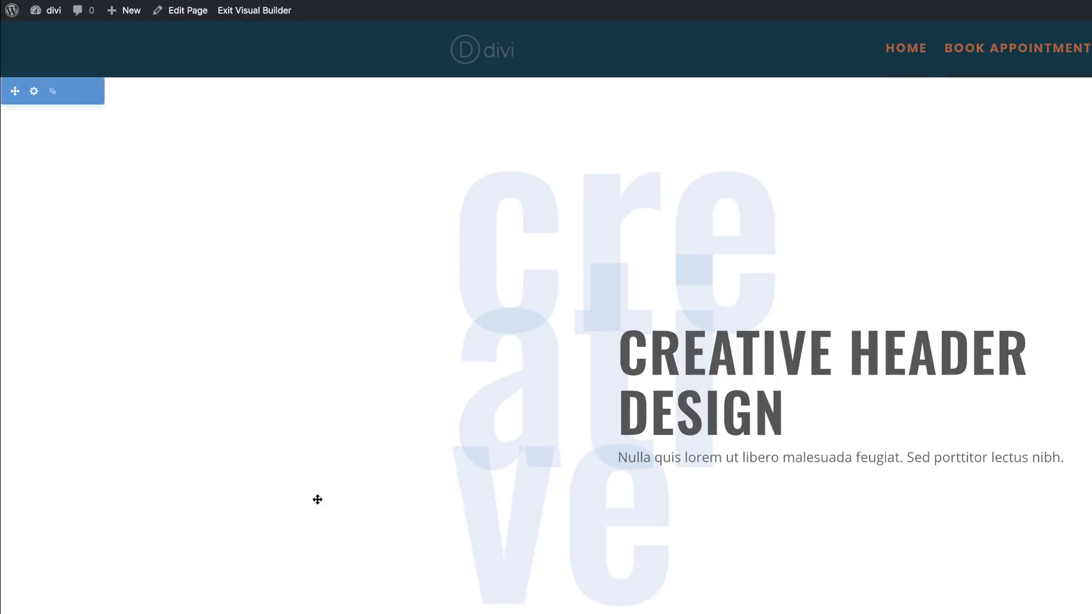
- Add a gradient background to the header section
click(34, 92)
click(75, 138)
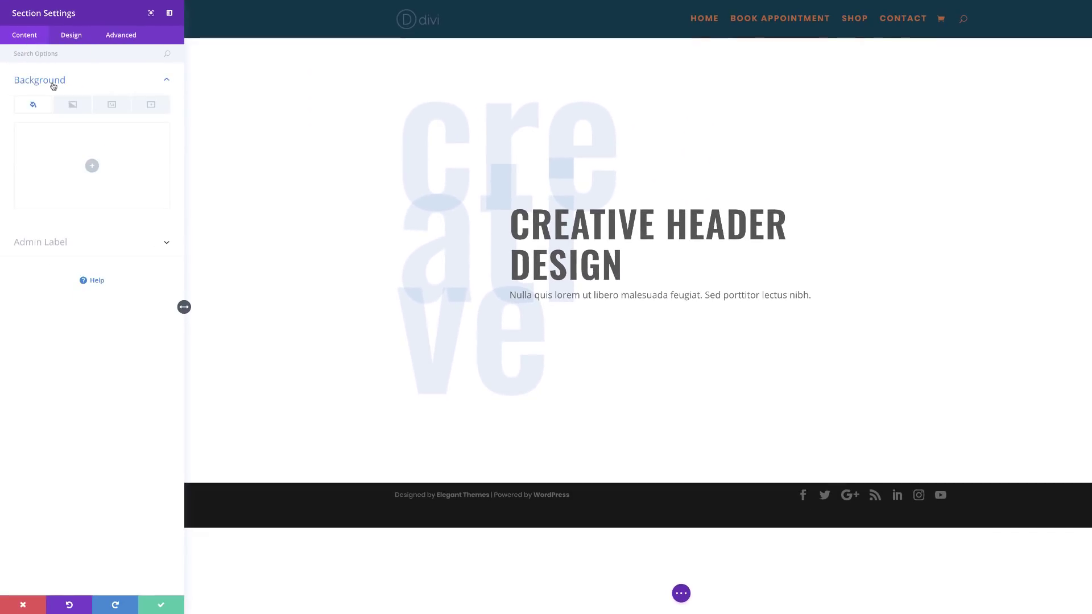
click(73, 107)
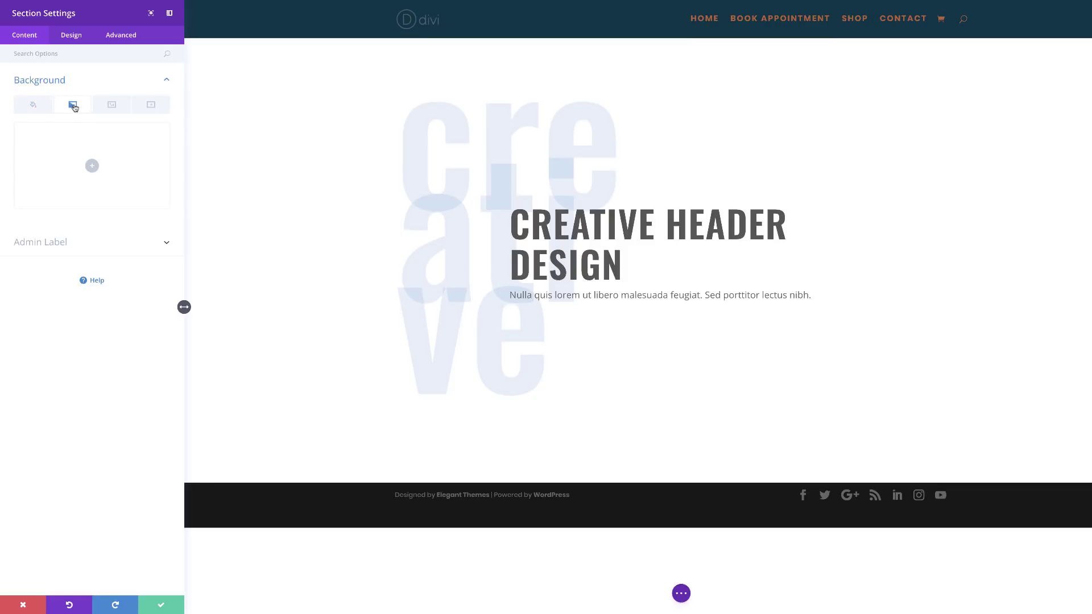
click(92, 166)
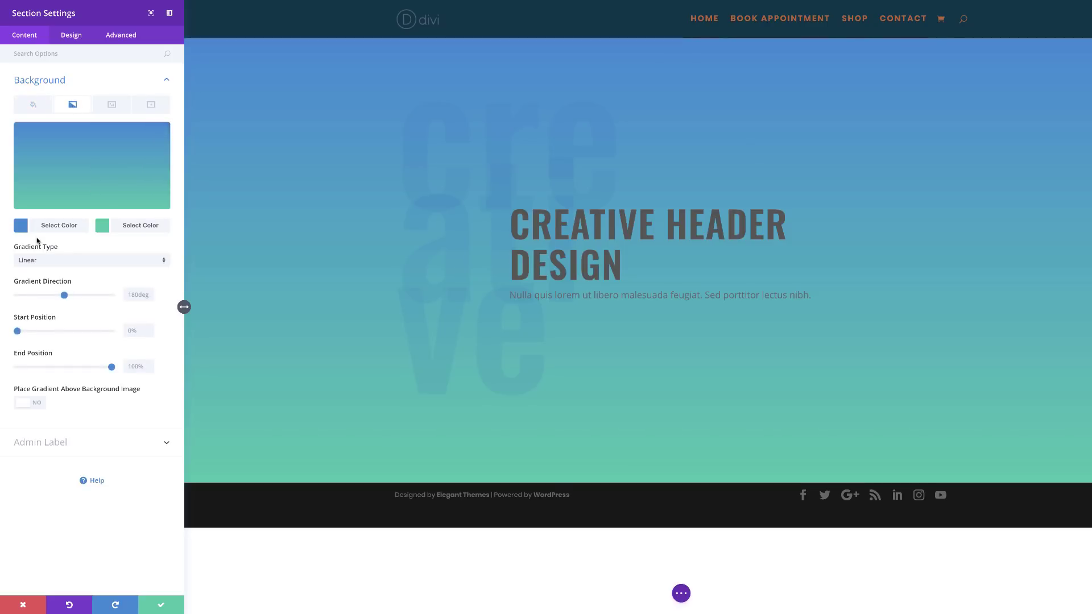
- Set the section's gradient colors to rgba(244,0,204,0.82) for the first and rgba(12,113,195,0.86) for the second
click(21, 227)
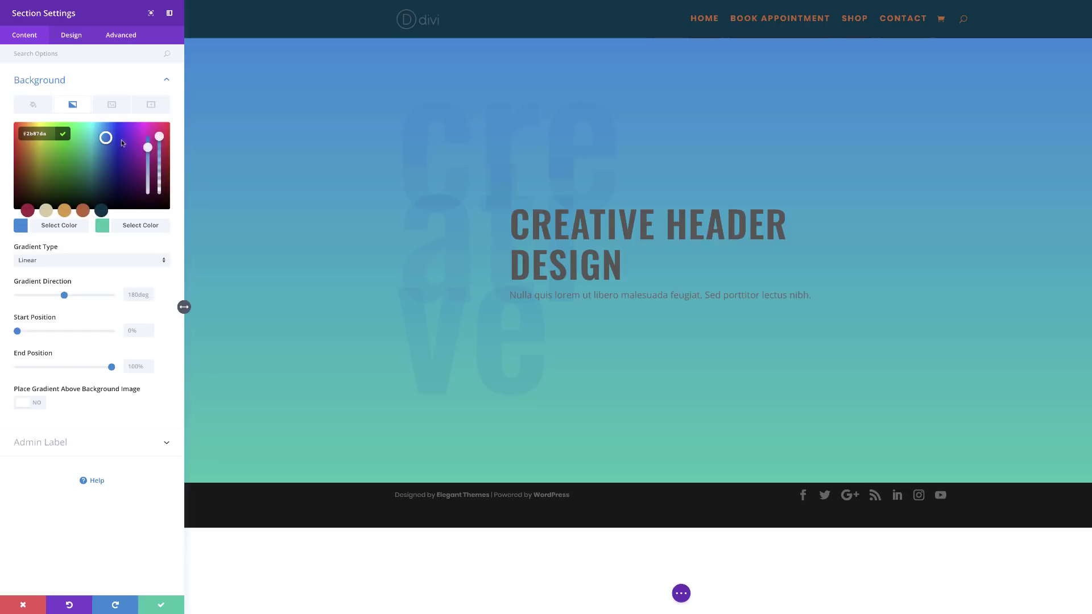
drag(159, 137, 162, 154)
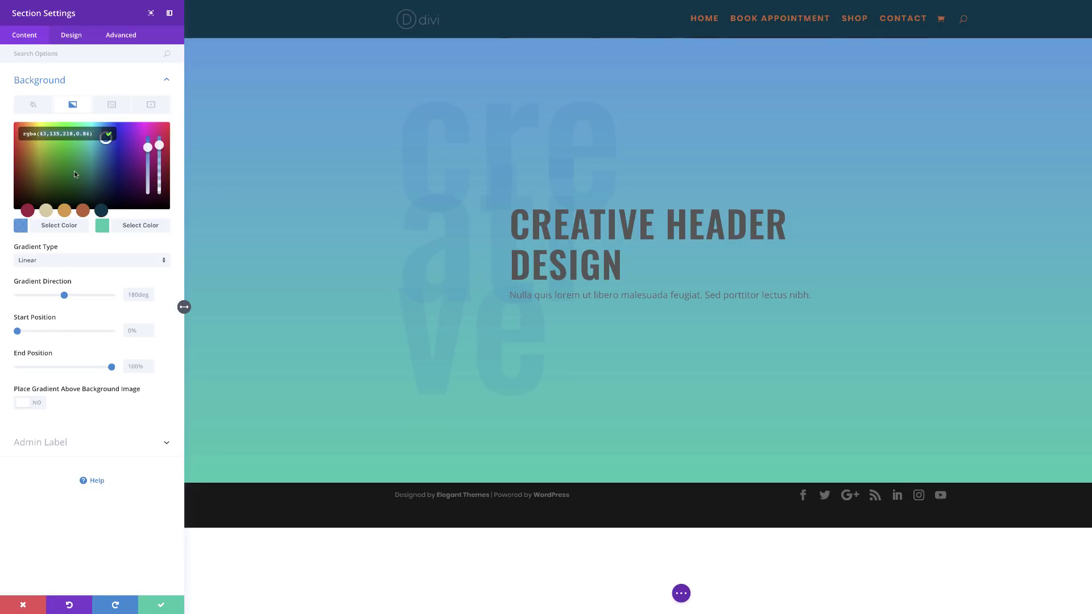
text(rgba(244,0,204,0.82))
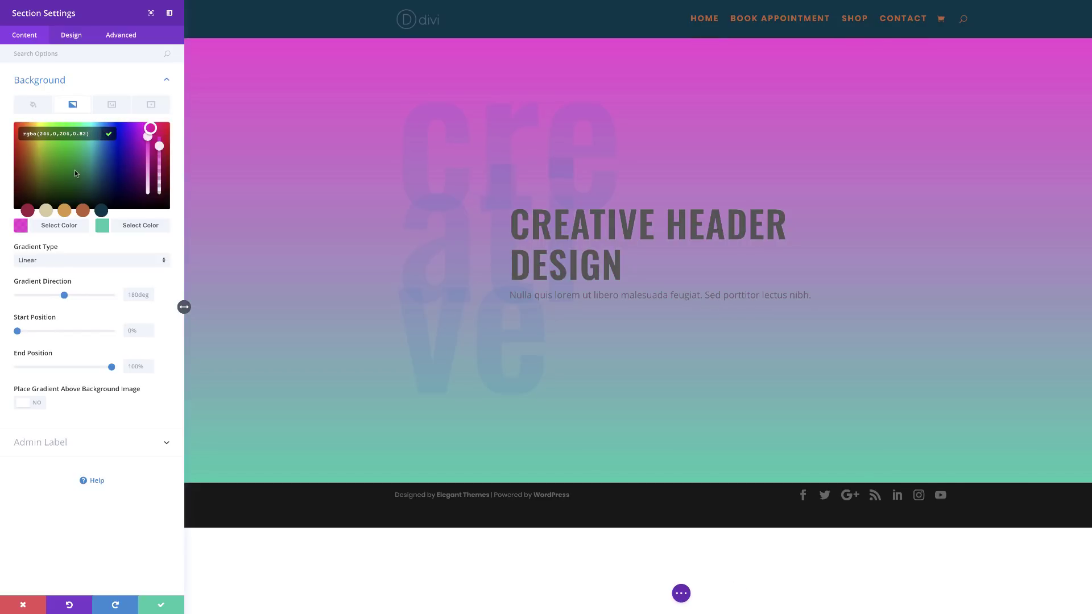
click(103, 227)
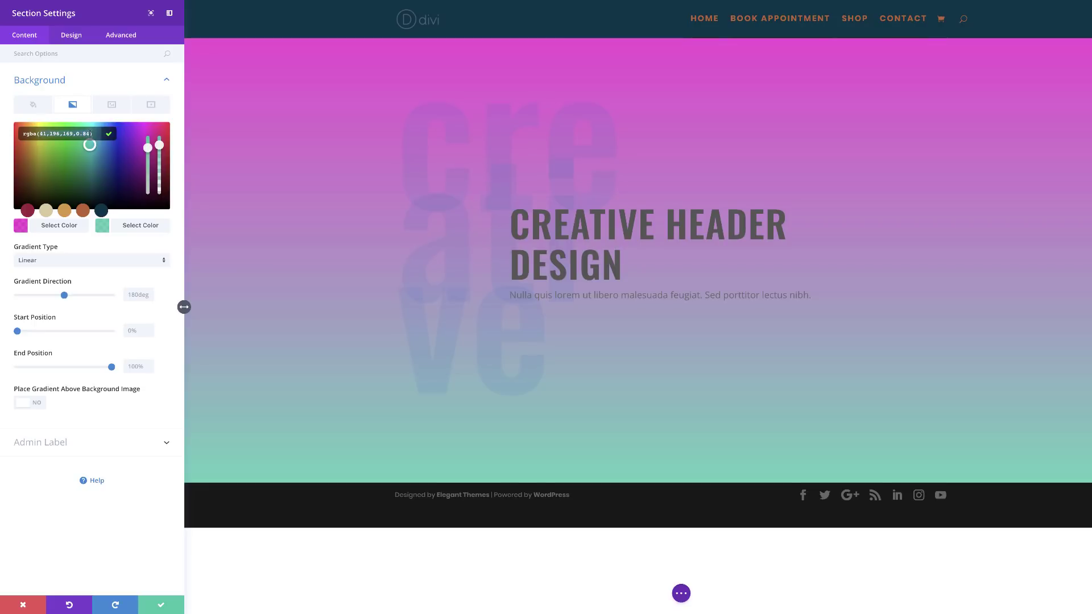
text(rgba(12,113,195,0.86))
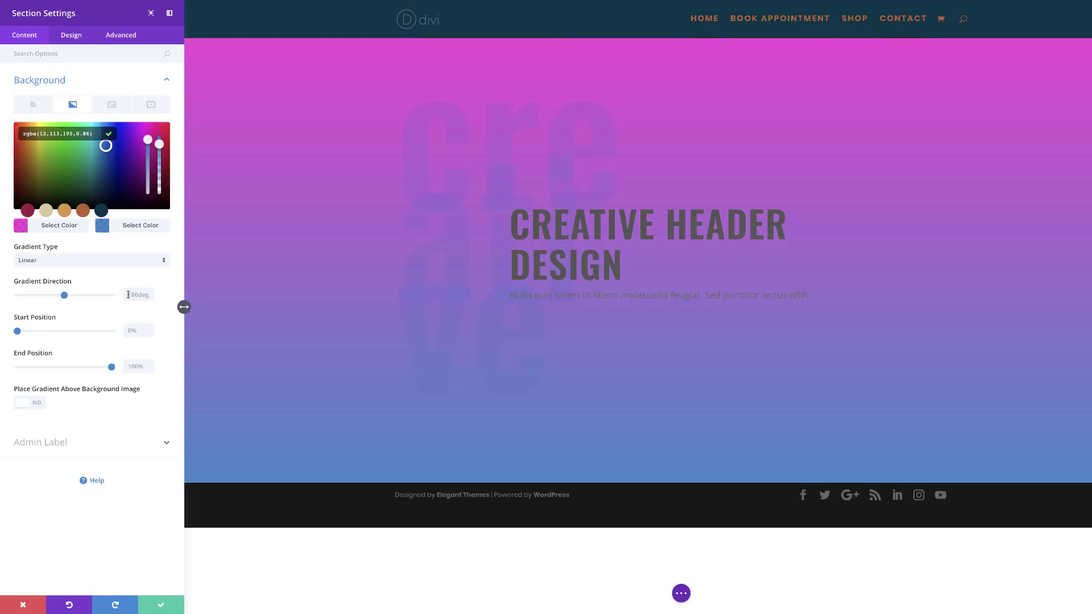
- Set the gradient direction to 90deg and save the section settings
click(127, 294)
text(90deg)
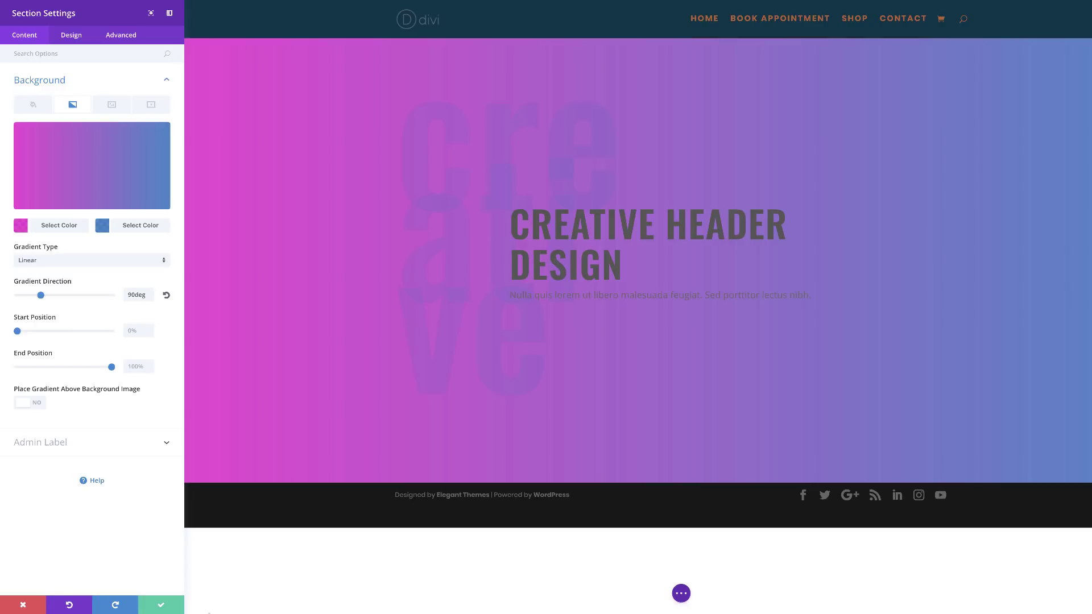
click(161, 605)
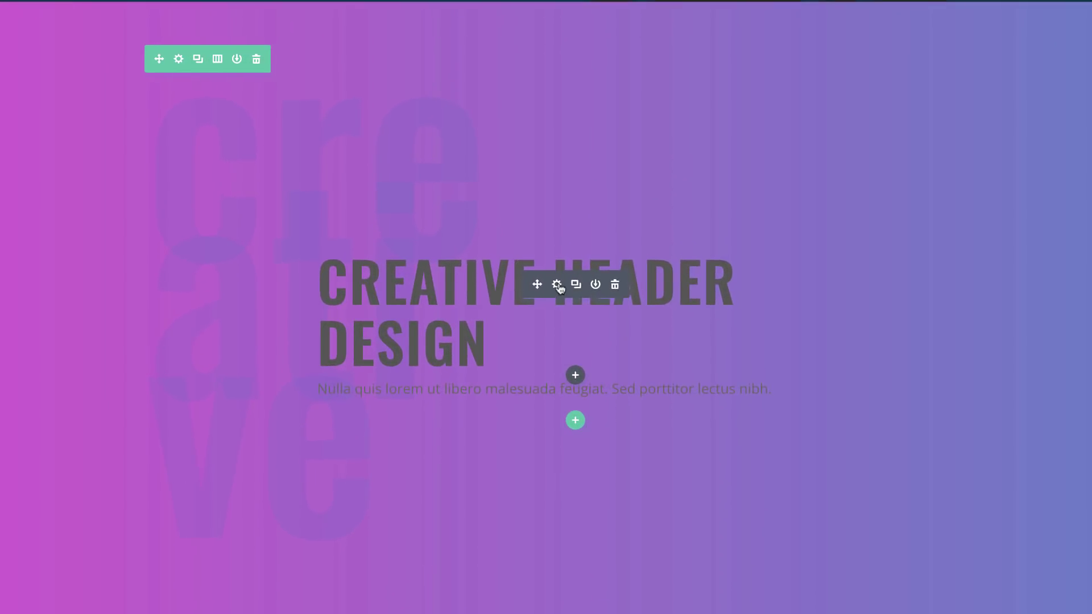
- Set the text color of the Creative Header Design text module to Light
click(558, 285)
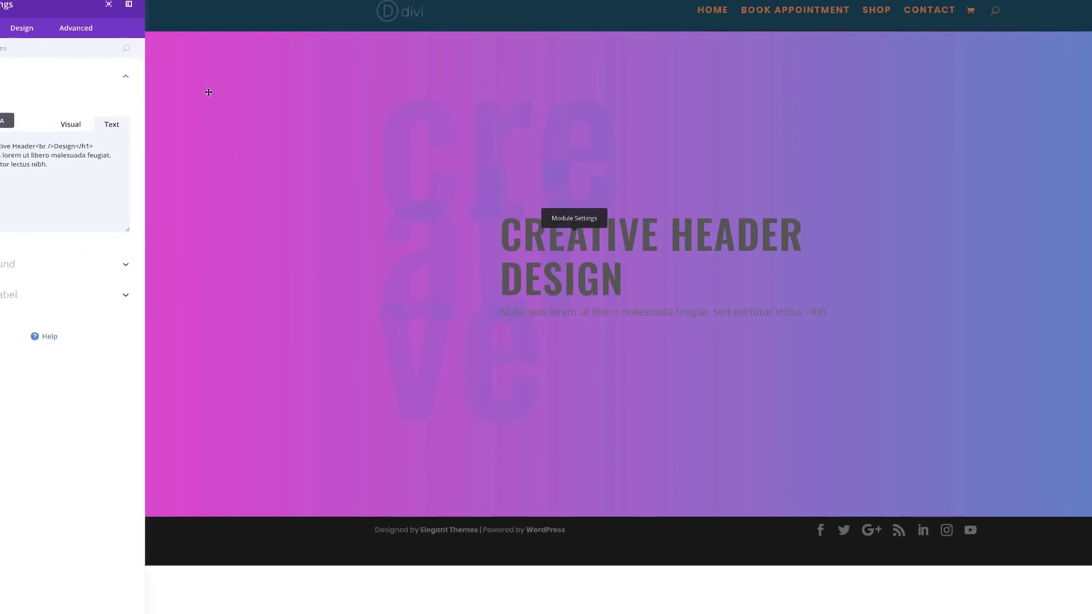
click(22, 28)
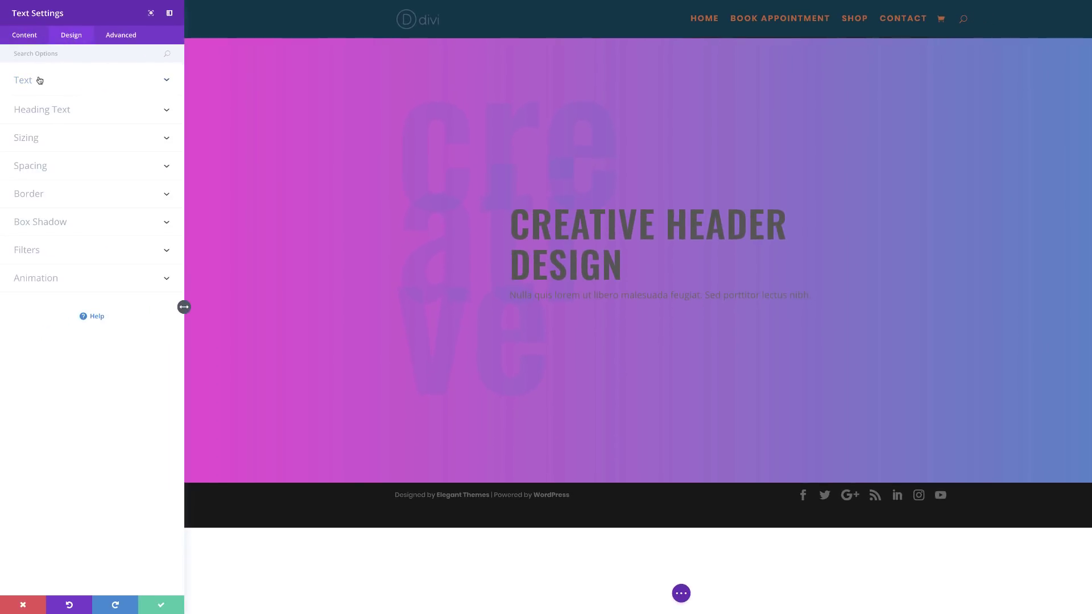
click(39, 80)
click(54, 142)
click(54, 165)
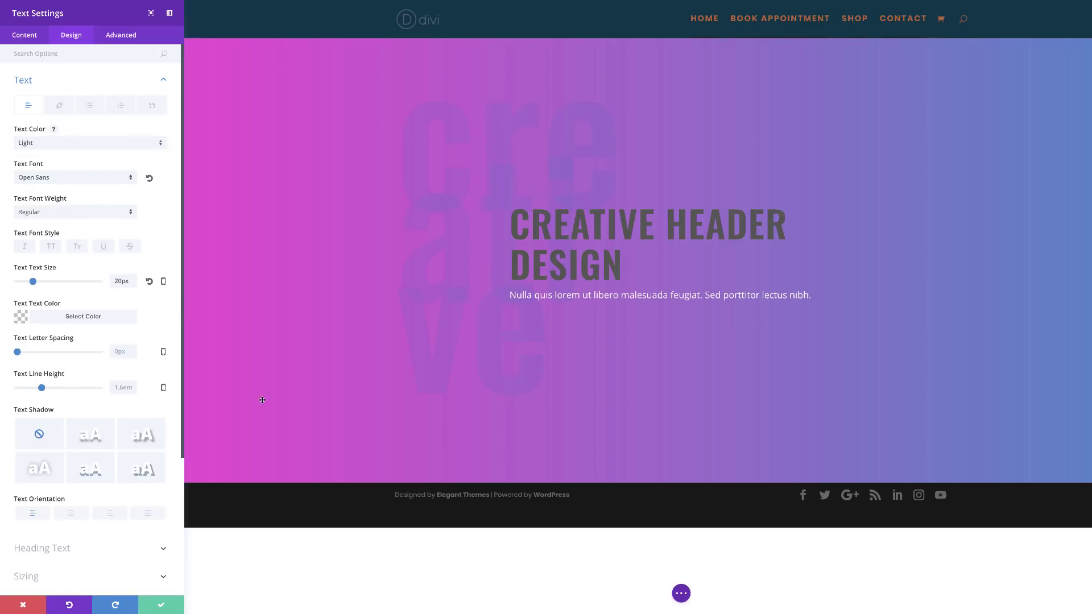
- Set the heading text color to white (ffffff) and save the Text module's settings
scroll(100, 192, down, 4)
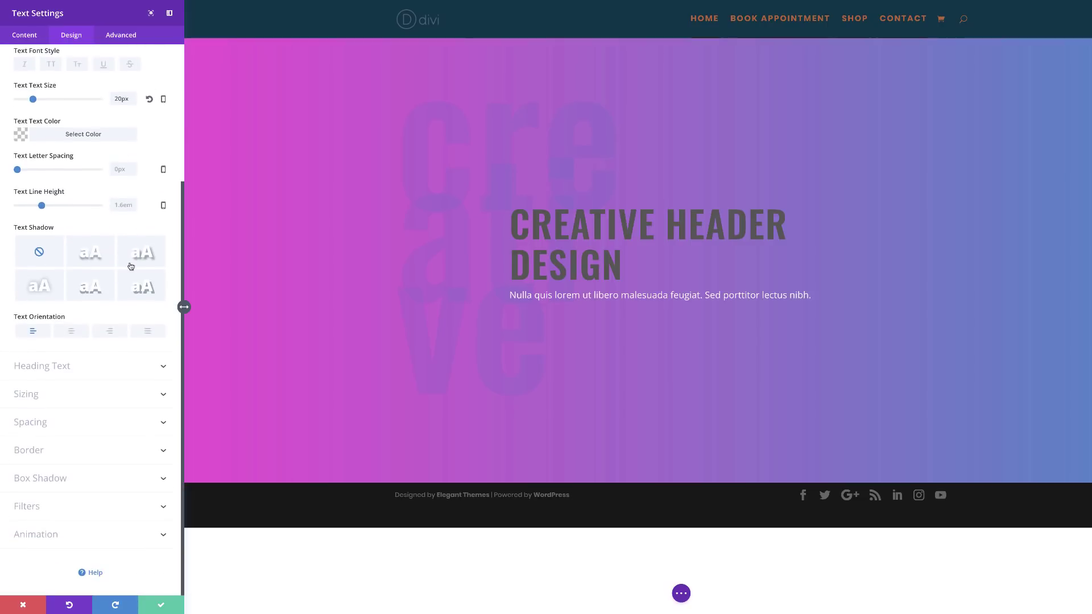
click(66, 368)
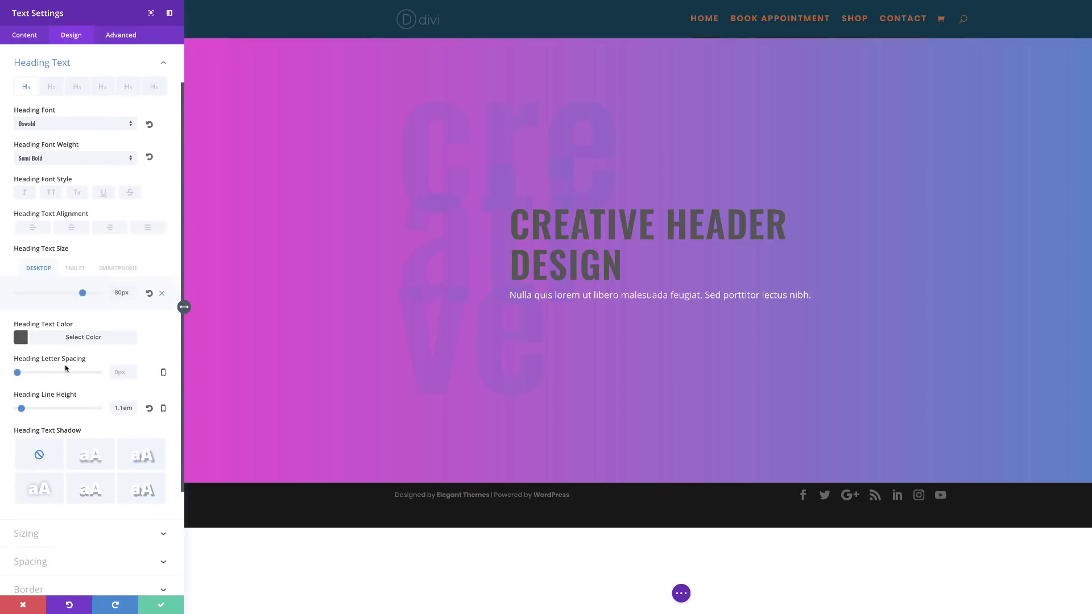
click(22, 339)
drag(57, 371, 0, 354)
mouse_move(21, 336)
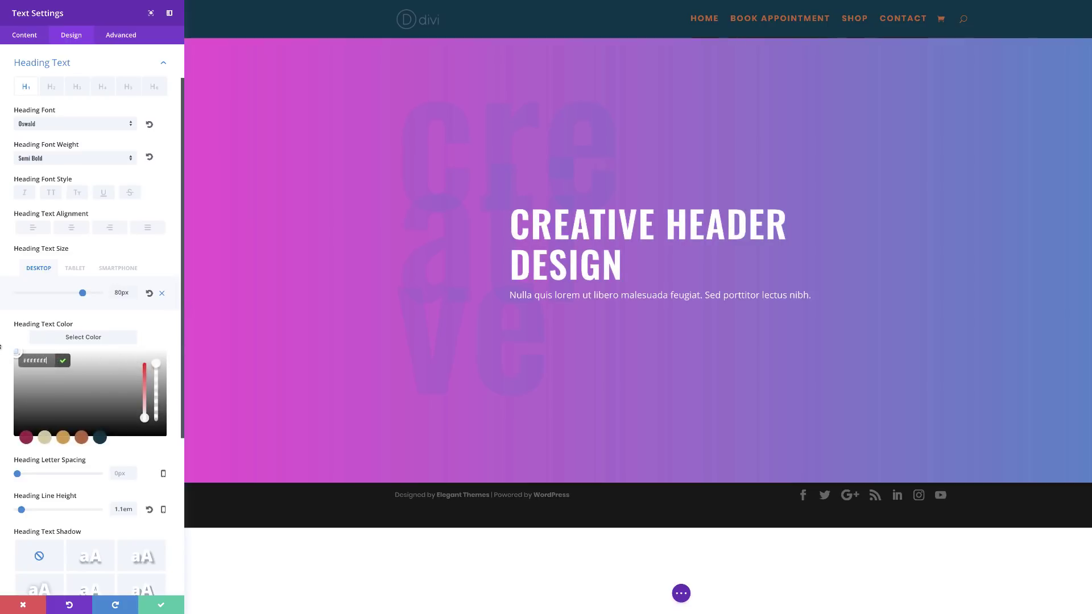
click(163, 605)
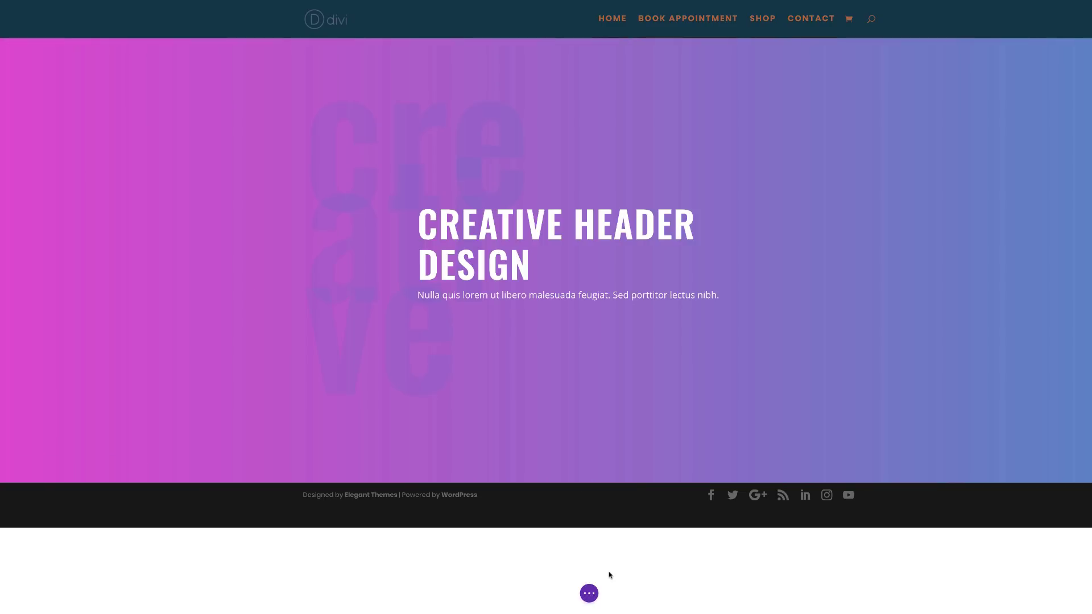
- Load the premade Fashion Landing Page layout onto the page without replacing the existing content
click(589, 594)
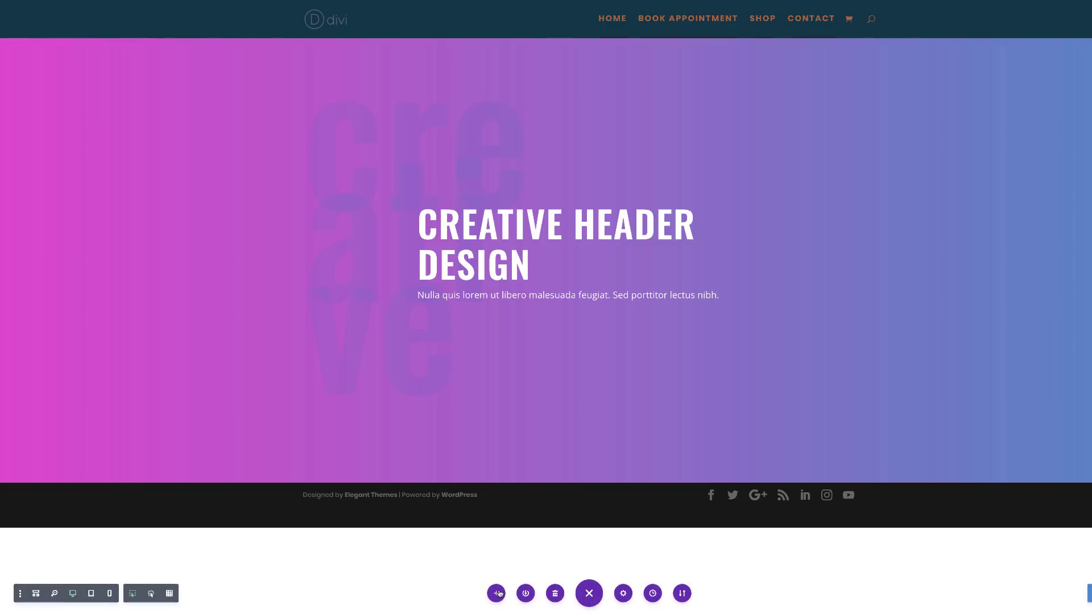
click(497, 594)
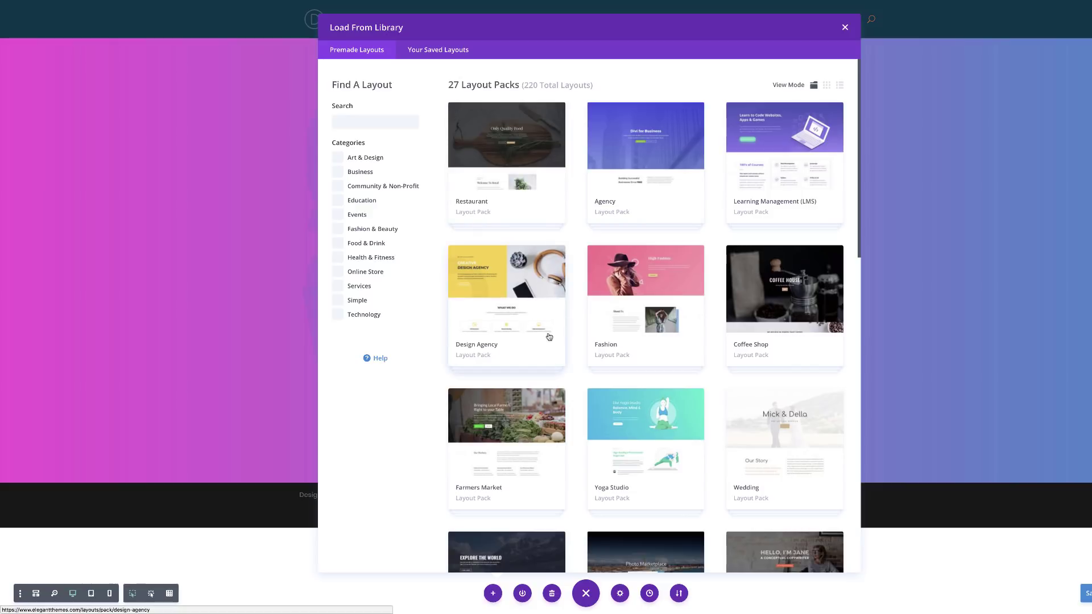
click(653, 317)
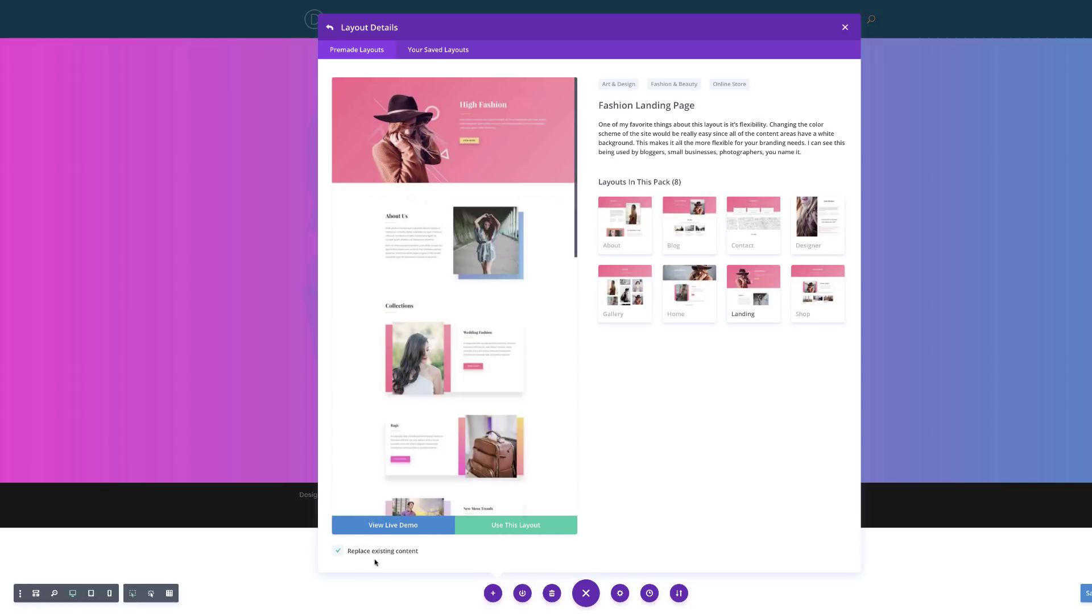
click(338, 552)
click(522, 532)
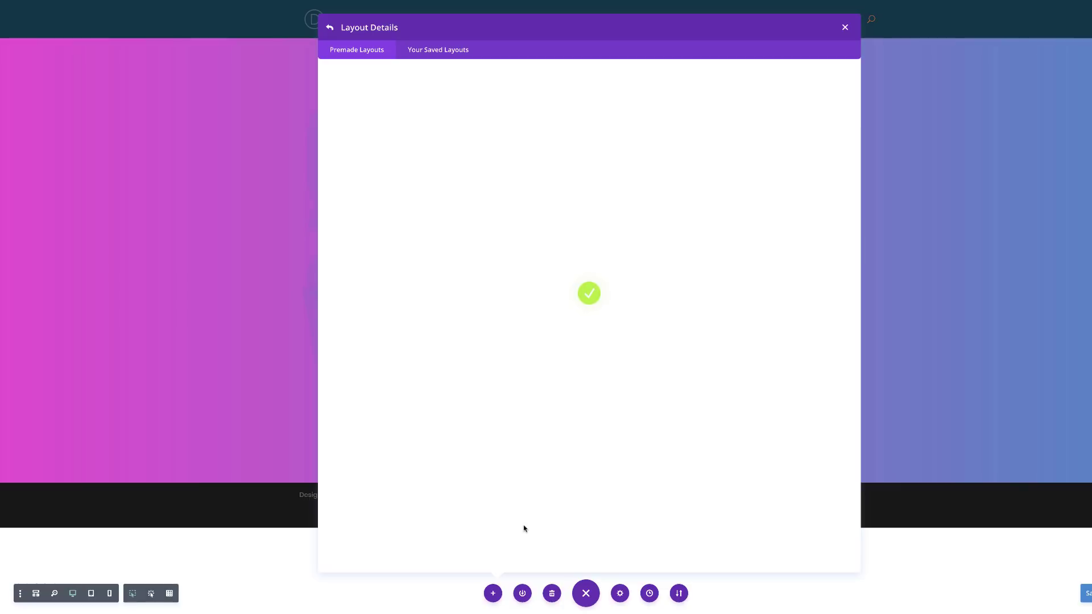
- Delete the imported High Fashion, Popular Outfits and Create Your Own Style sections
scroll(518, 462, down, 5)
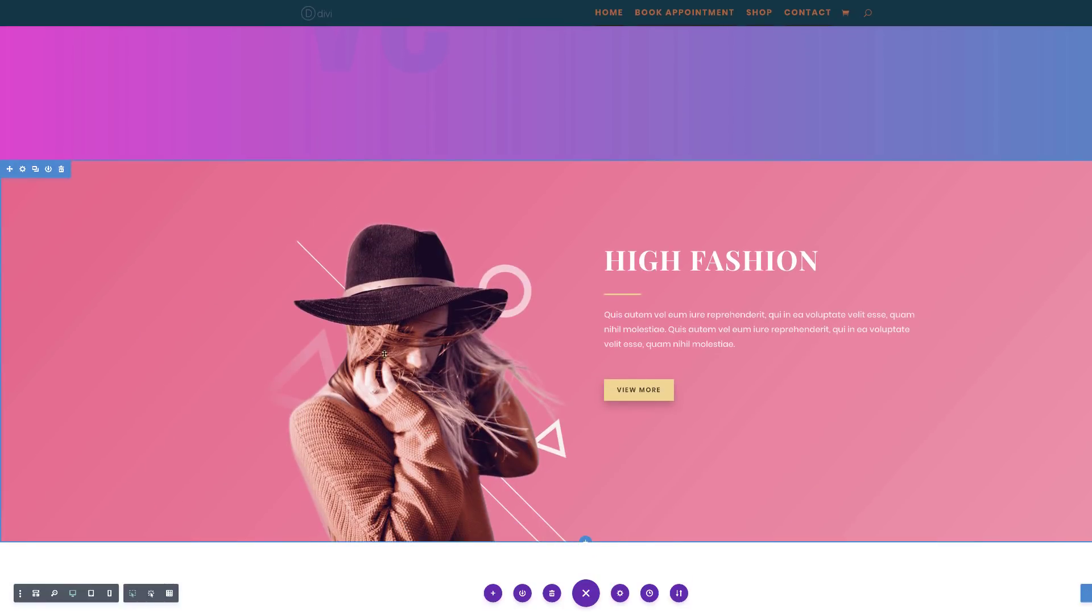
click(62, 171)
scroll(153, 324, down, 2)
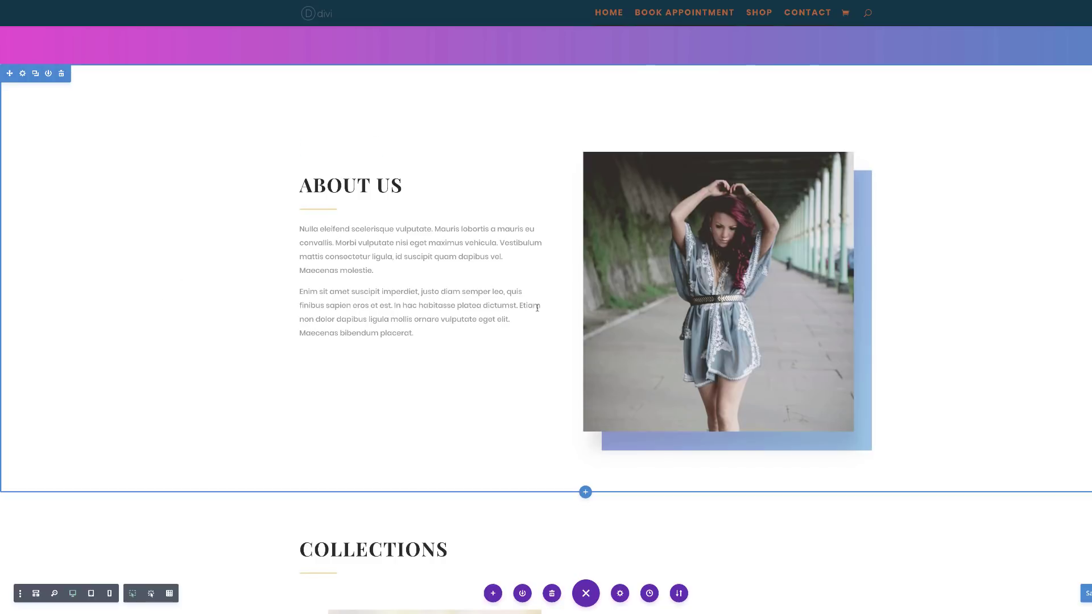
scroll(245, 360, down, 5)
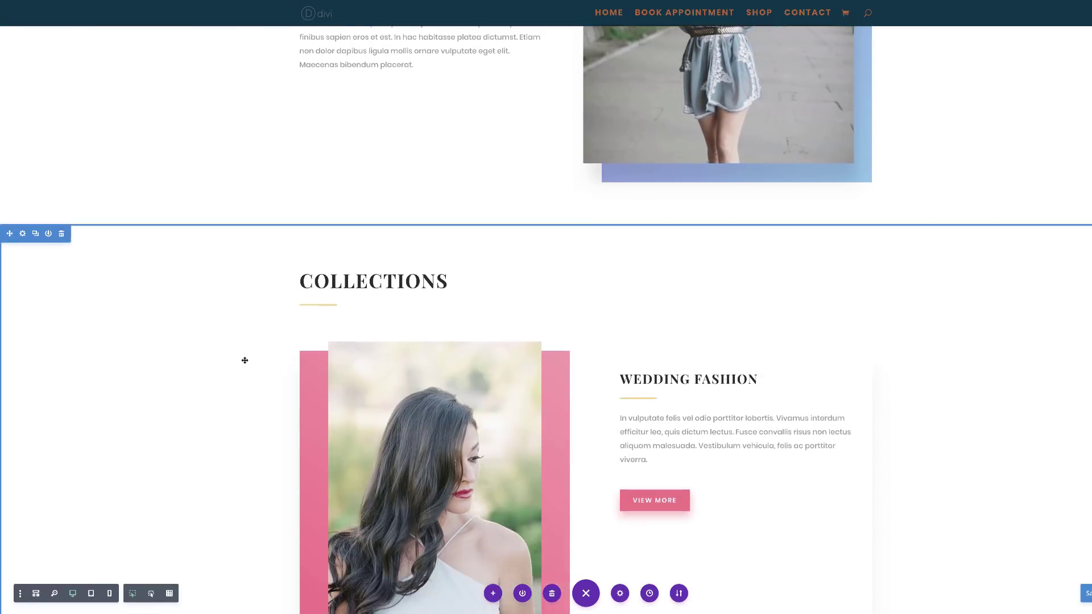
scroll(245, 361, down, 20)
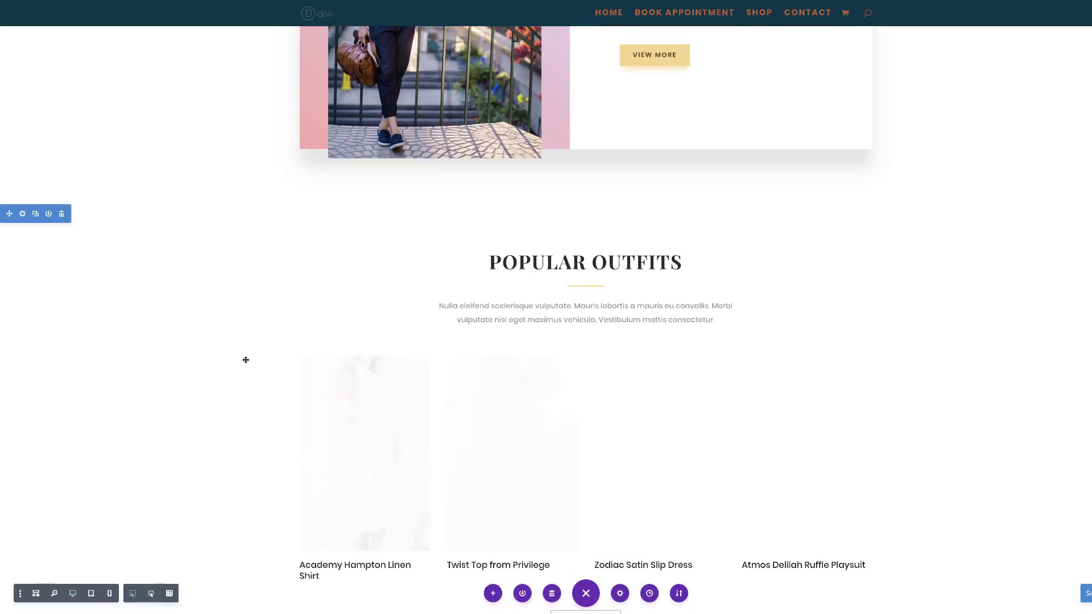
click(62, 214)
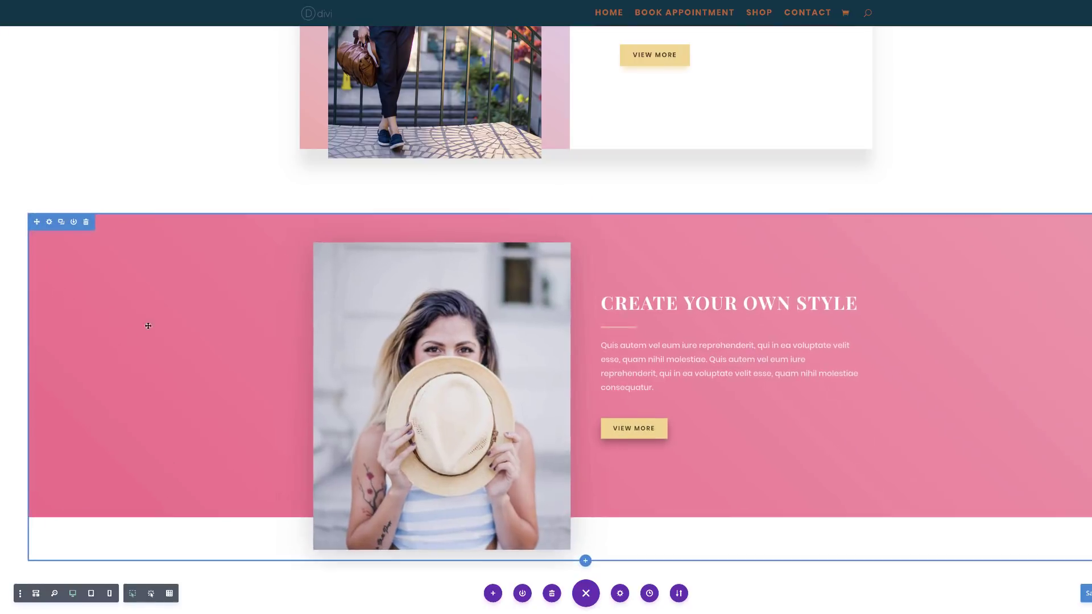
click(62, 217)
click(61, 216)
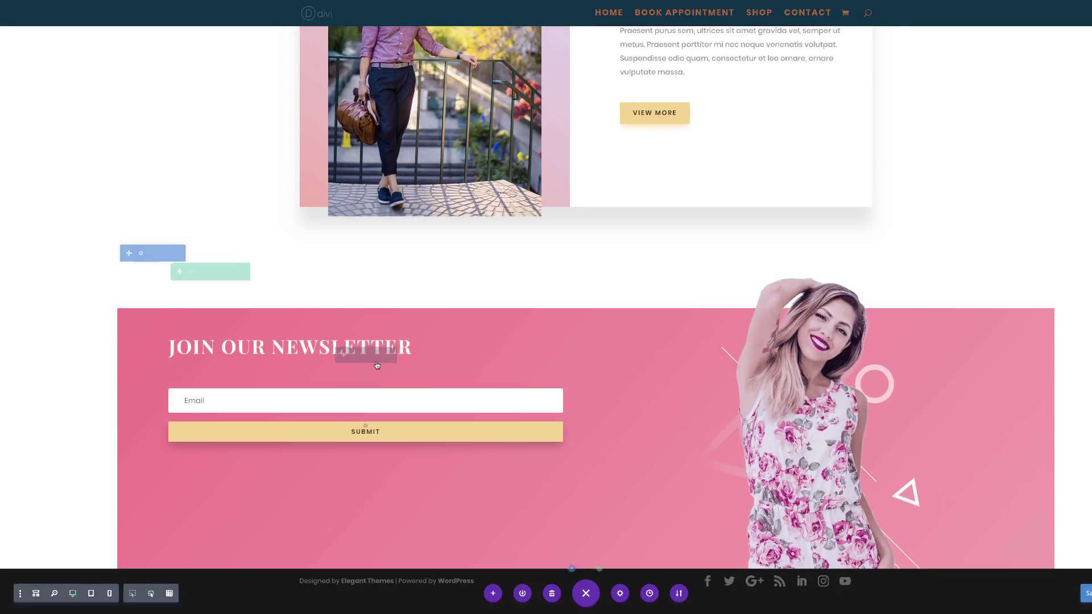
- Insert a new Text module below the image in the About Us section
scroll(610, 366, up, 20)
scroll(608, 366, down, 8)
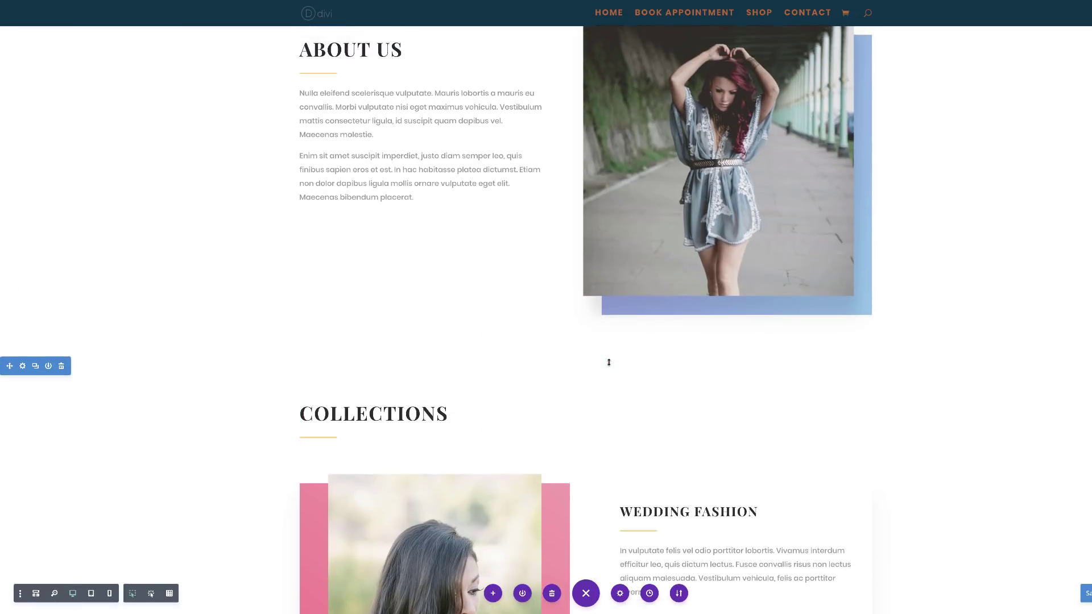
scroll(760, 313, up, 3)
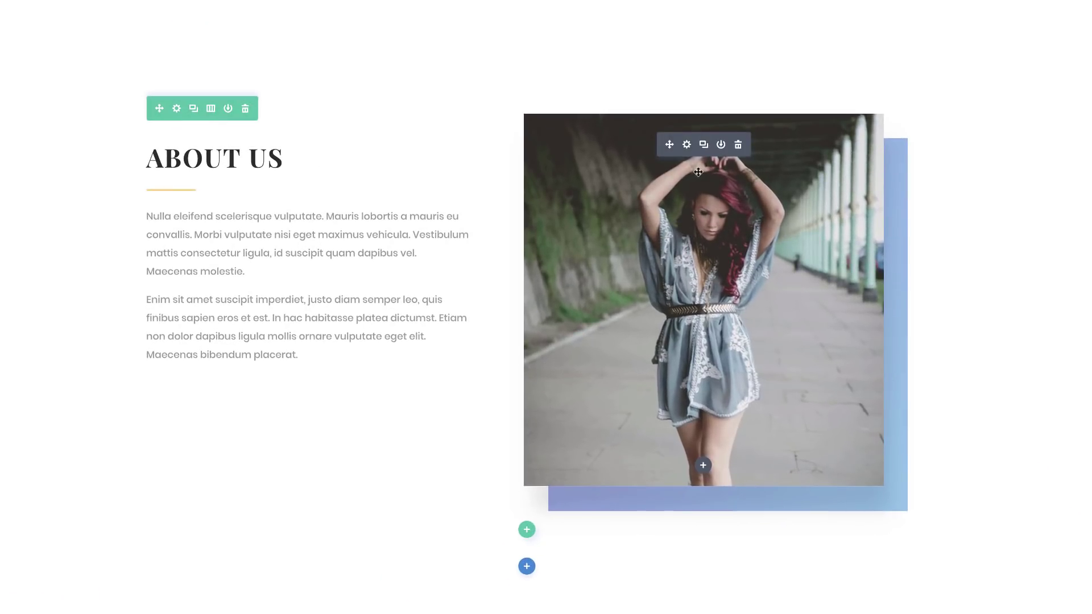
click(703, 465)
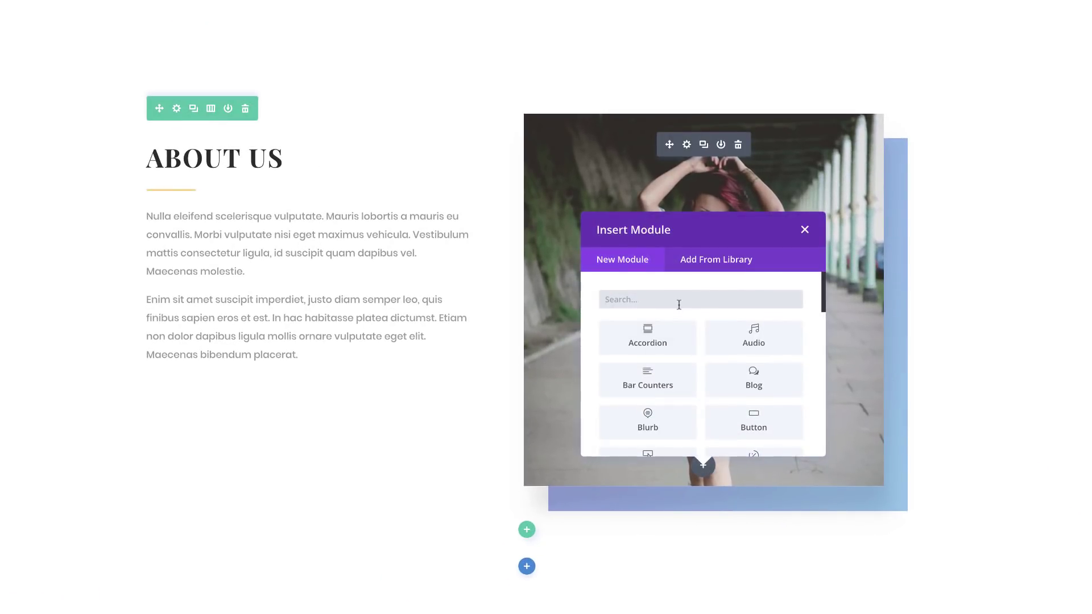
text(text)
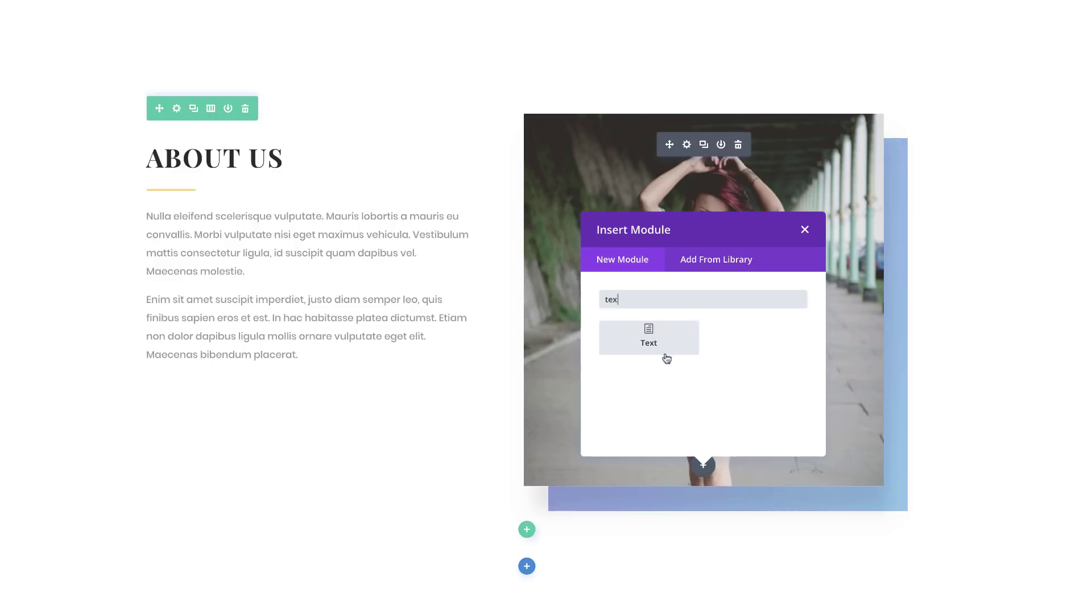
click(664, 354)
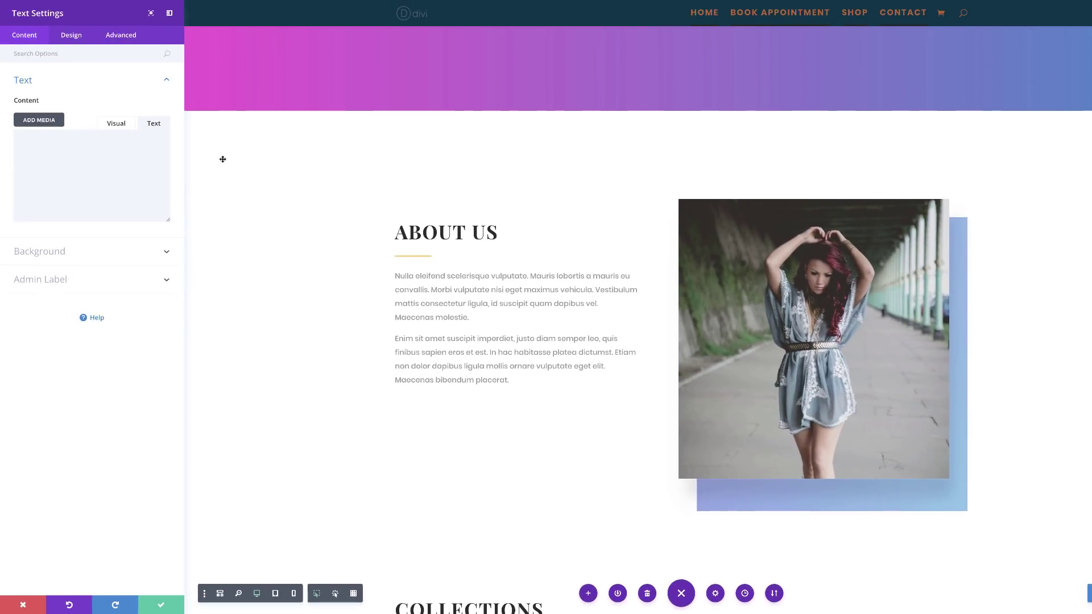
- Enter "via" as the new module's text and set its font to Source Sans Pro with Heavy weight
click(85, 148)
text(via)
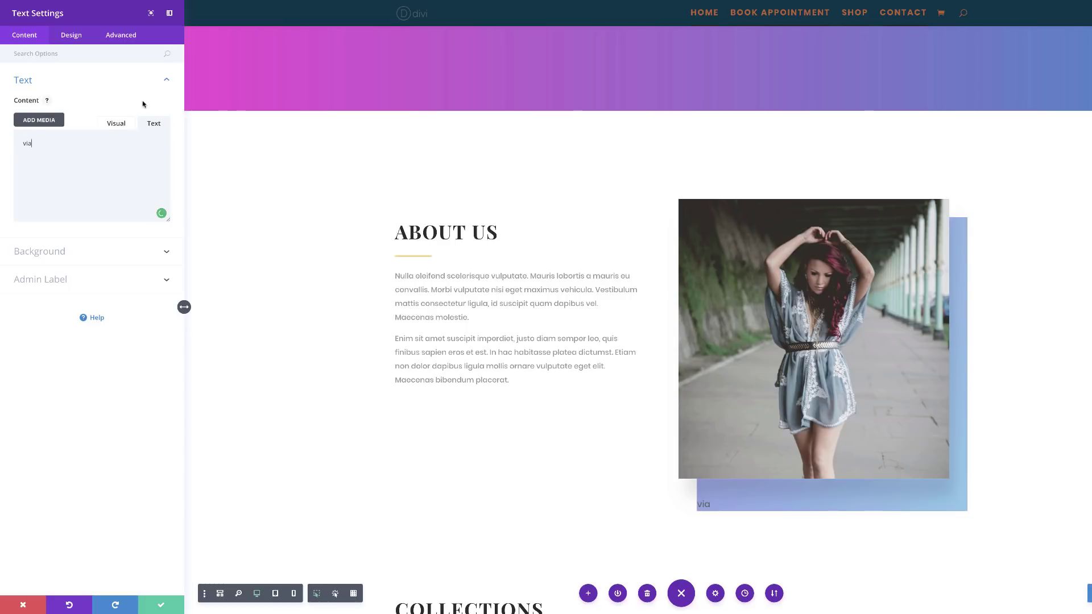
click(67, 39)
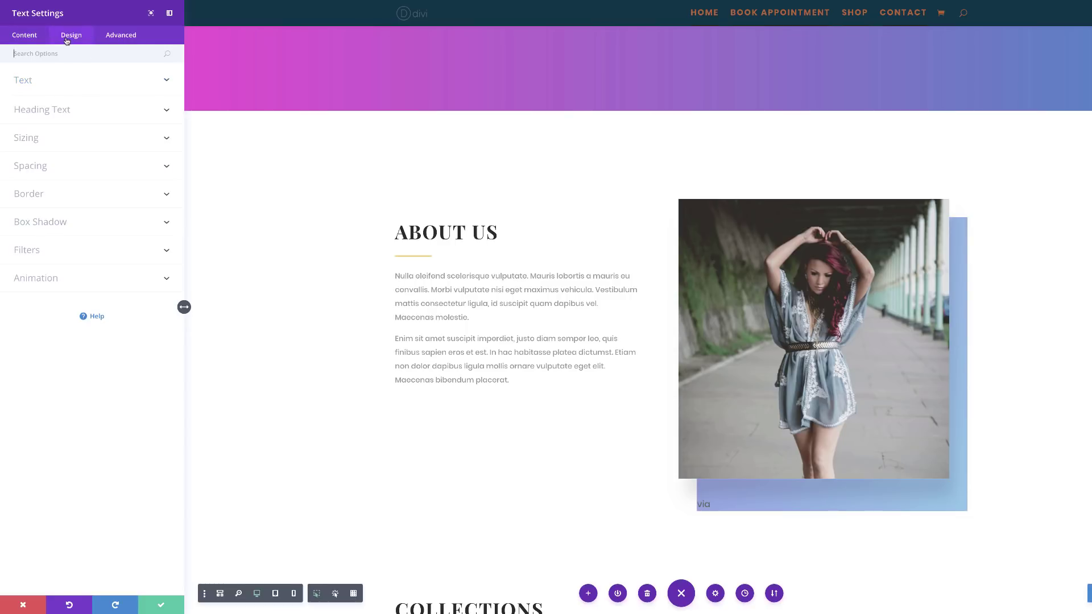
click(57, 87)
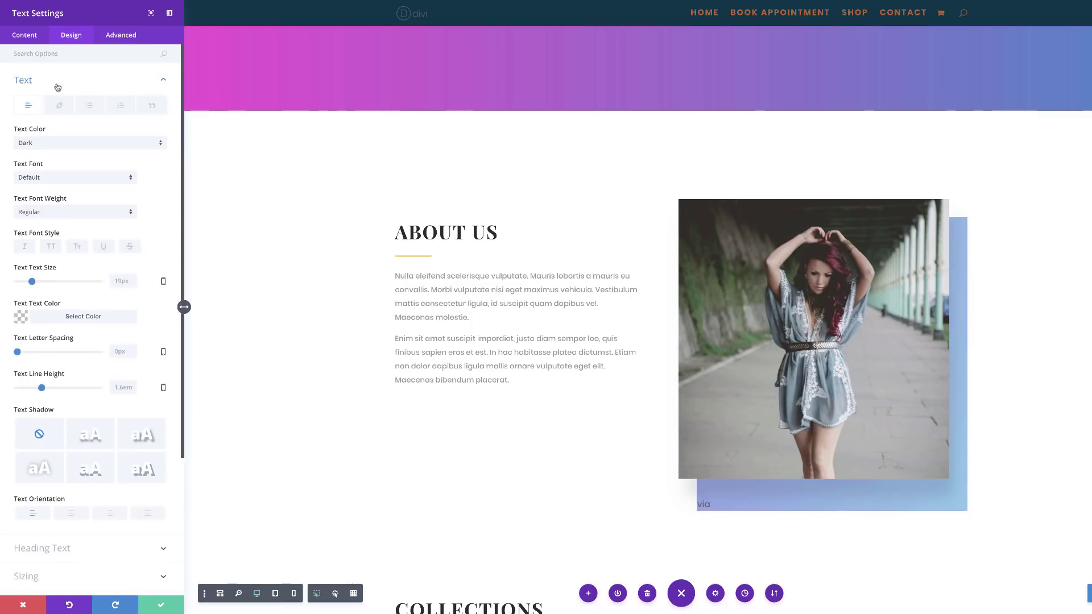
click(57, 178)
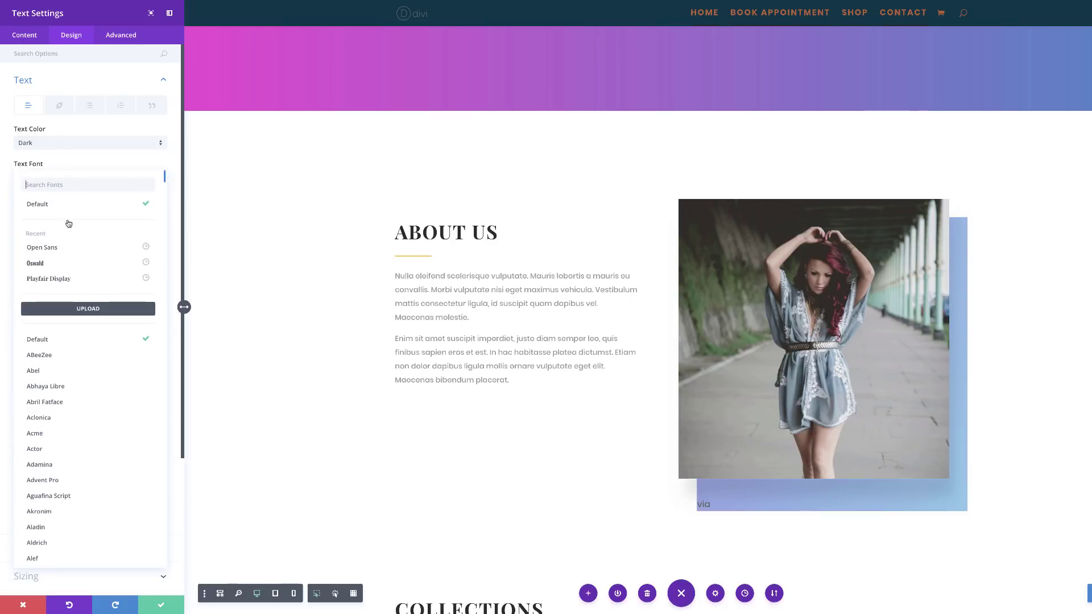
click(69, 185)
text(sou)
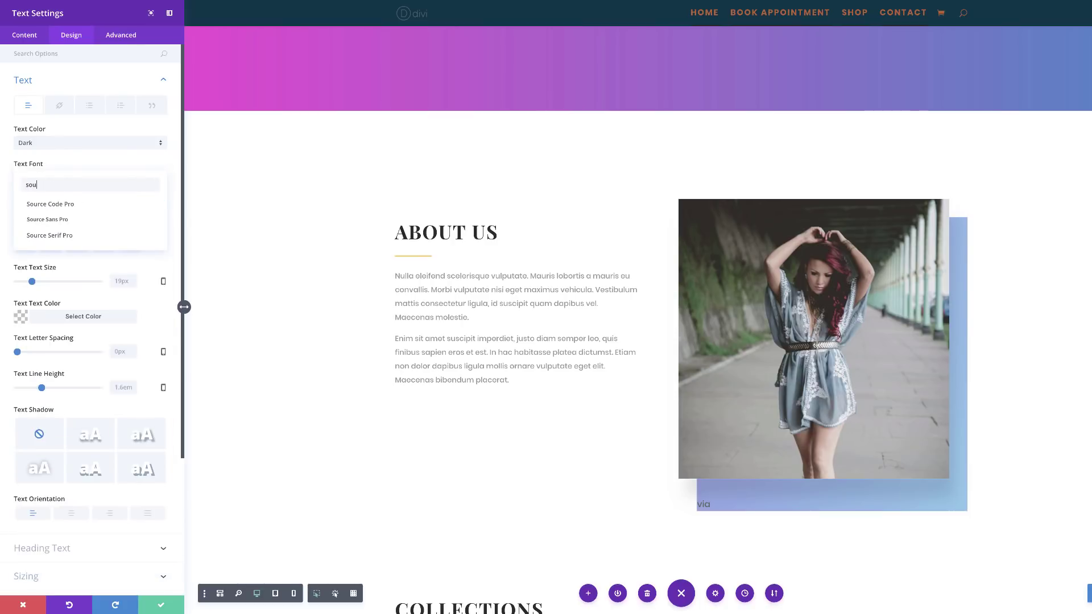
text(r)
click(82, 218)
click(81, 216)
click(61, 300)
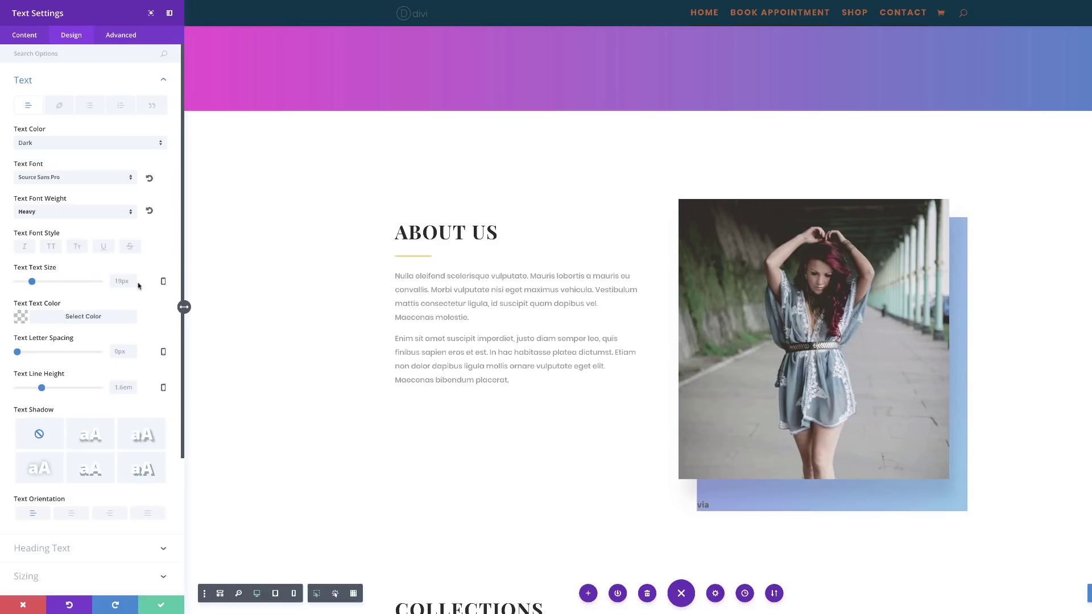
- Set the desktop text size of "via" to 320px and check the tablet size setting
text(320)
click(162, 282)
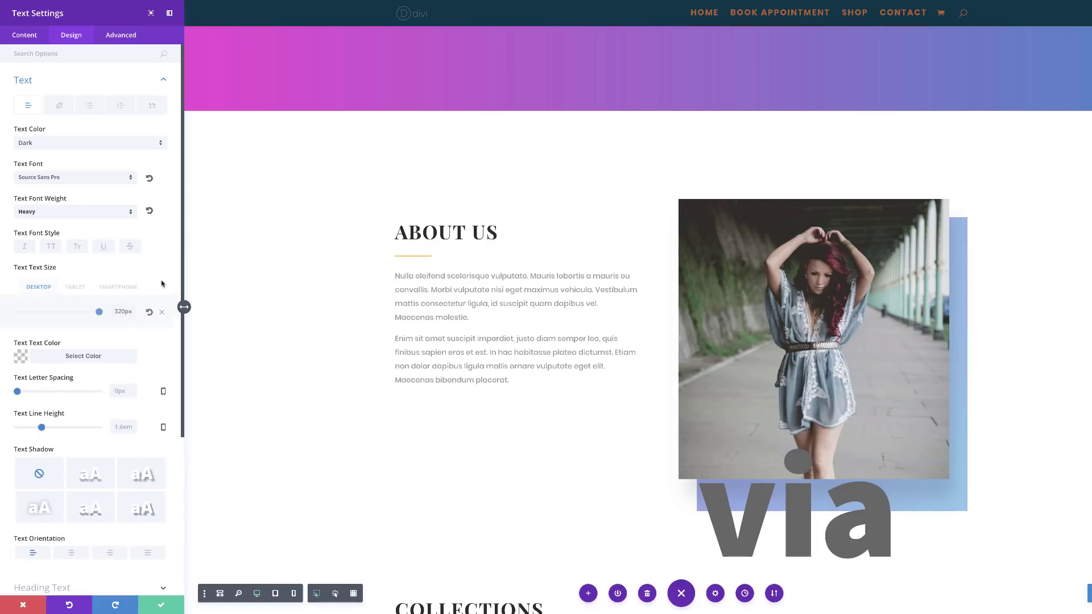
click(75, 287)
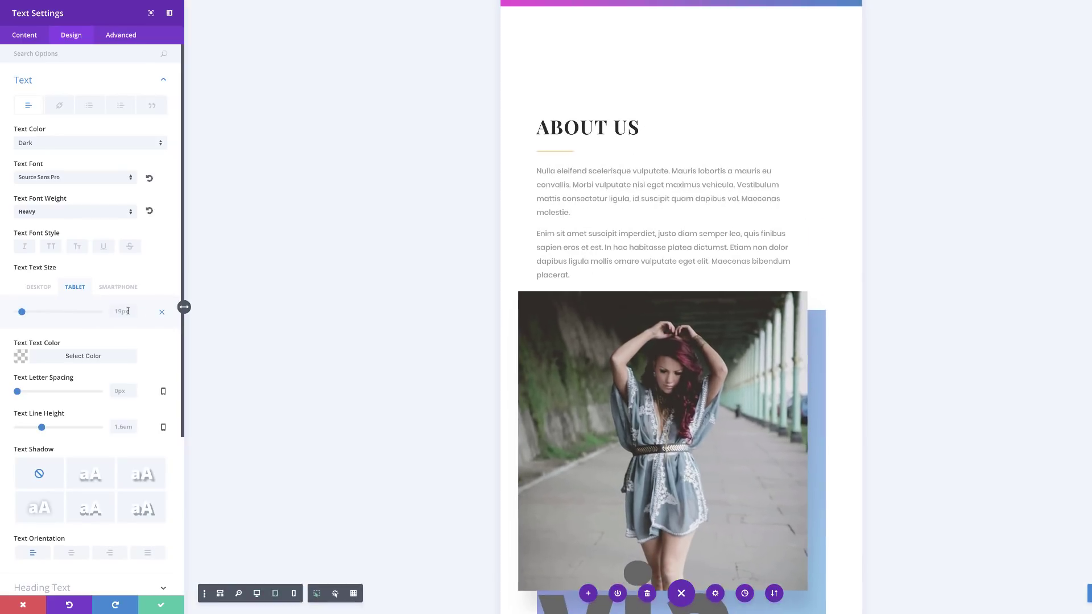
click(127, 312)
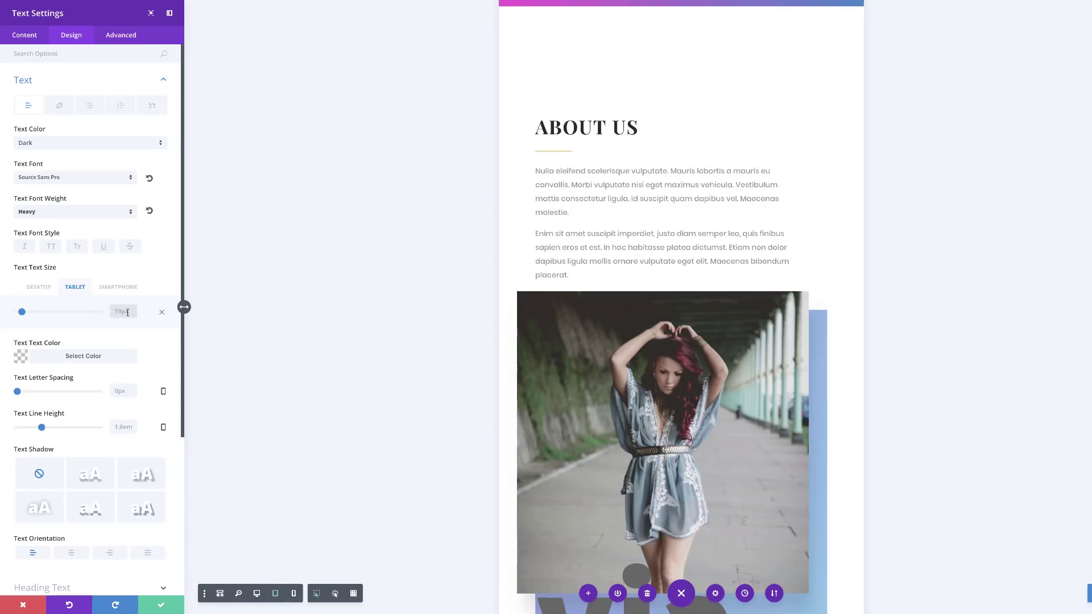
click(39, 287)
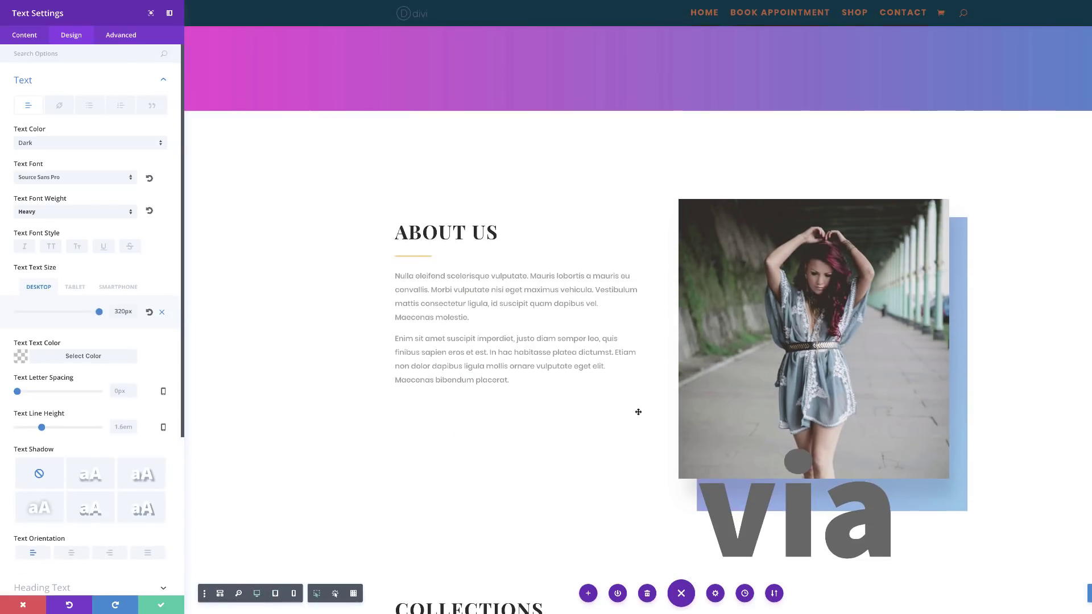
- Set the letter spacing of "via" to -5px and its text color to white
scroll(638, 412, down, 2)
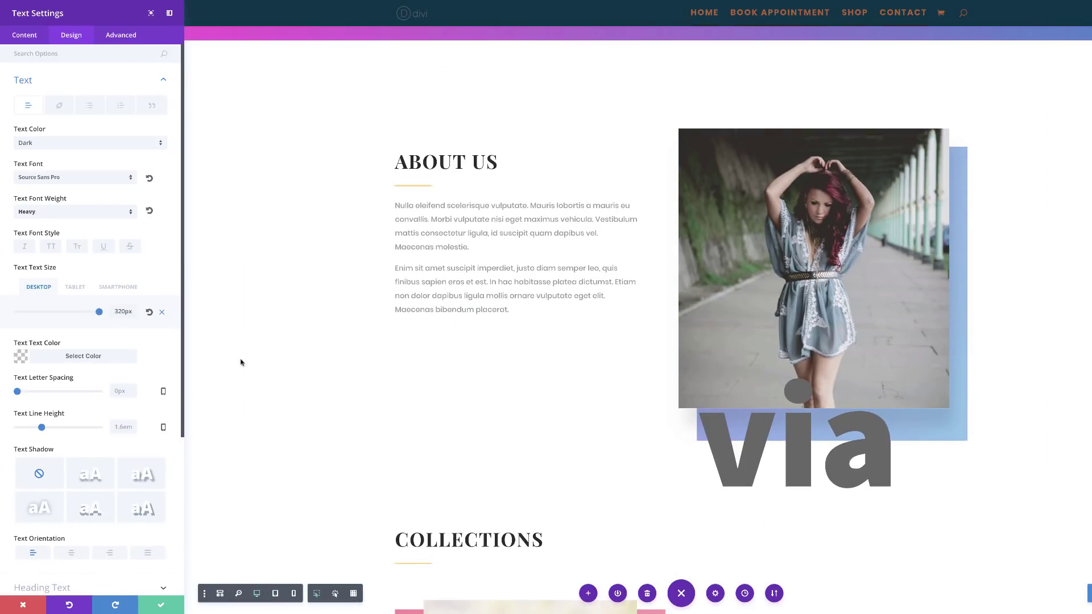
scroll(145, 347, down, 1)
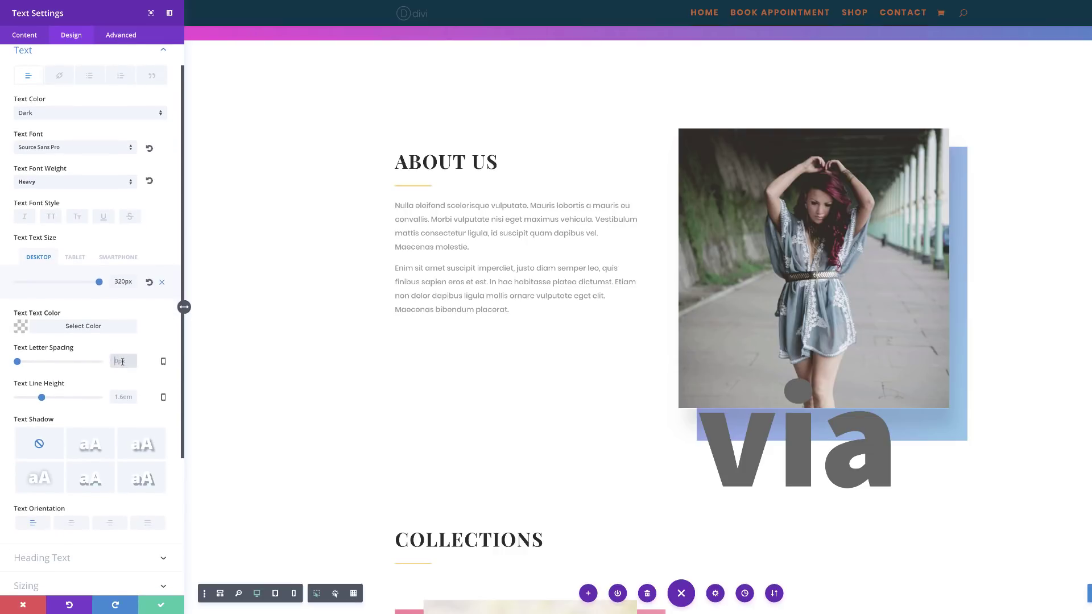
click(122, 362)
text(-5px)
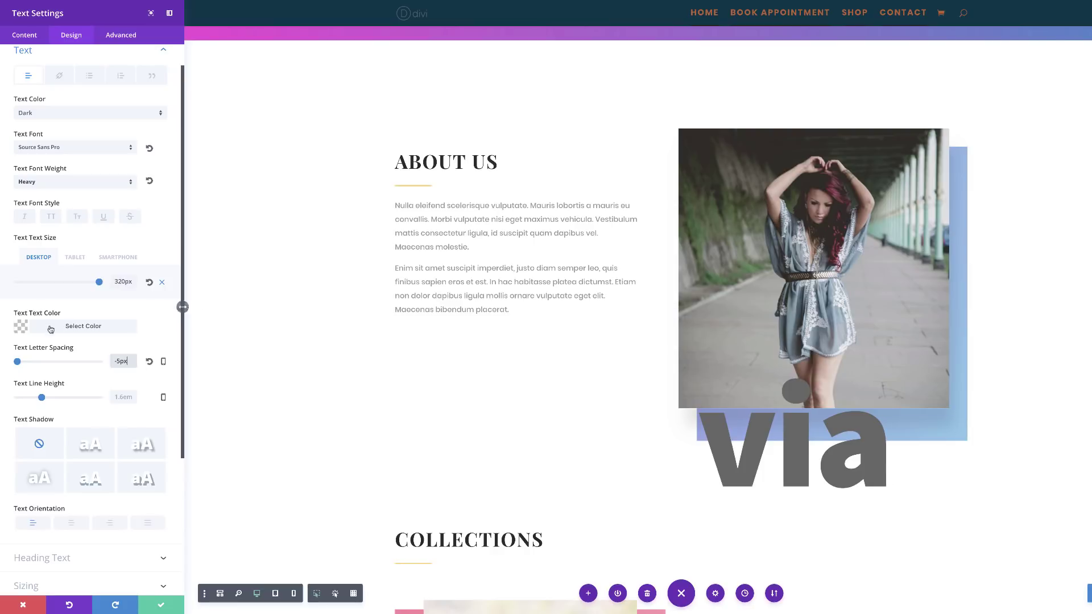
click(23, 327)
drag(48, 375, 9, 334)
click(3, 329)
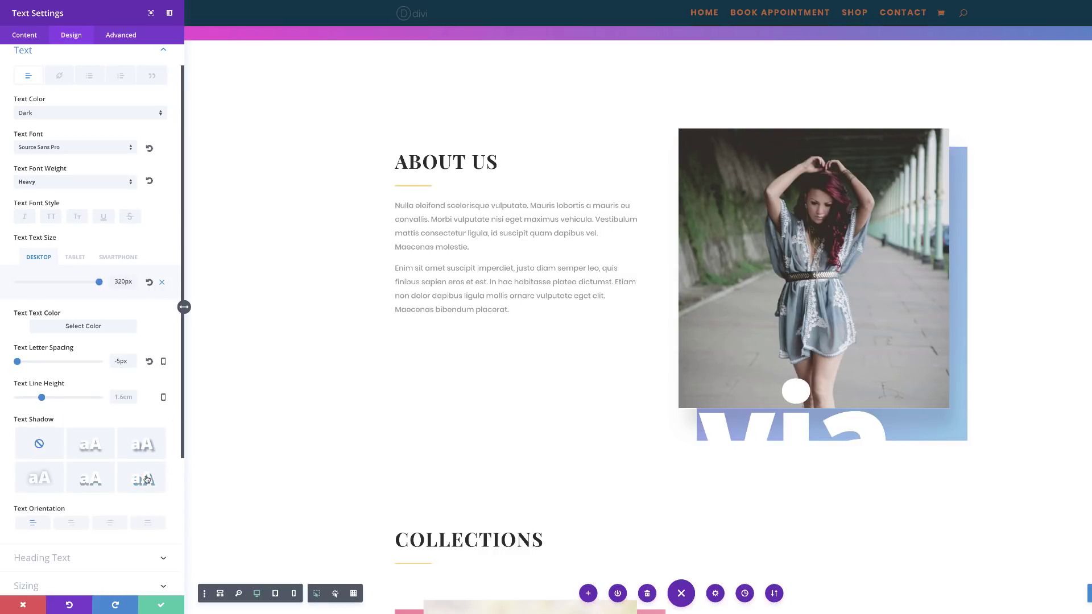
- Set the "via" module's margins to -100px top and 80px bottom, shift it left with a left margin, and save it
scroll(146, 479, down, 3)
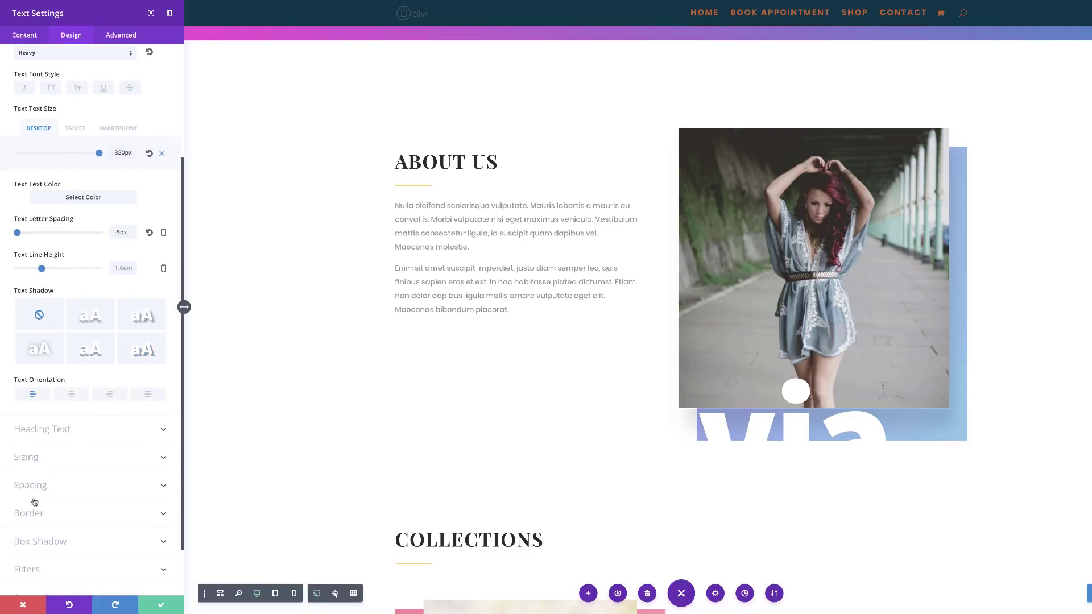
click(41, 486)
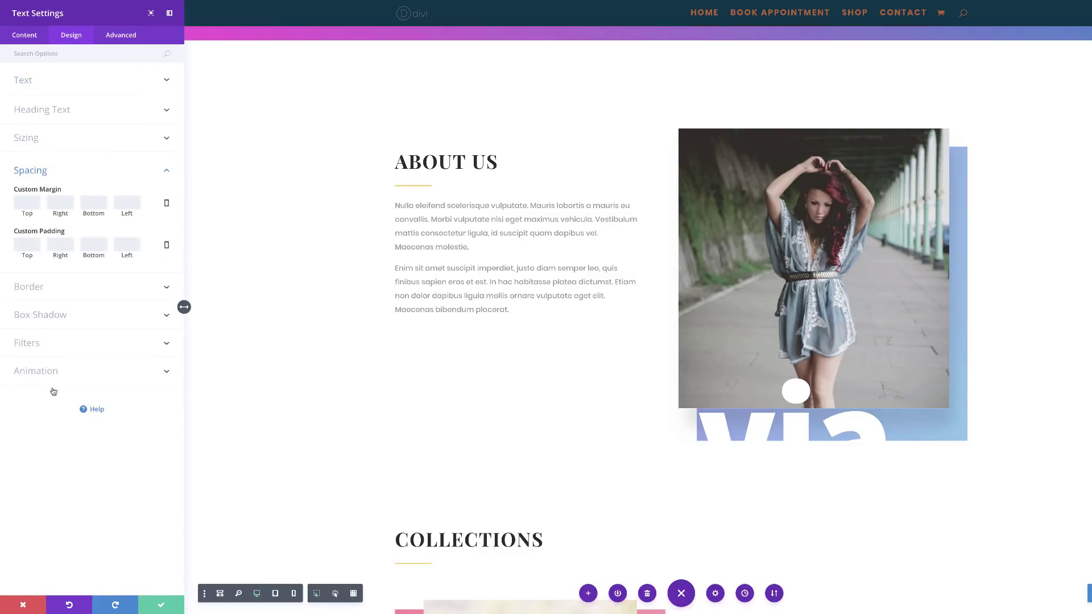
click(31, 204)
text(-80)
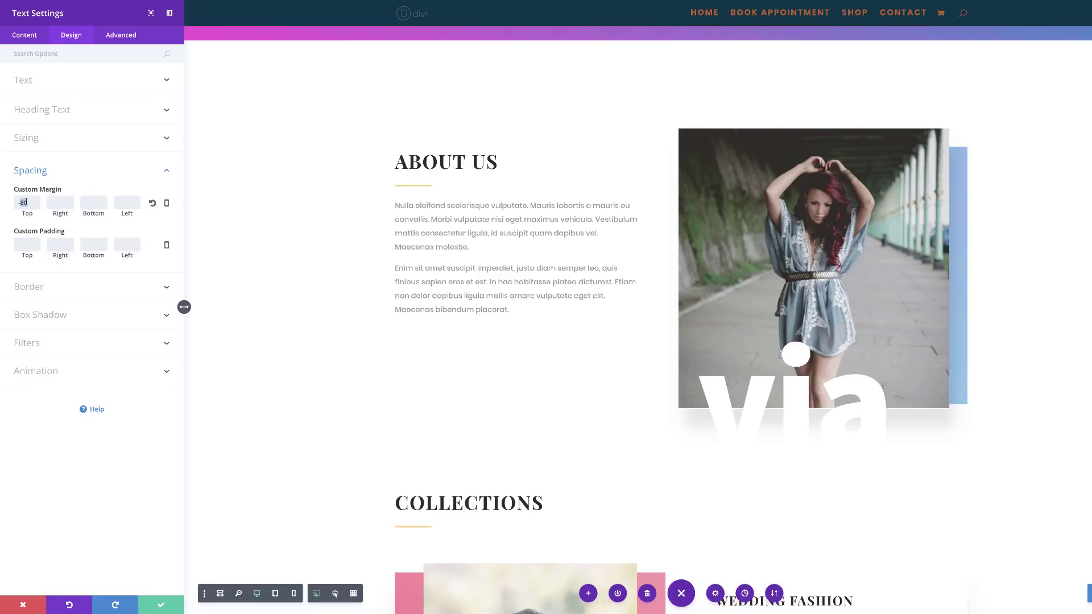
text(100)
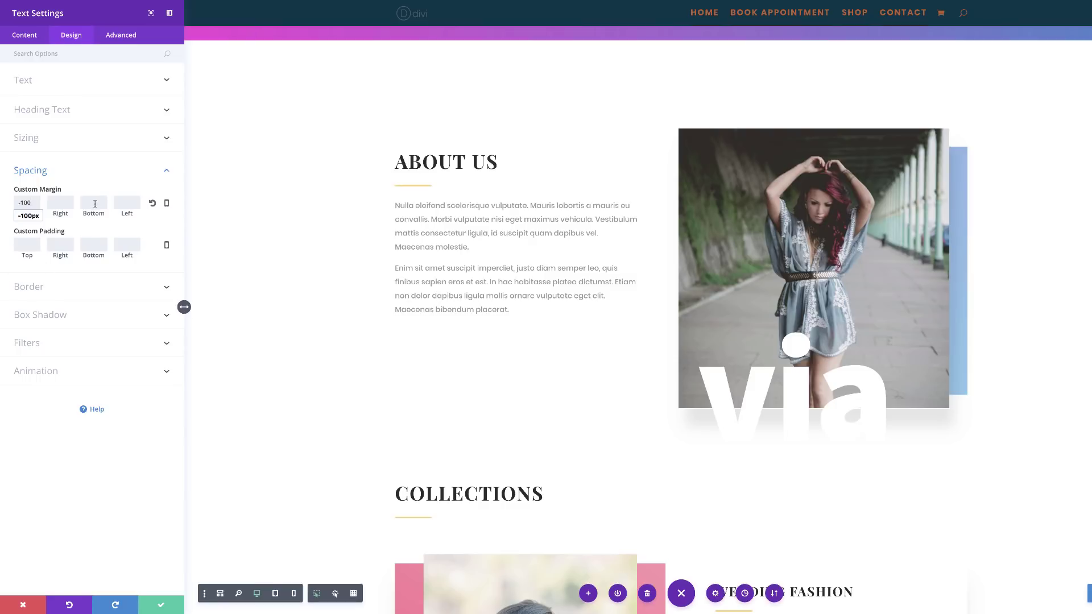
click(95, 204)
text(80)
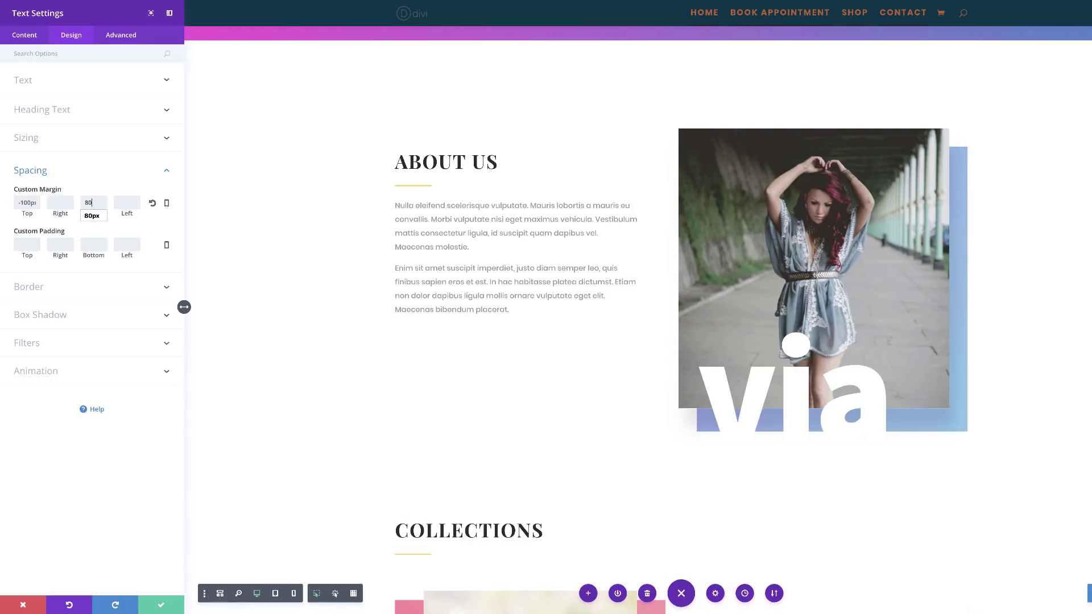
click(126, 202)
click(159, 605)
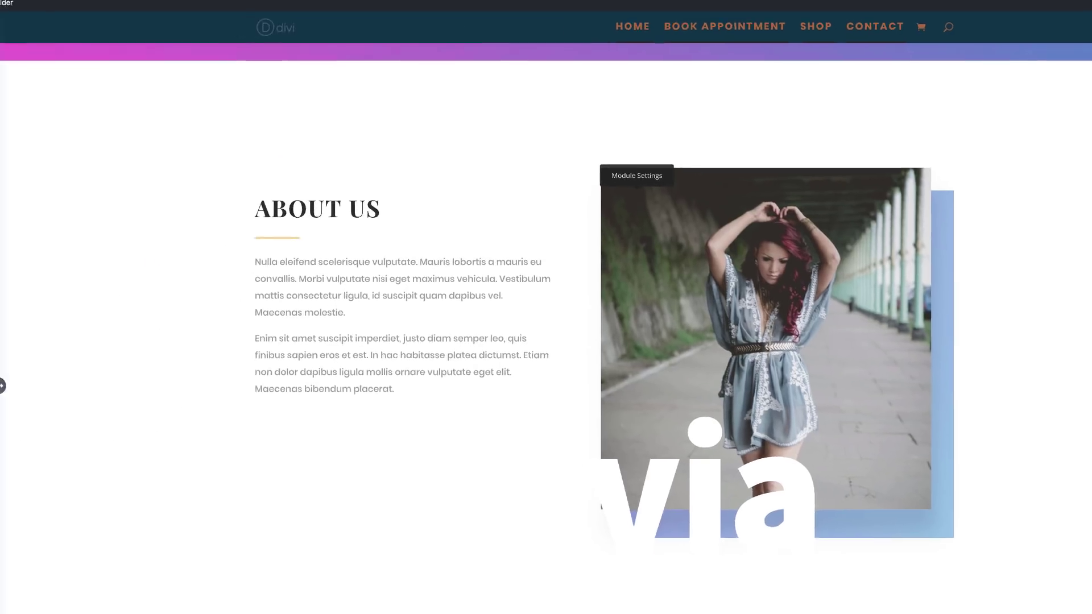
- Remove the box shadow from the About Us image and close its settings
click(636, 191)
click(72, 35)
click(61, 195)
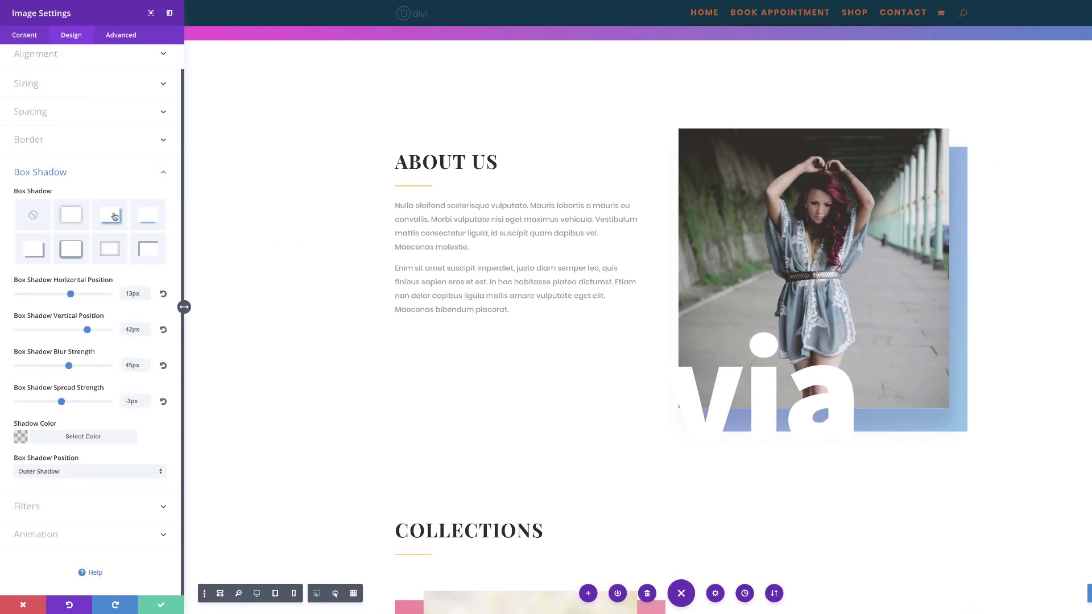
click(35, 216)
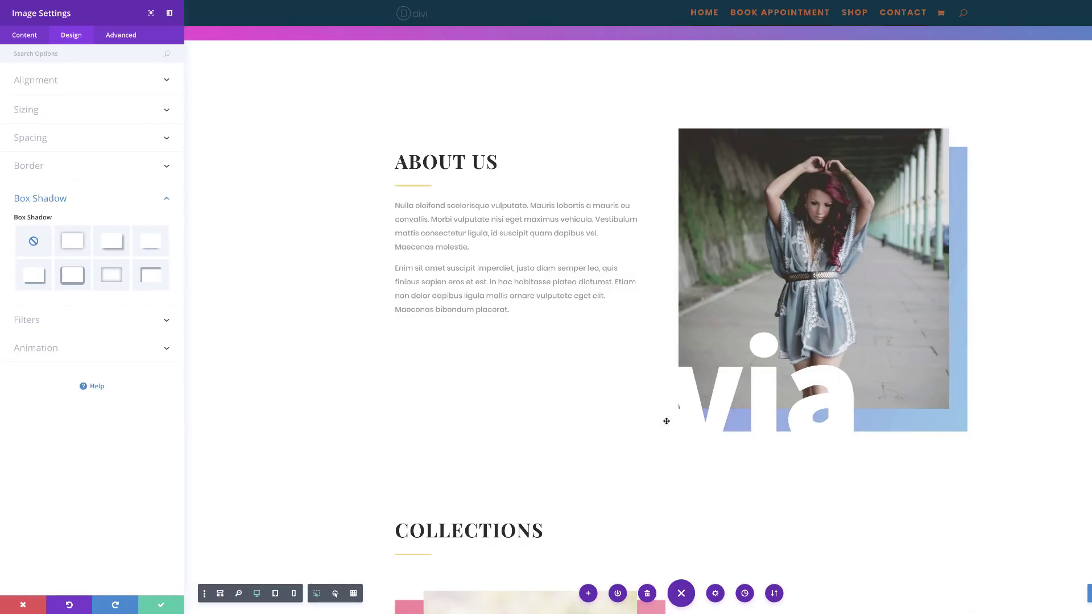
key(Escape)
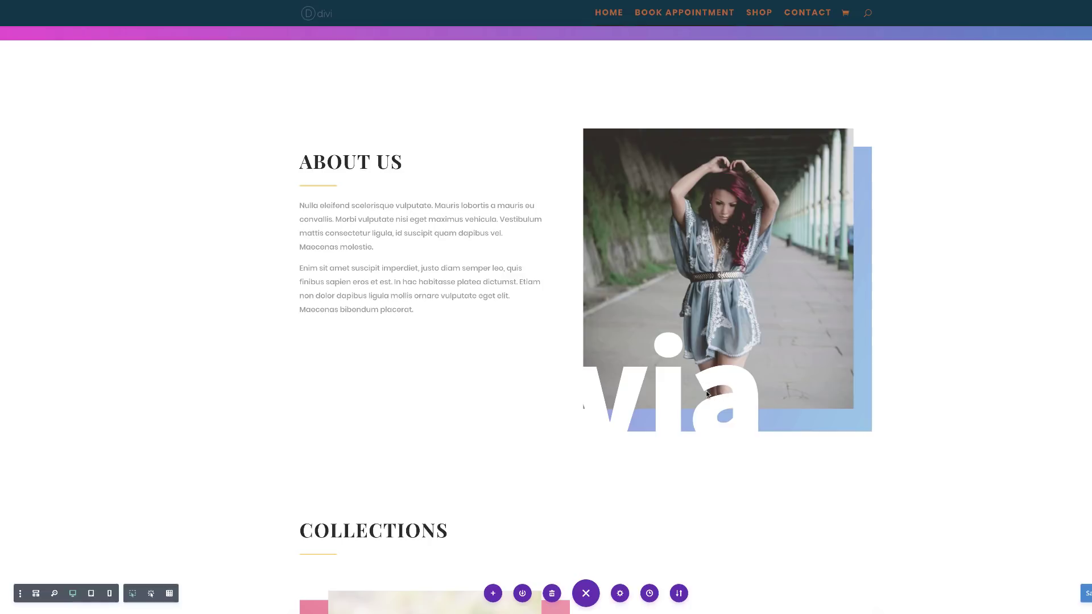
- Replace the About Us heading's content with "<h2>Create your own<br />text style.</h2>"
scroll(485, 288, up, 5)
scroll(443, 441, down, 5)
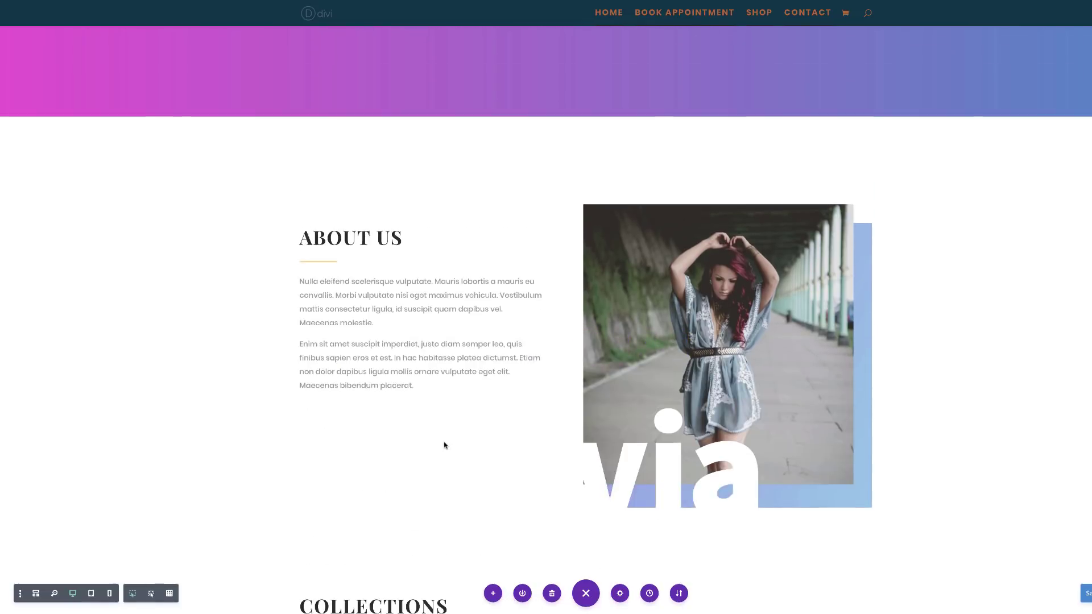
mouse_move(389, 152)
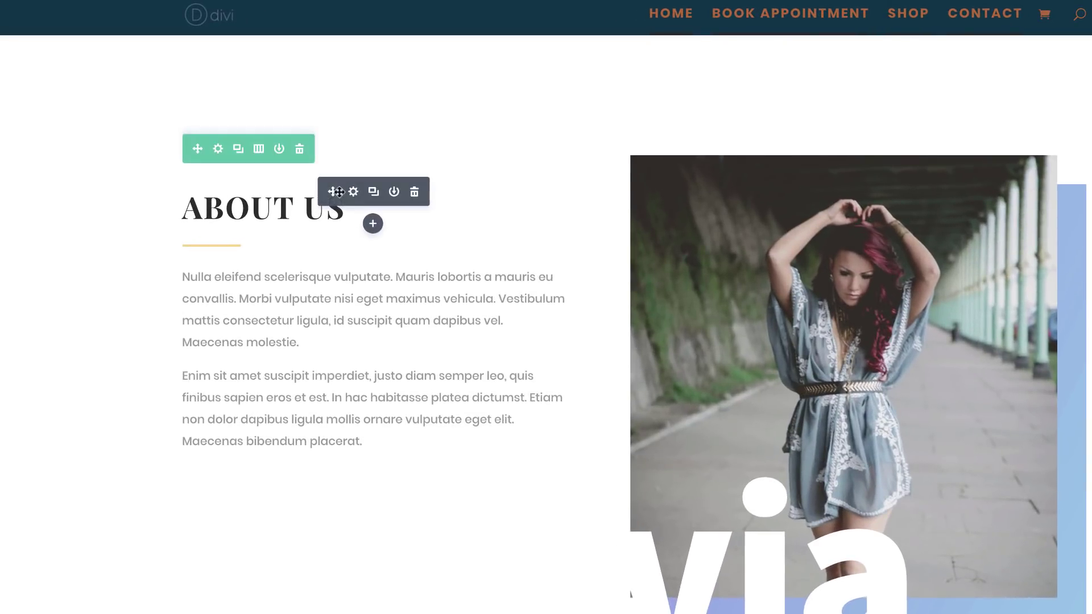
click(354, 192)
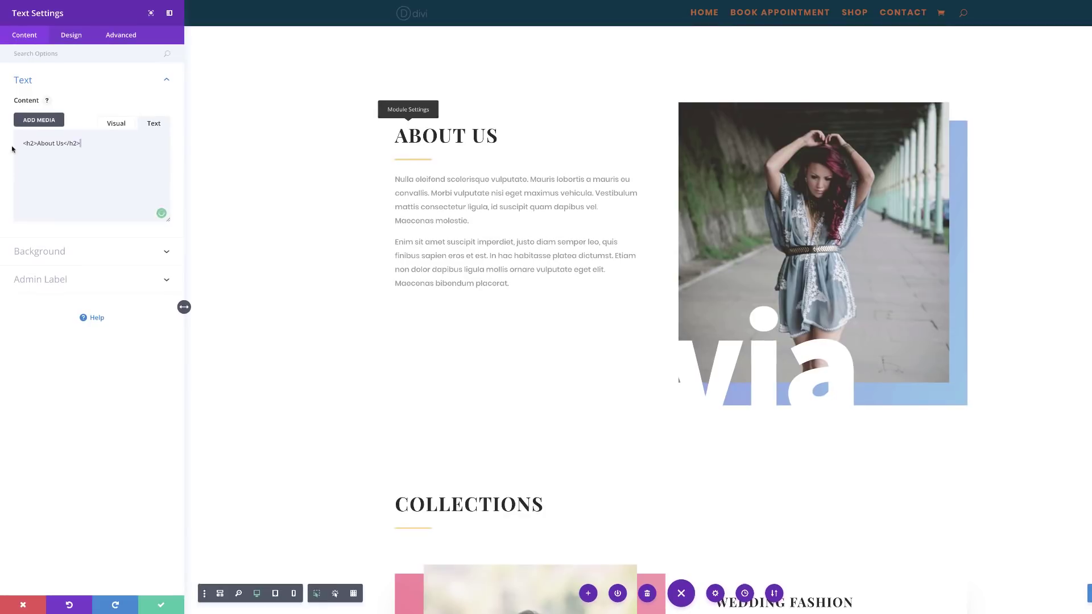
key(ctrl+a)
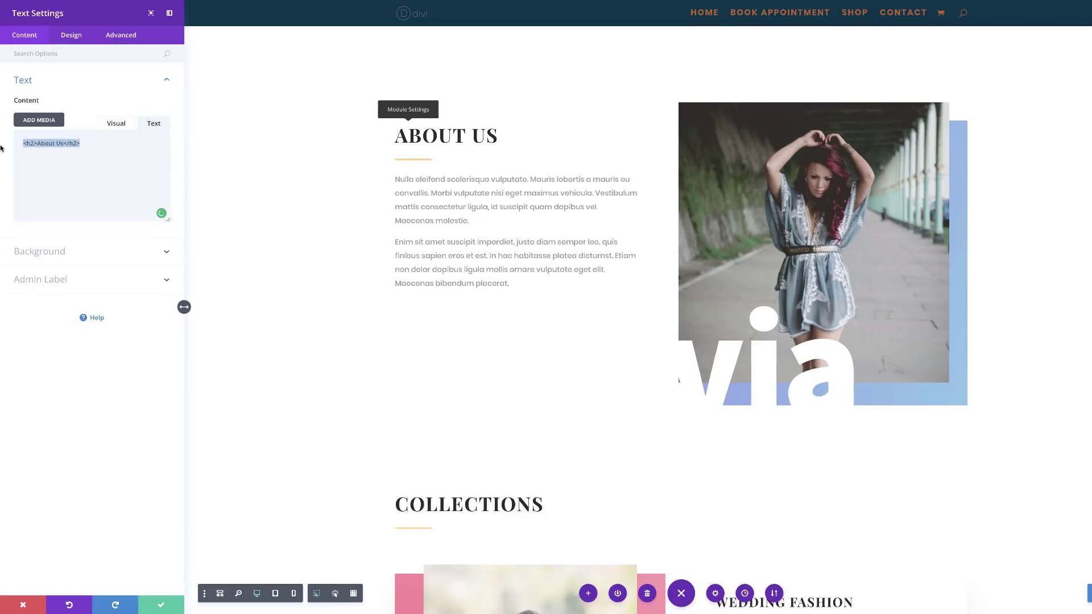
text(<h2>Create your own<br />text style.</h2>)
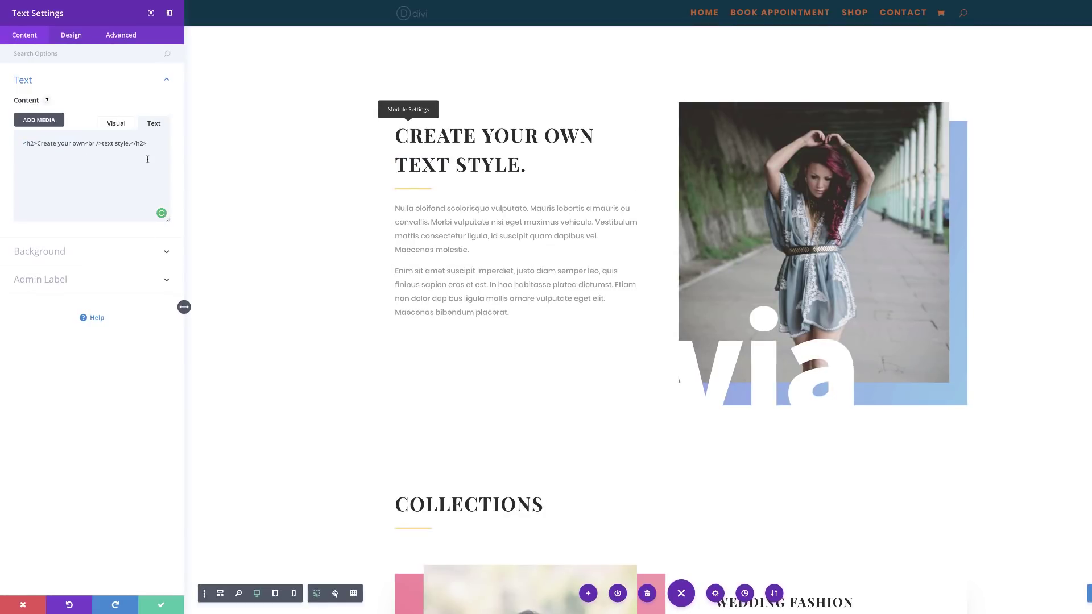
- Set the heading module's H1 and H2 fonts to Source Sans Pro
click(76, 38)
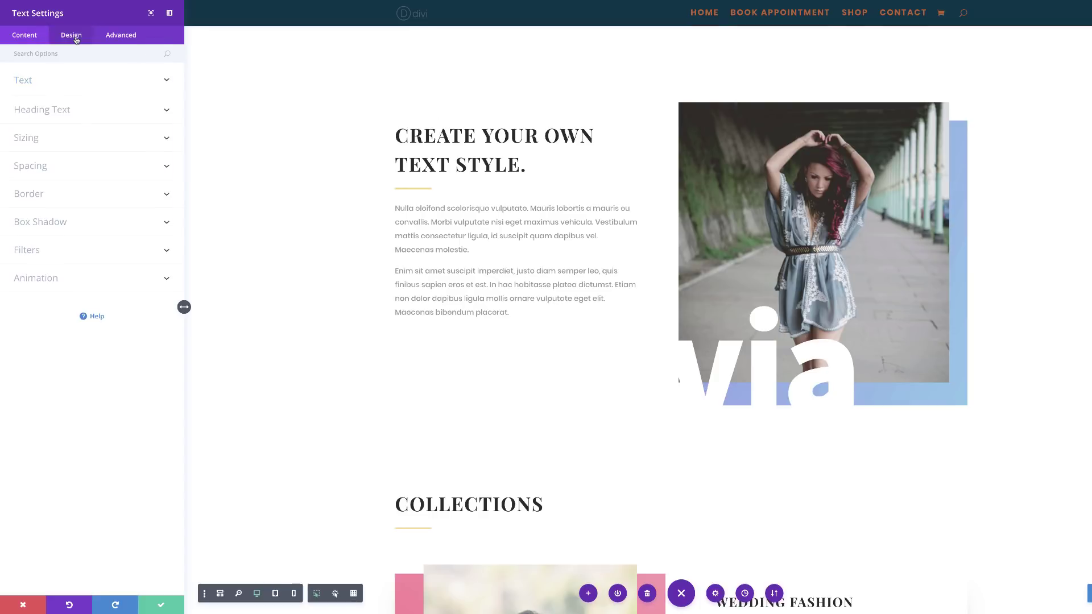
click(43, 112)
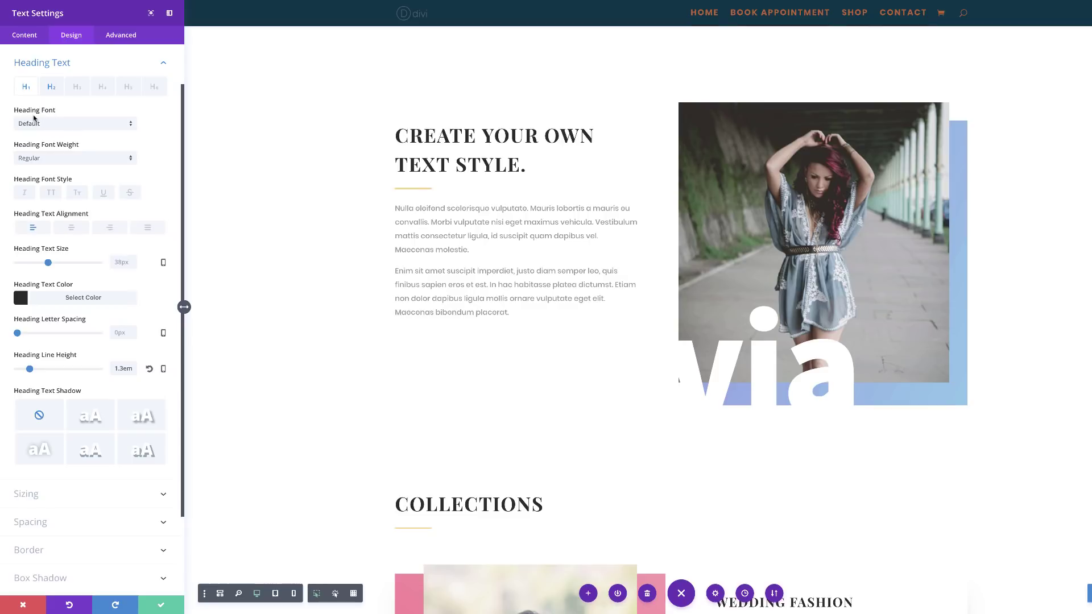
click(55, 125)
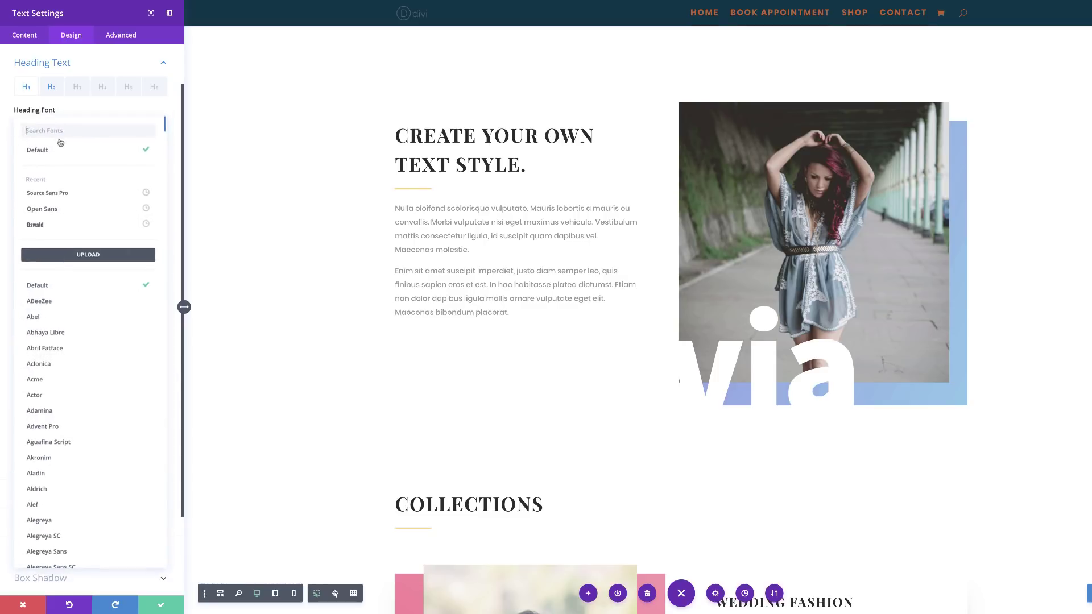
click(68, 196)
click(51, 87)
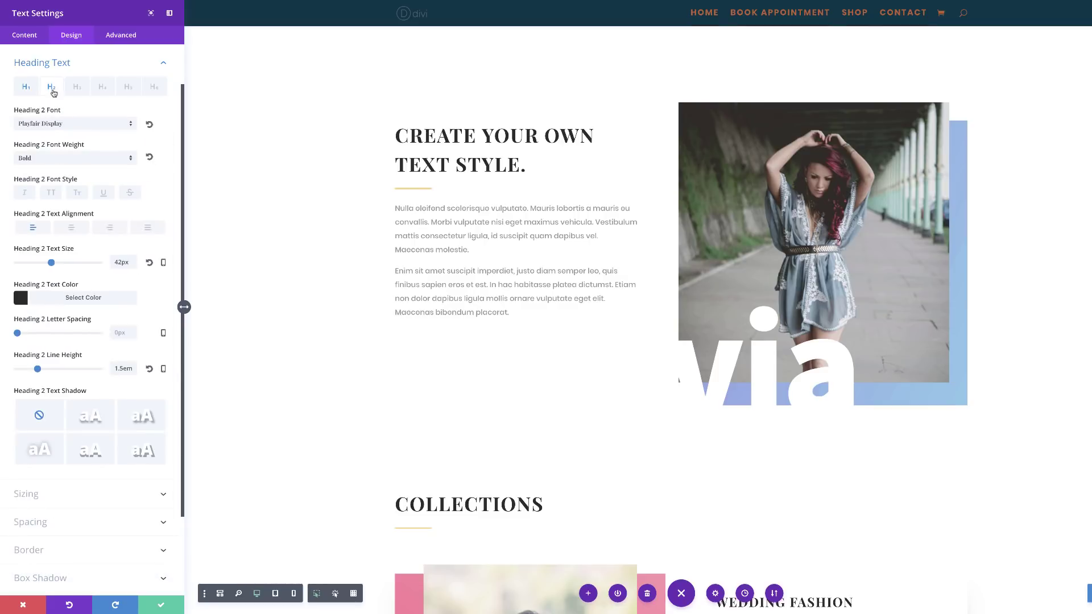
click(59, 127)
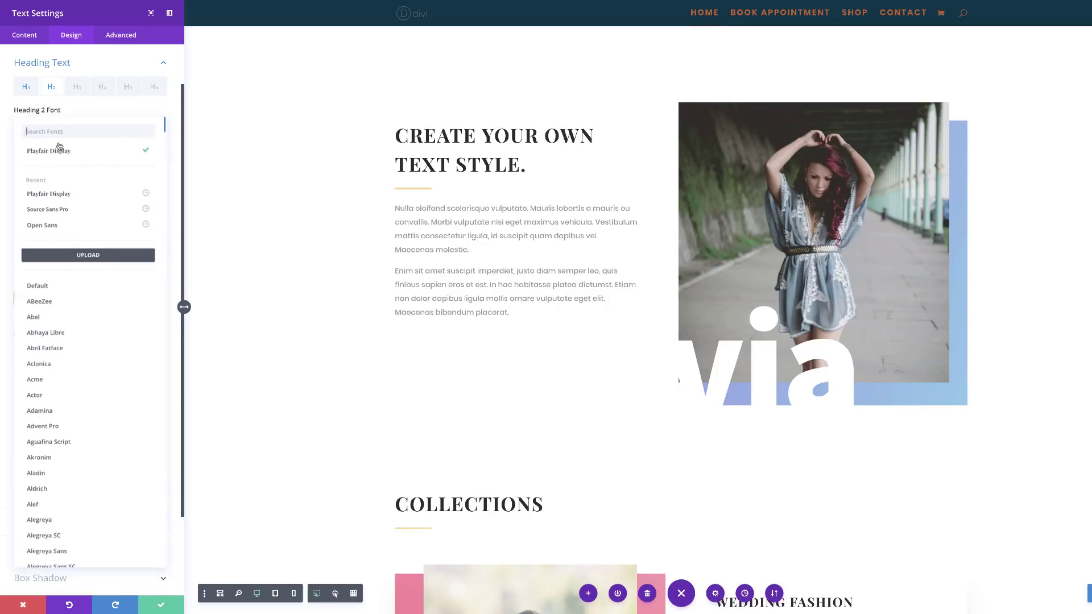
click(78, 210)
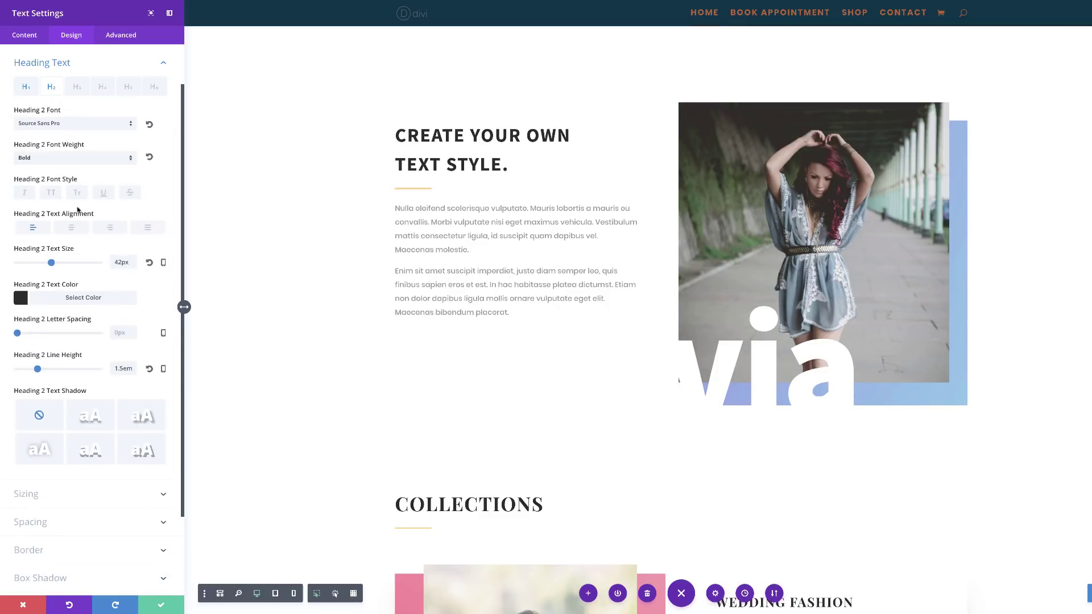
- Set the heading's H2 text color to #4a4d91 and its line height to 1.1em, and save the module
click(21, 298)
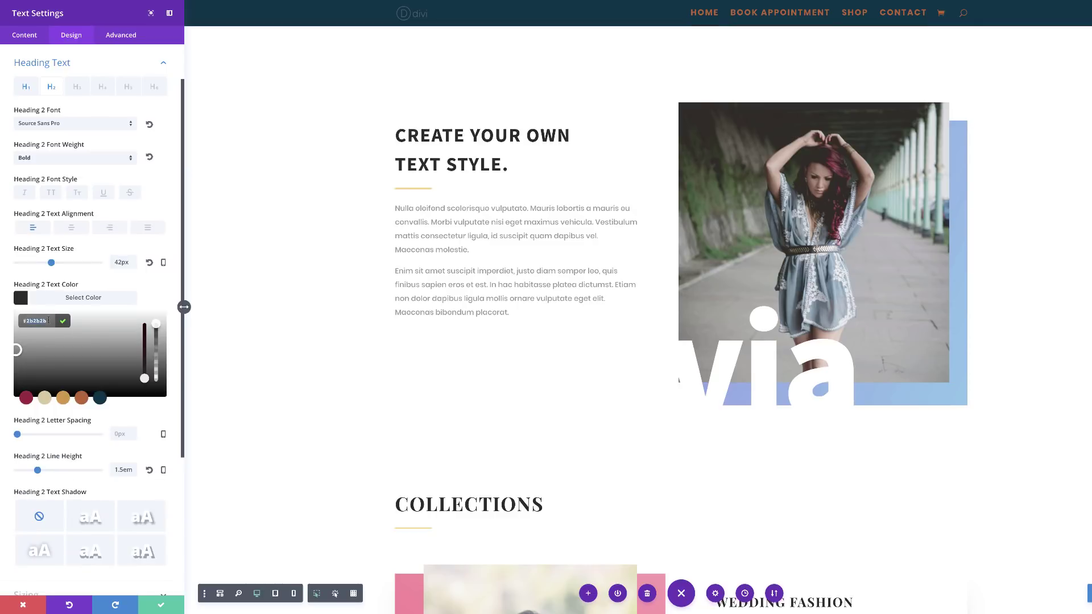
text(#4a4d91)
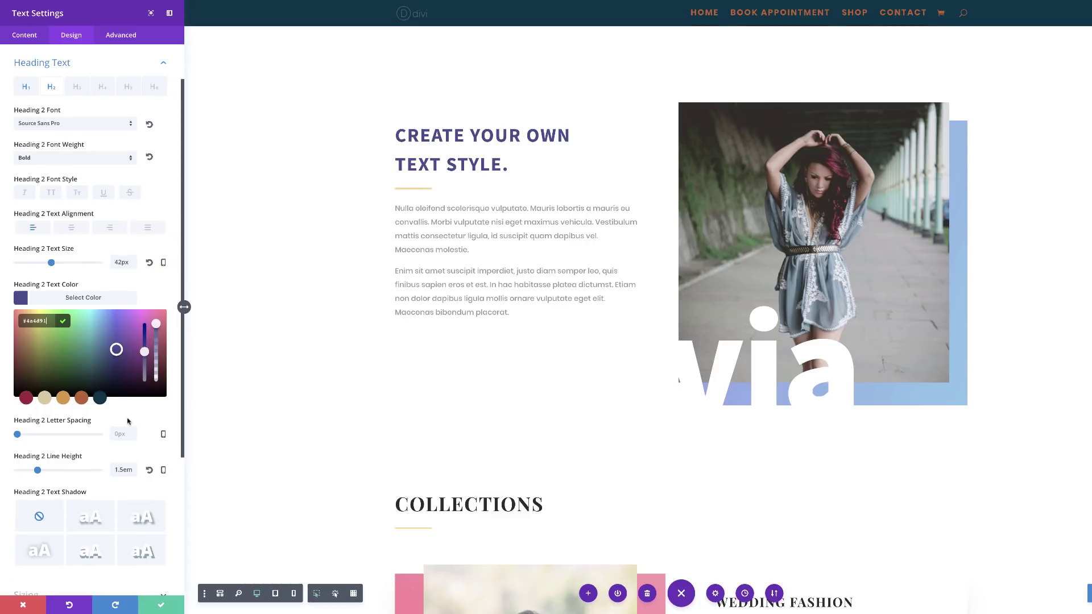
scroll(130, 423, down, 1)
drag(38, 447, 21, 449)
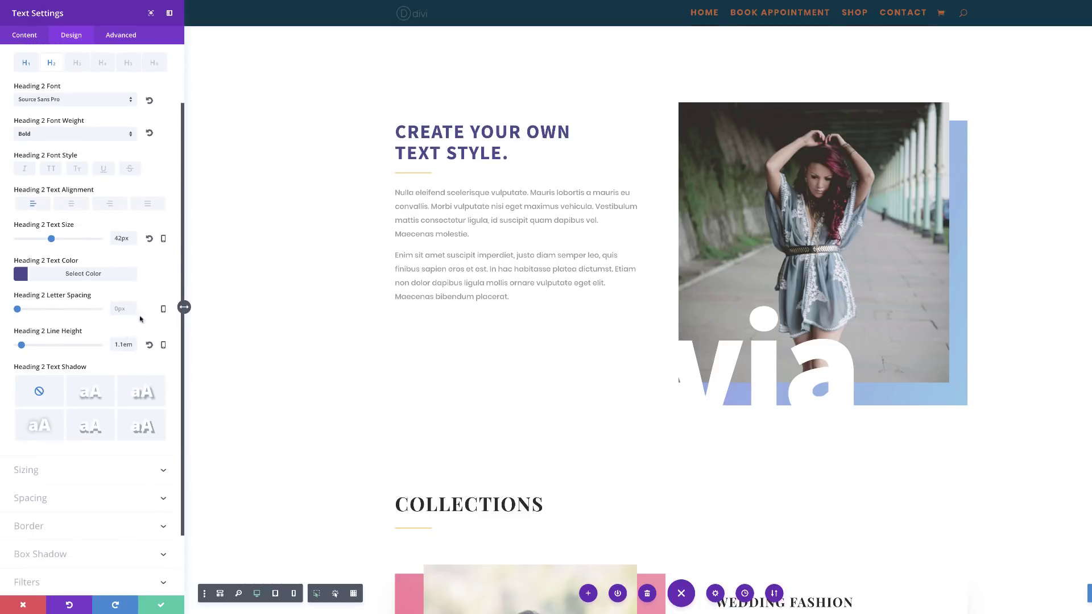
click(163, 604)
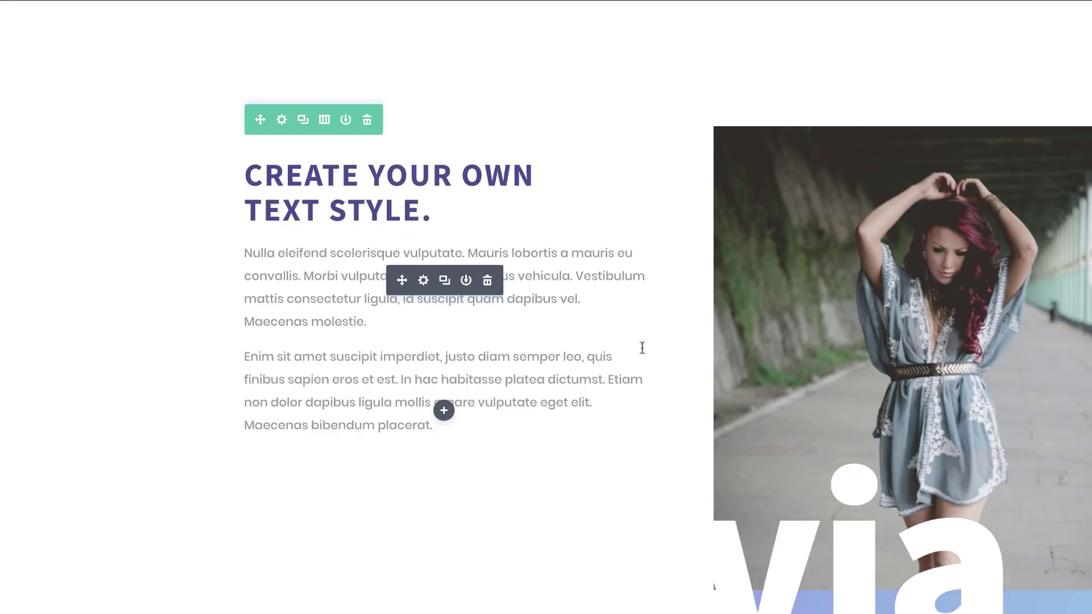
- Set the text color of the paragraph module below the heading to rgba(74,77,145,0.73)
click(424, 282)
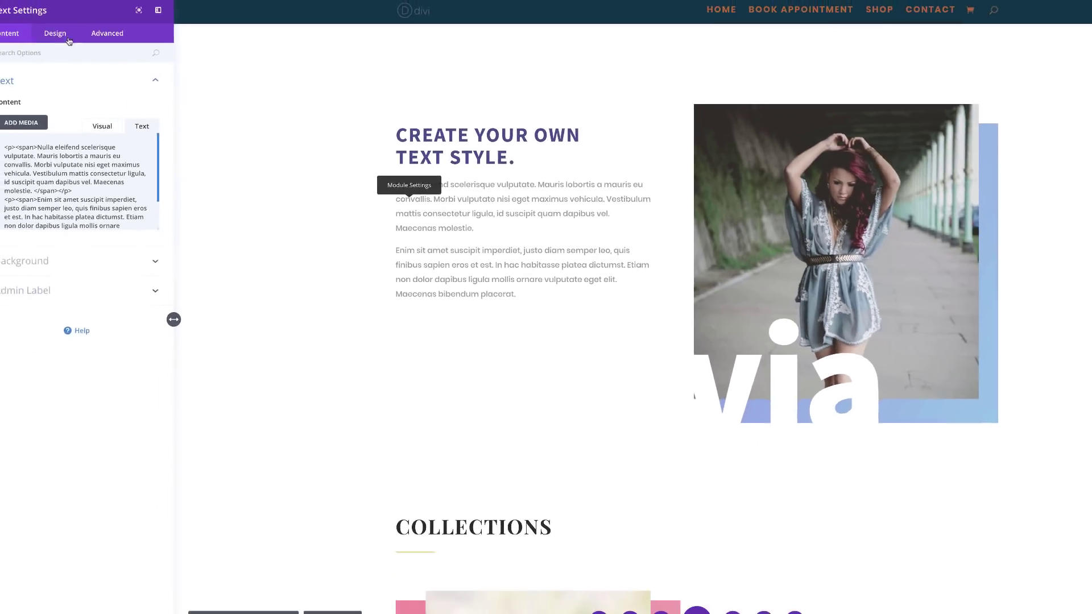
click(72, 36)
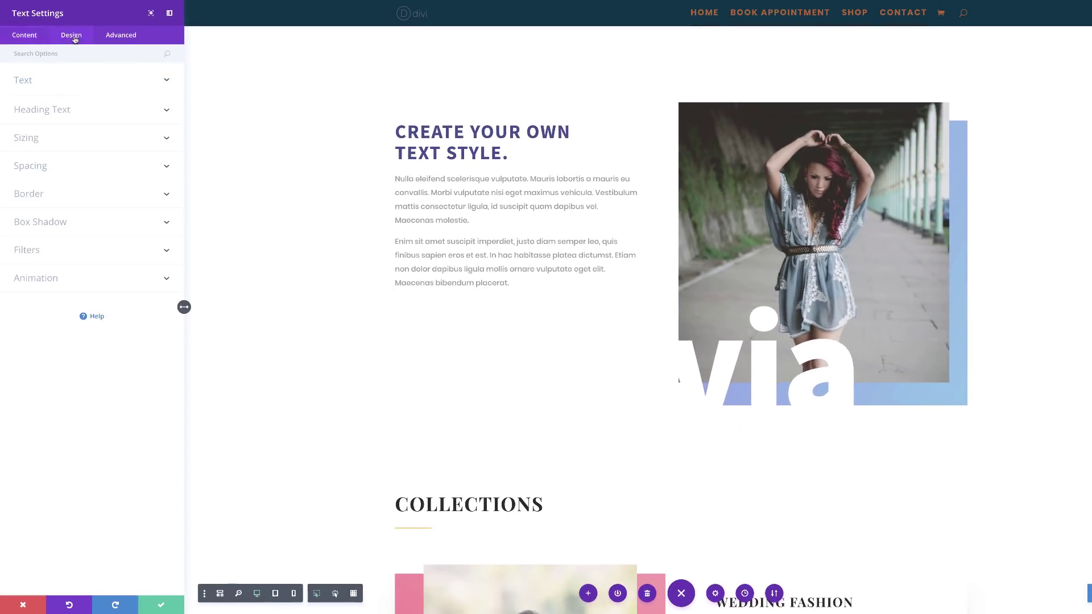
click(35, 84)
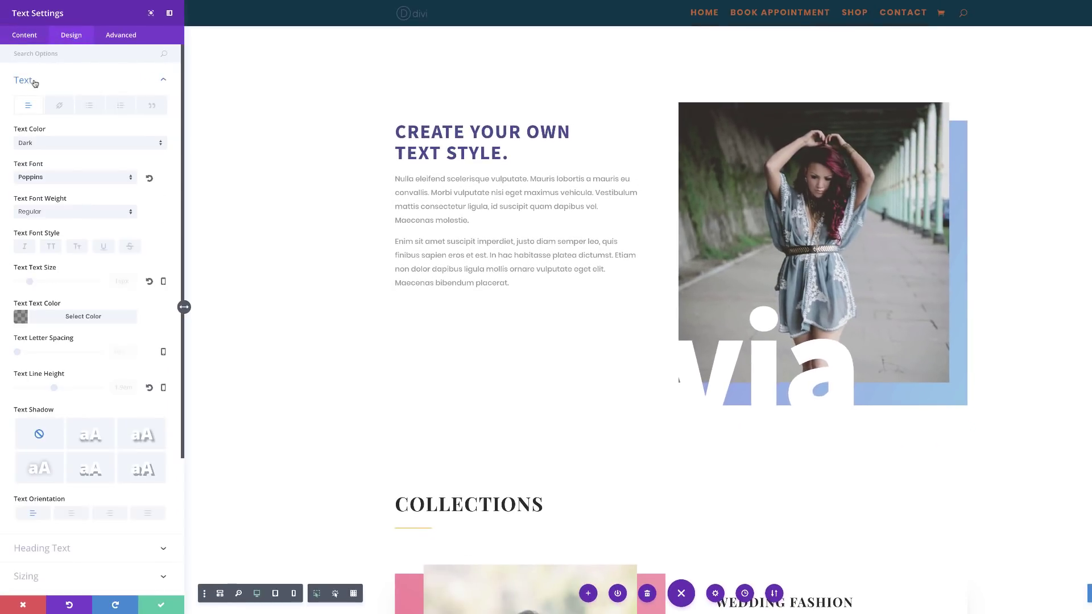
click(20, 317)
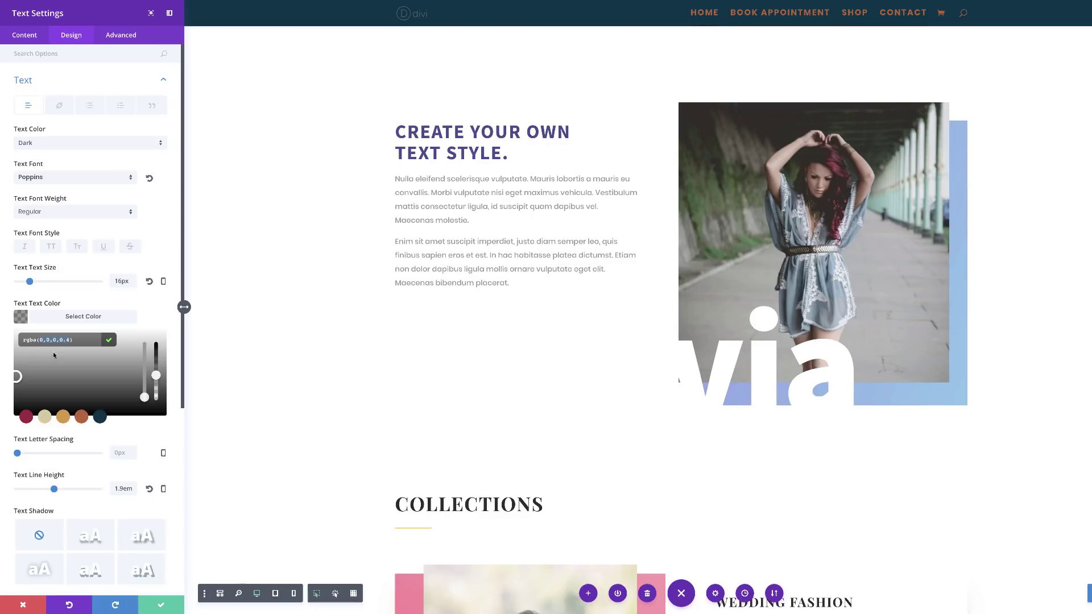
text(74,77,145,0.73)
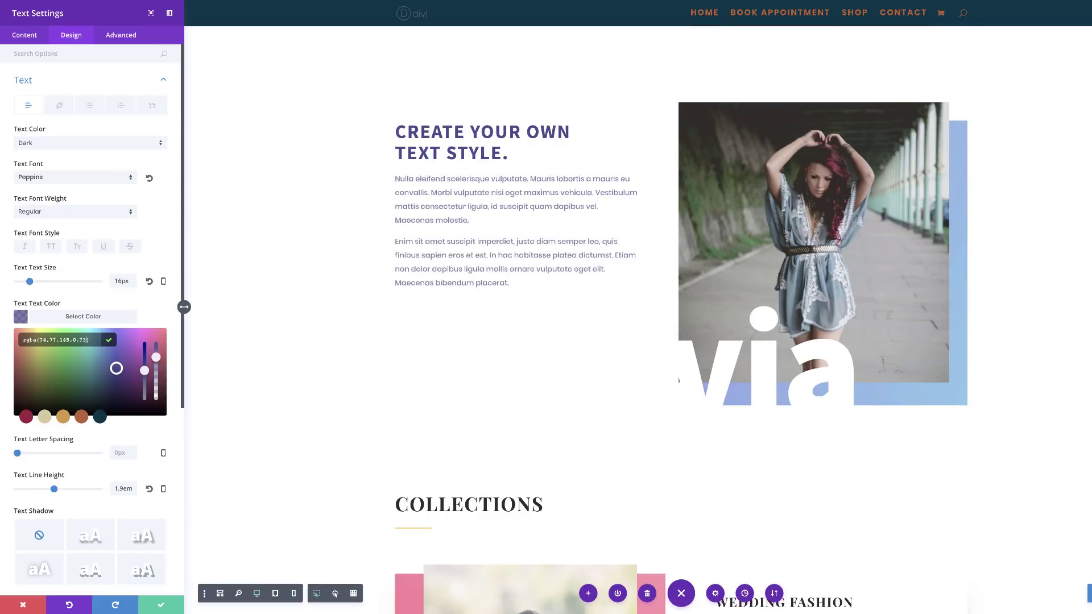
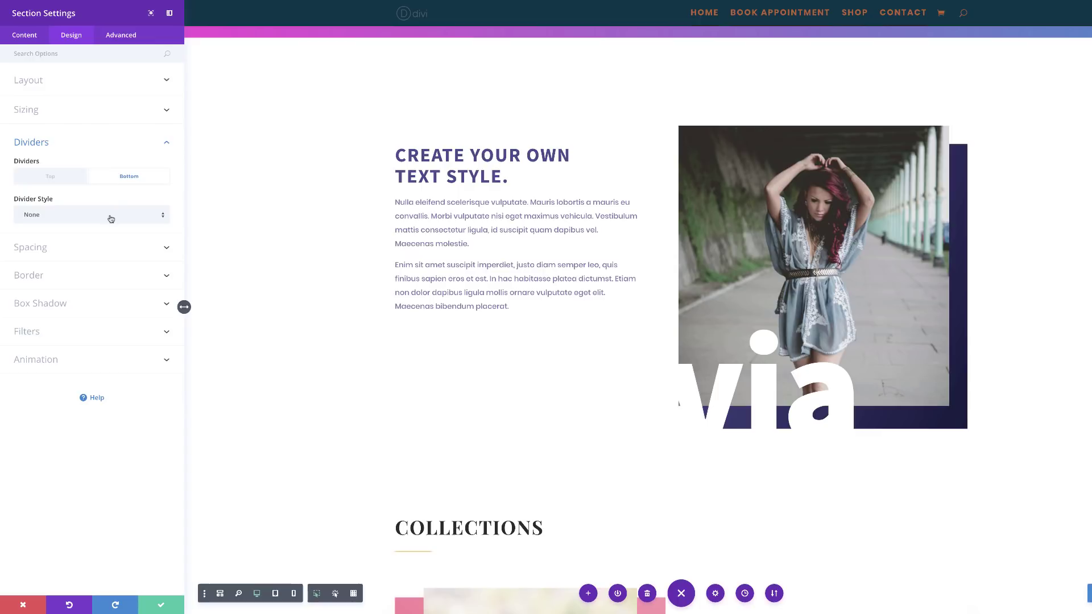
- Give the About Us section a bottom divider in the layered, many-peaked wave style, colored rgba(74,77,145,0.16)
click(111, 216)
scroll(113, 387, down, 2)
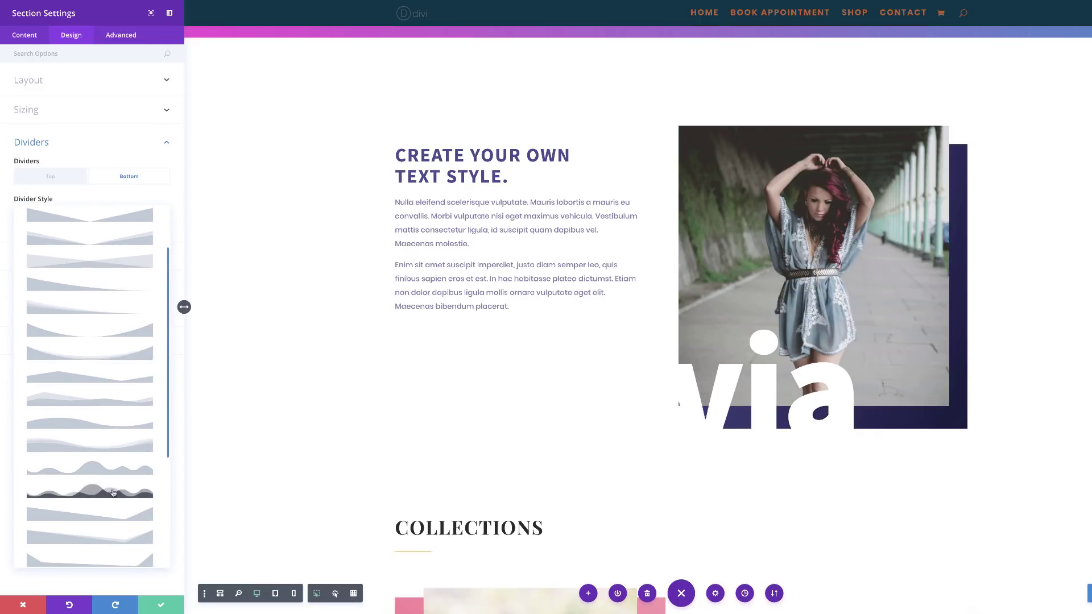
click(113, 493)
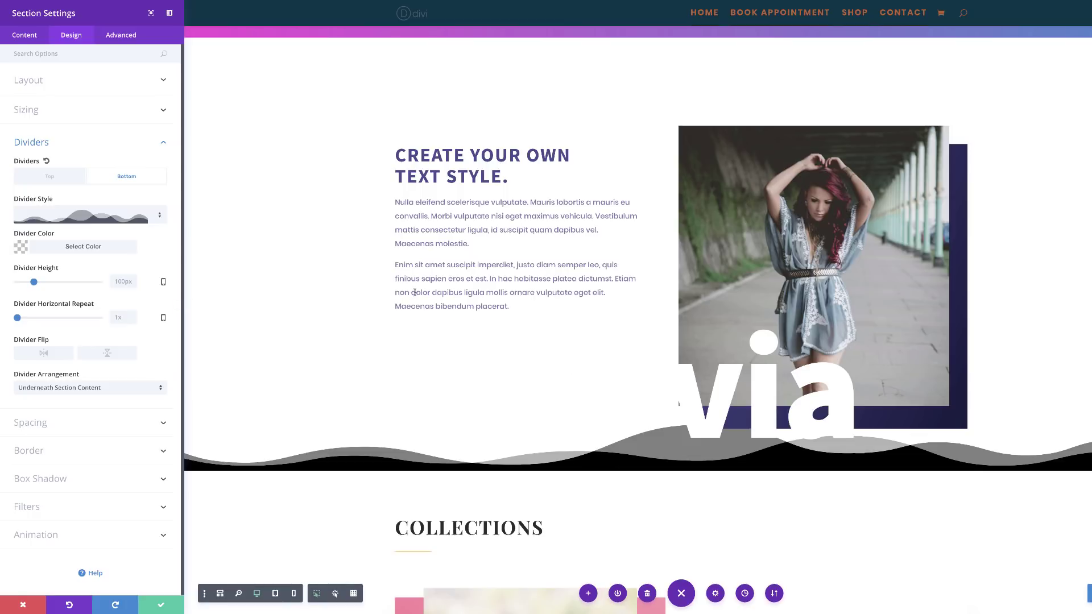
click(21, 248)
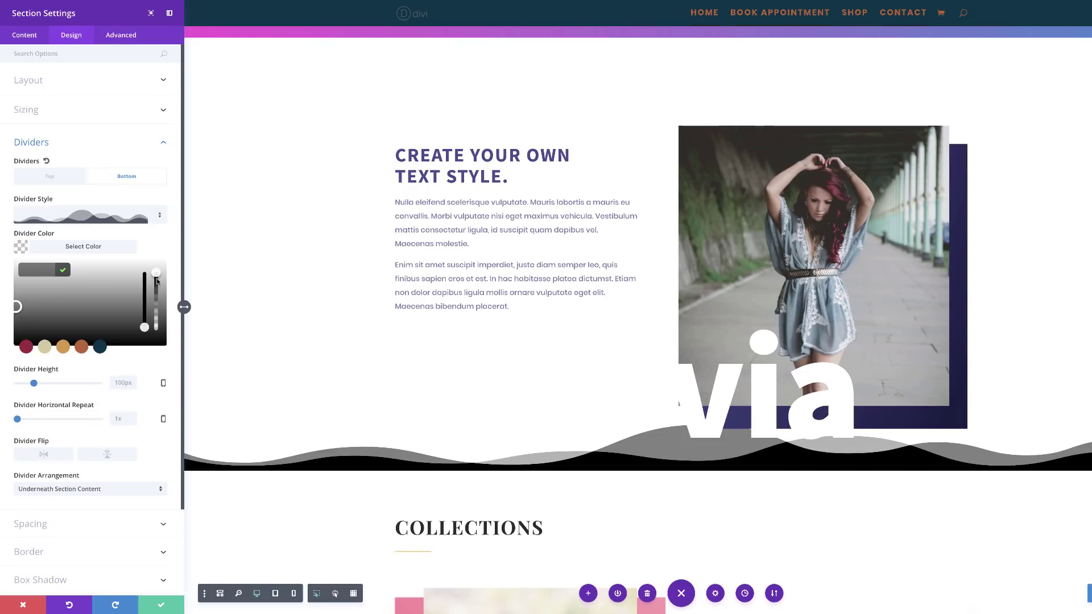
drag(157, 281, 158, 285)
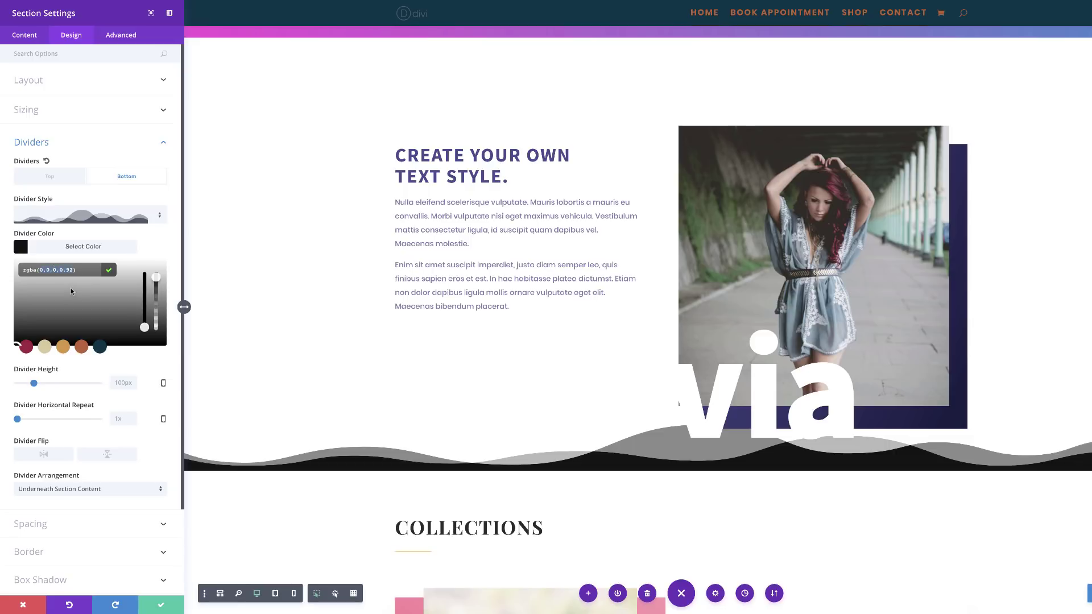
text(74,77,145,0.16)
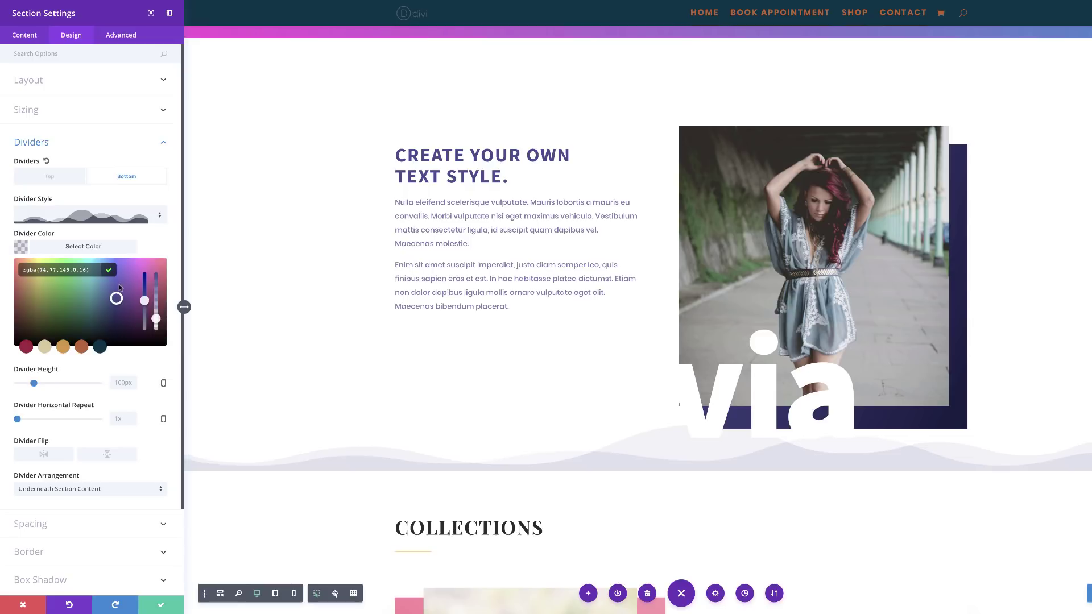
- Set the bottom divider's height to 332px and arrange it on top of the section content
drag(34, 382, 71, 383)
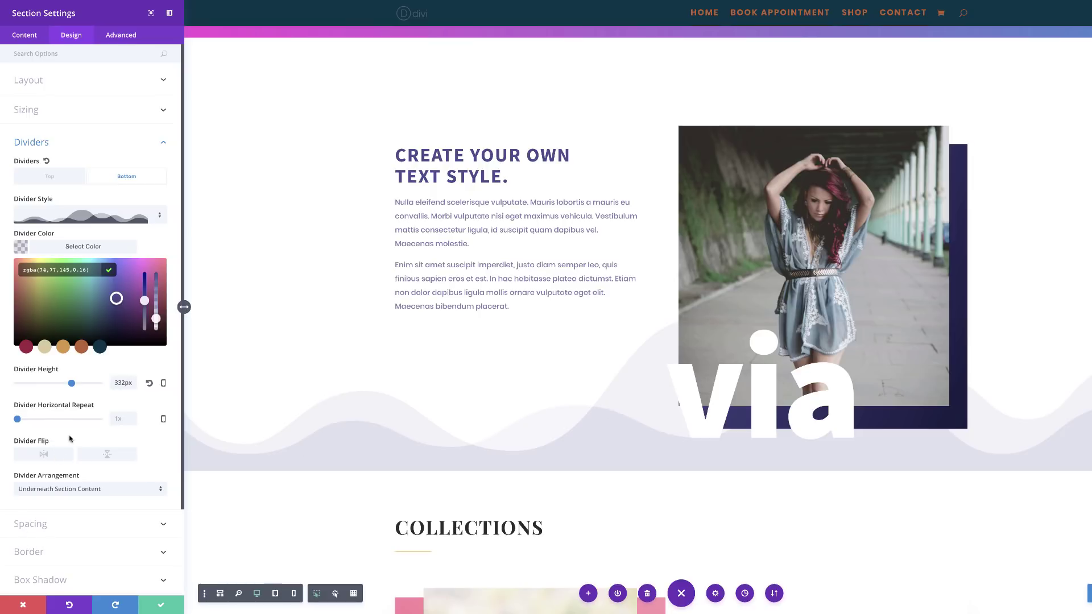
scroll(57, 484, down, 1)
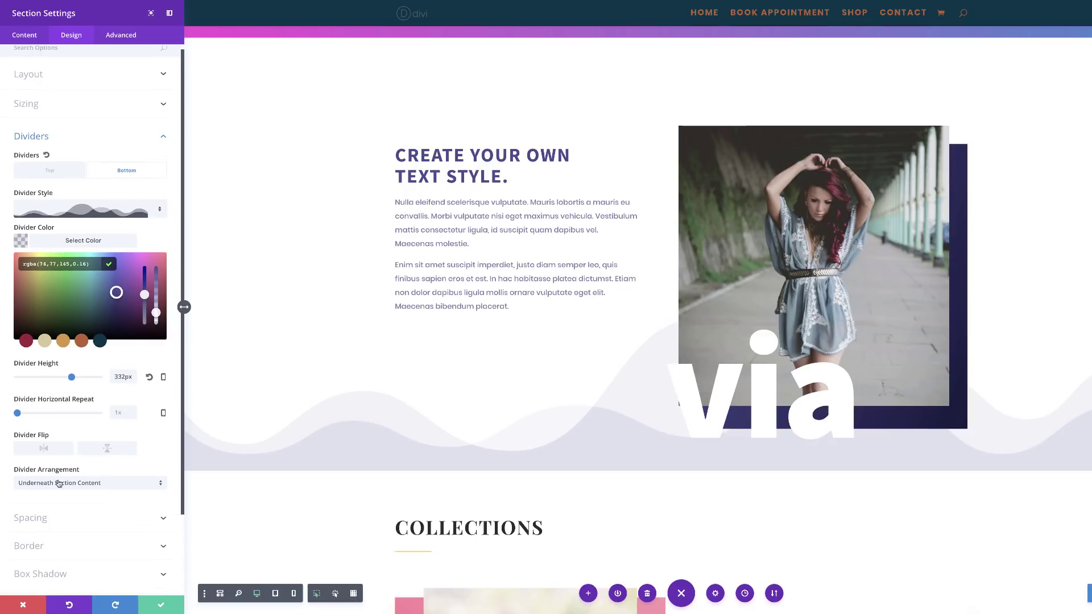
click(71, 465)
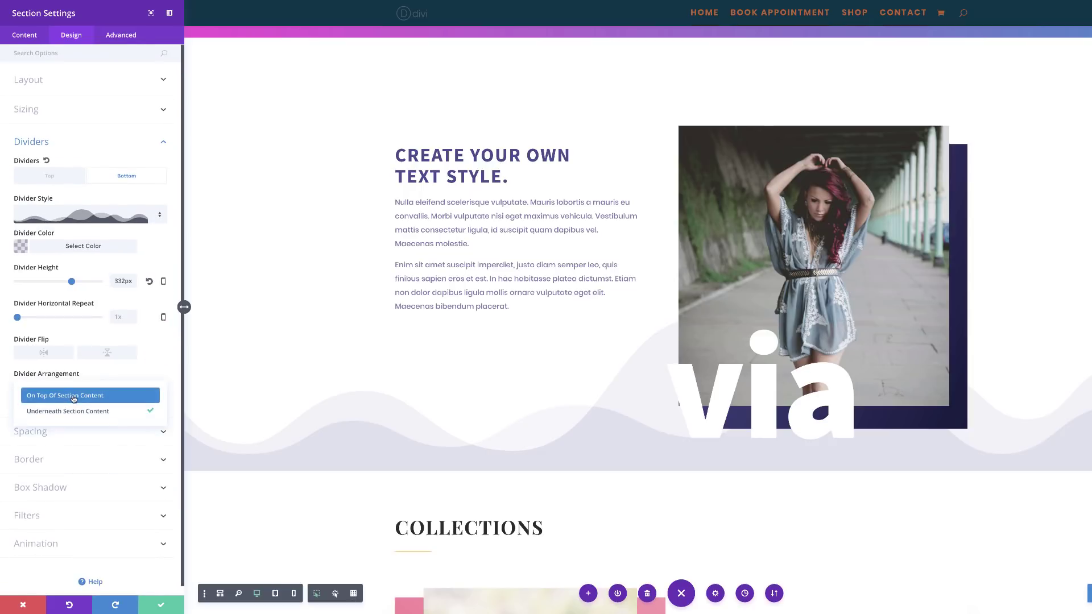
click(73, 397)
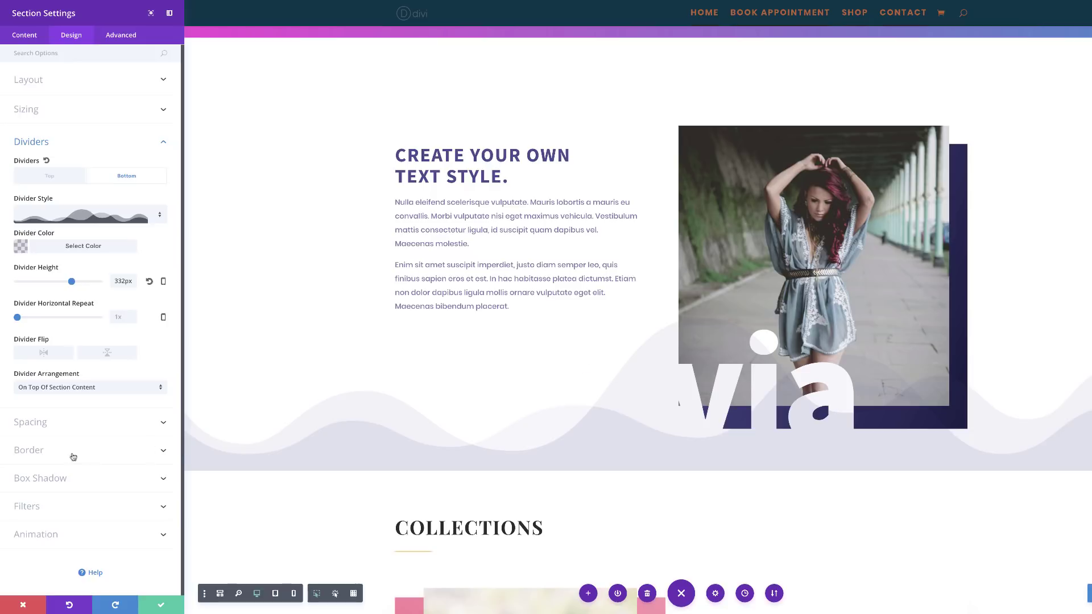
- Set the section's bottom custom padding to 200px and save the section settings
click(47, 426)
drag(84, 245, 101, 245)
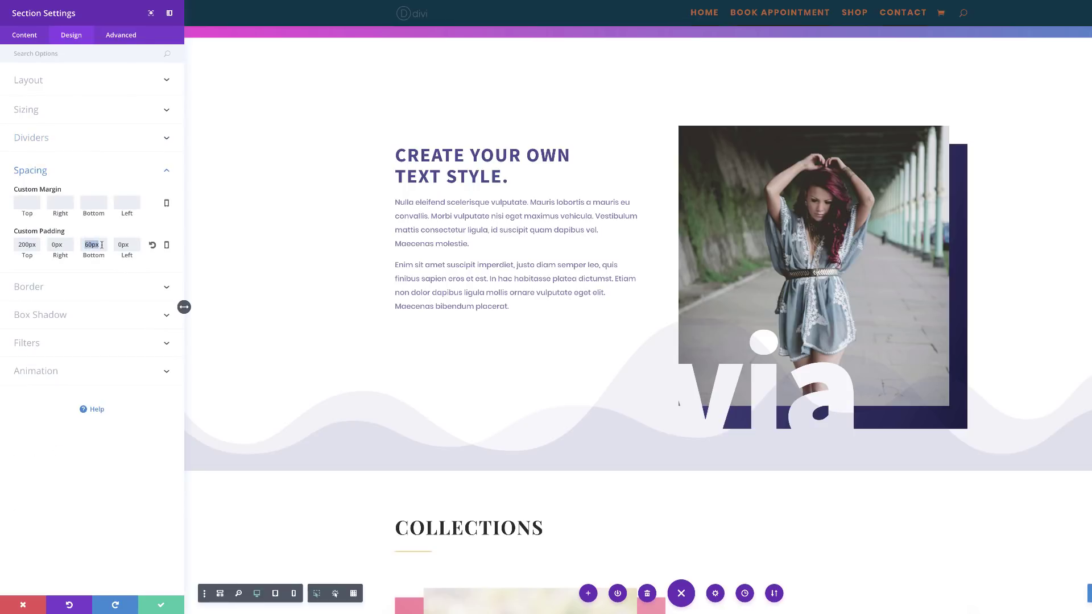
text(200px)
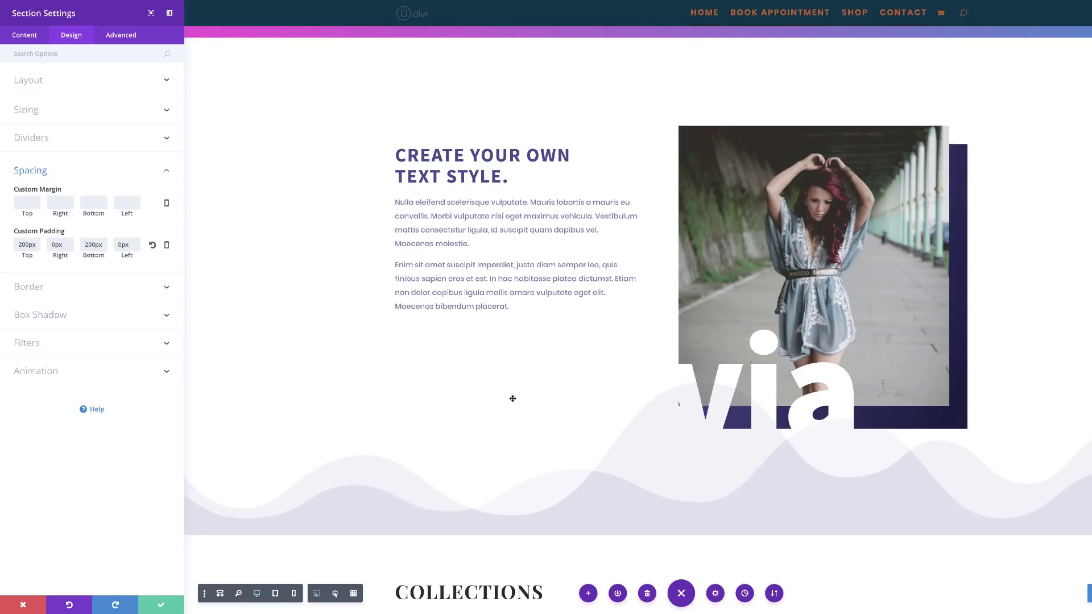
click(161, 605)
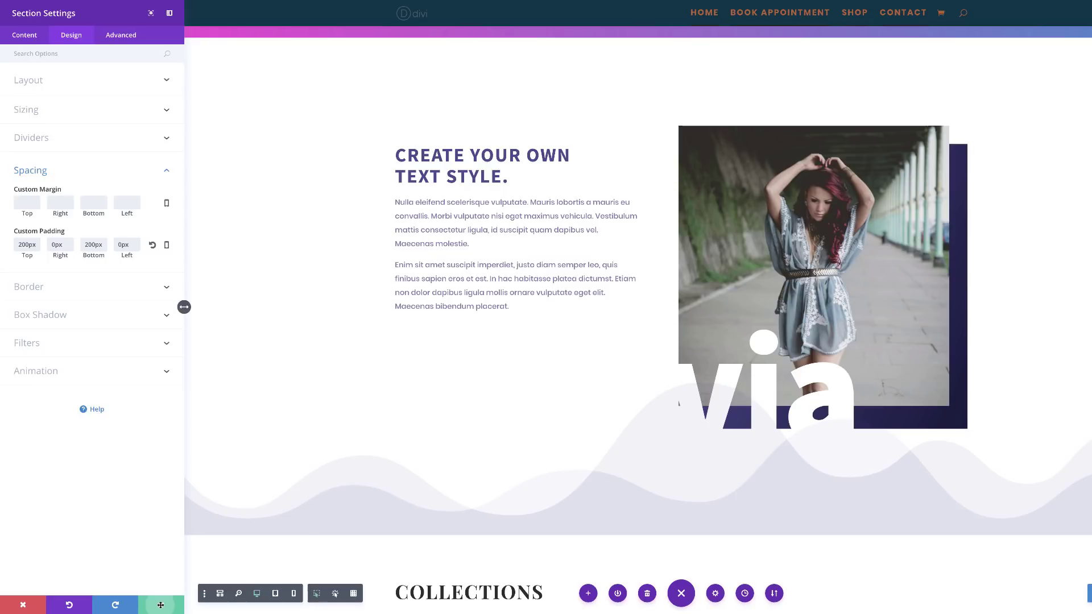
scroll(296, 342, up, 5)
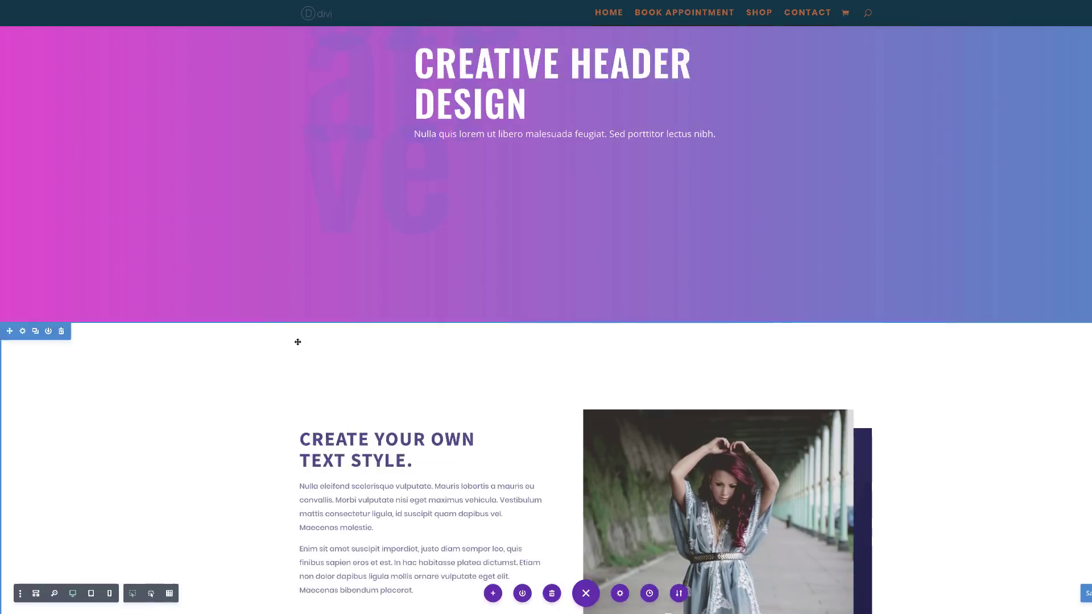
scroll(297, 342, up, 3)
scroll(297, 342, down, 6)
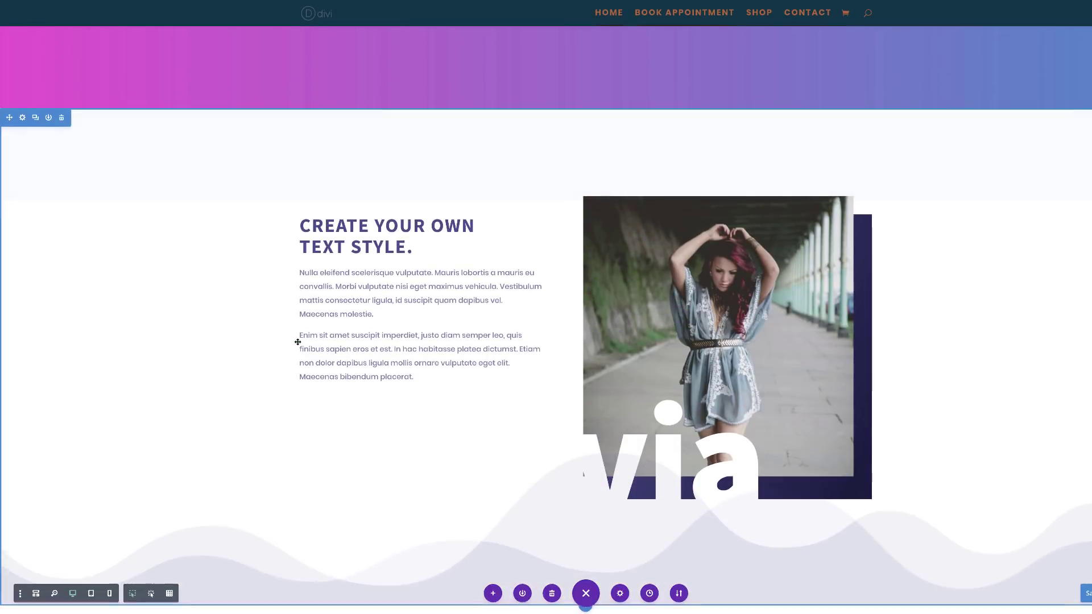
scroll(298, 342, down, 3)
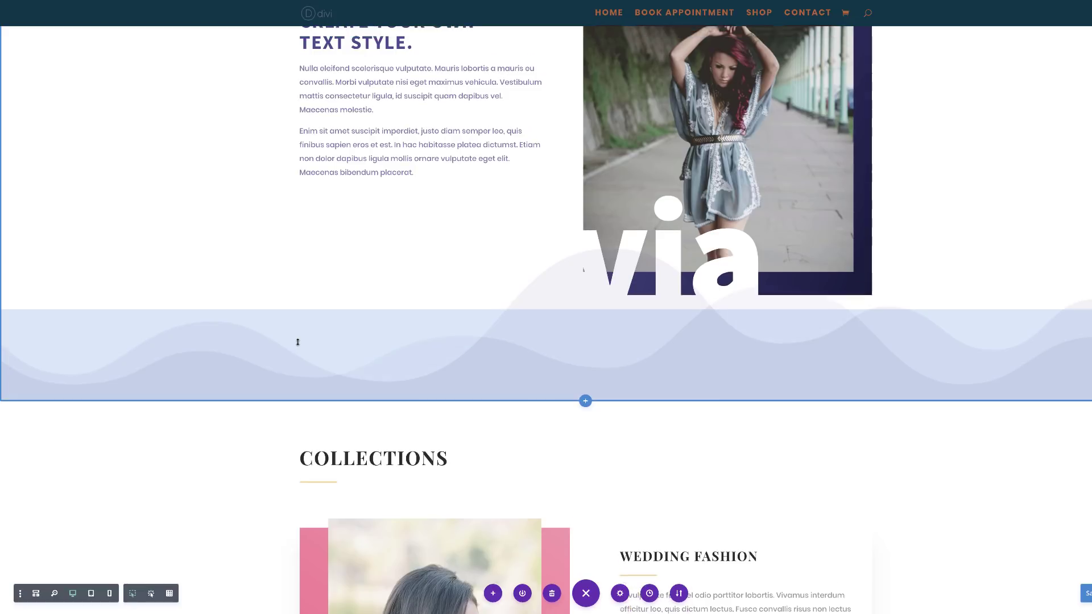
scroll(298, 342, up, 3)
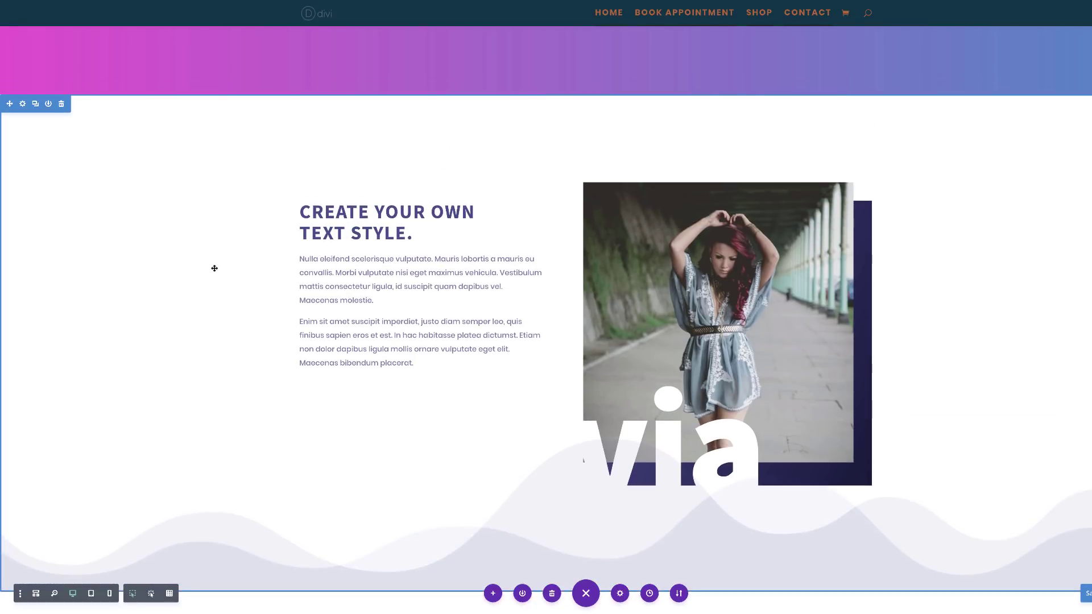